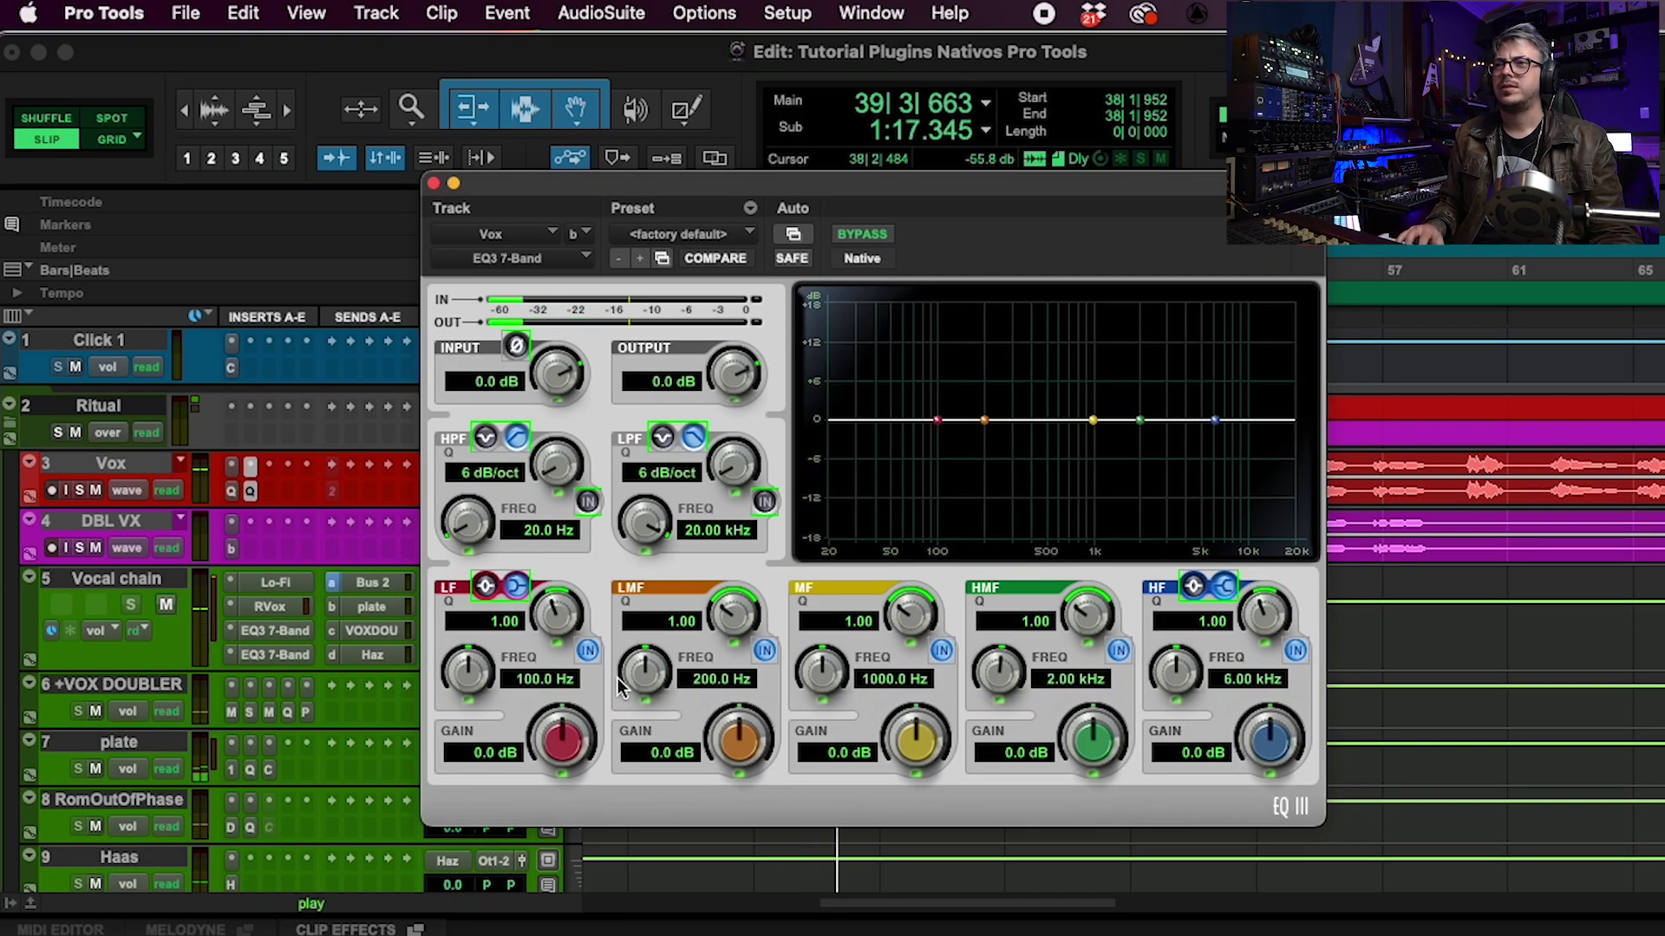
# Narrow the Vox EQ's LMF band and sweep it to a 211.6 Hz cut
pyautogui.moveTo(652, 687); pyautogui.dragTo(652, 698)
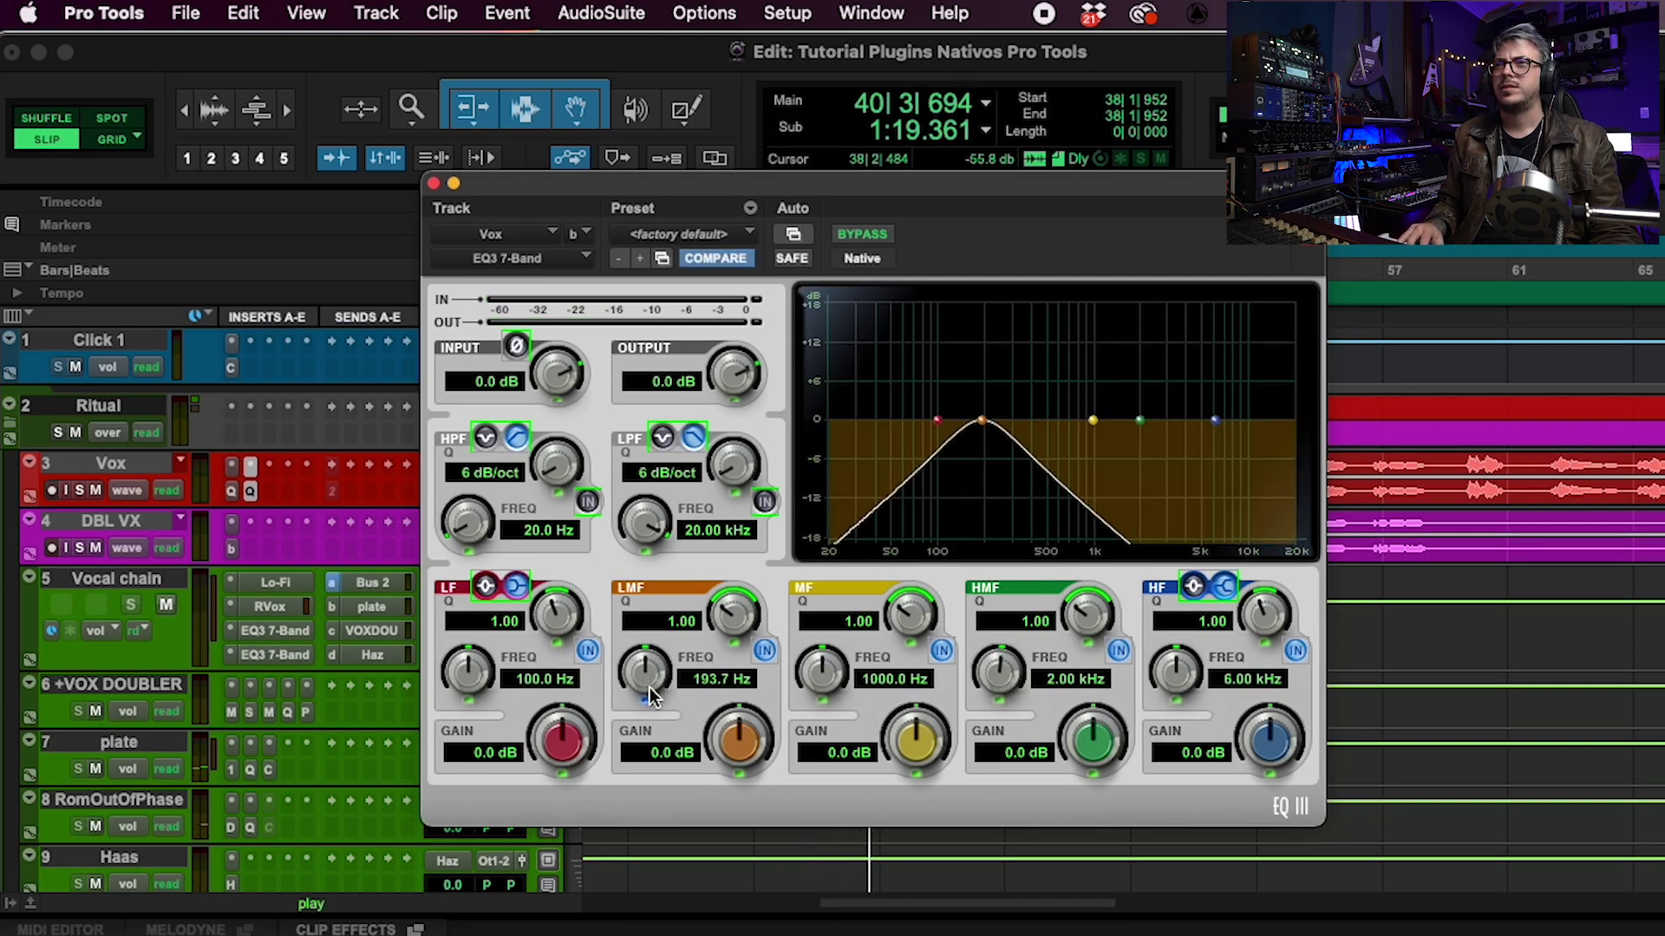
pyautogui.moveTo(733, 622); pyautogui.dragTo(735, 596)
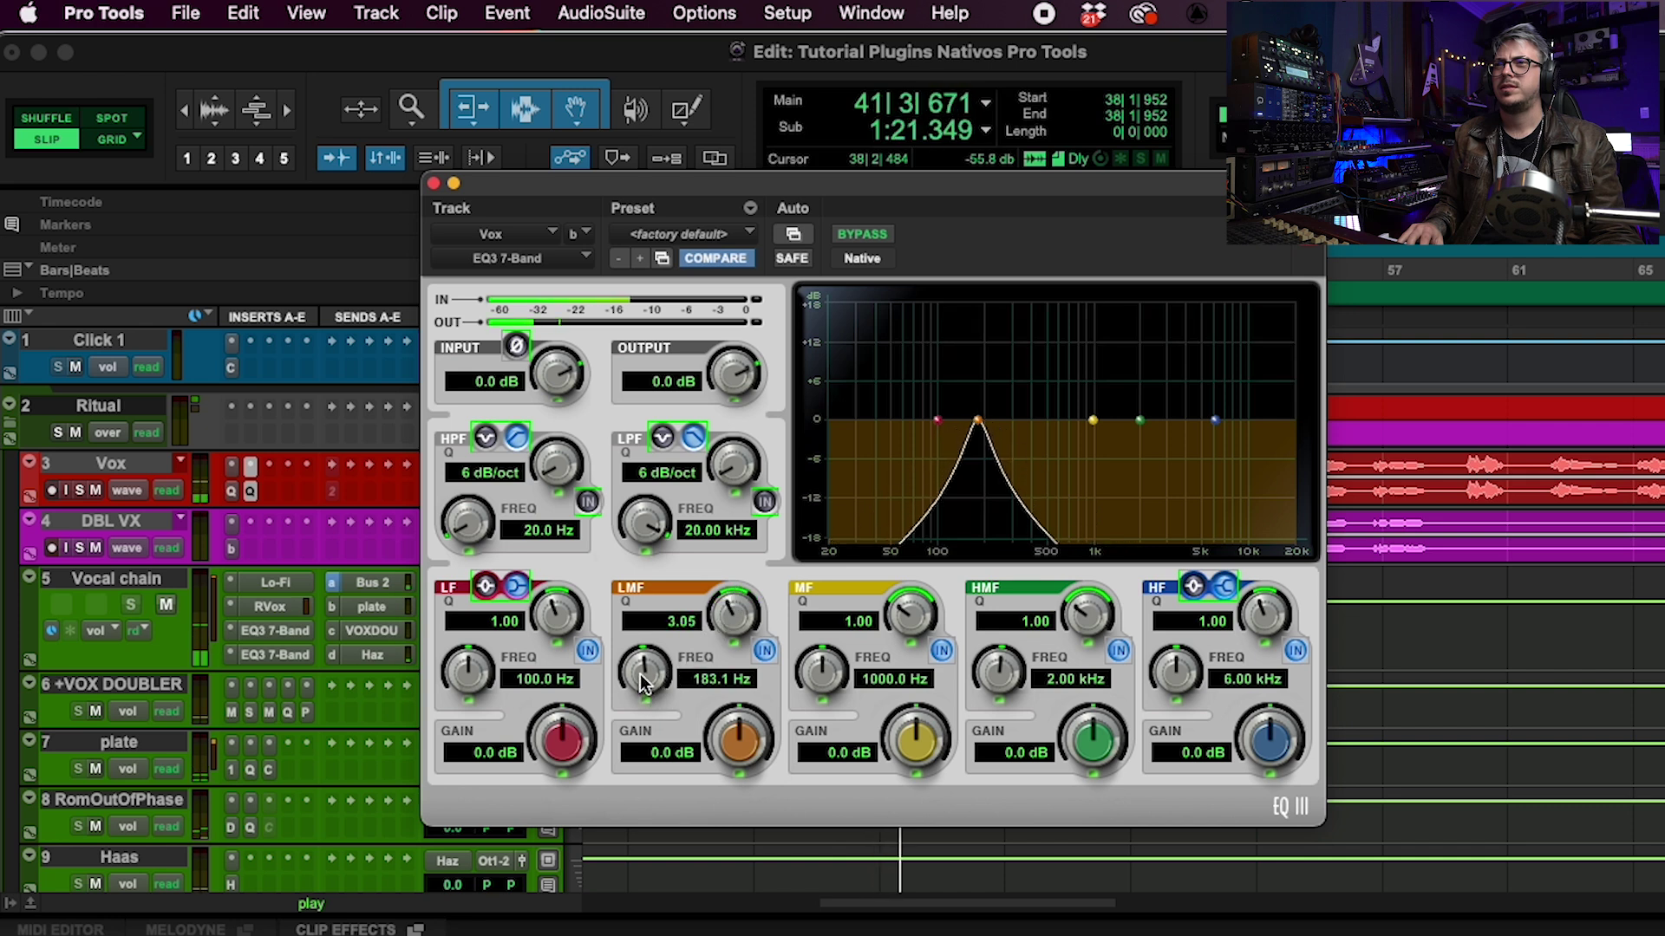
pyautogui.moveTo(643, 683); pyautogui.dragTo(715, 790)
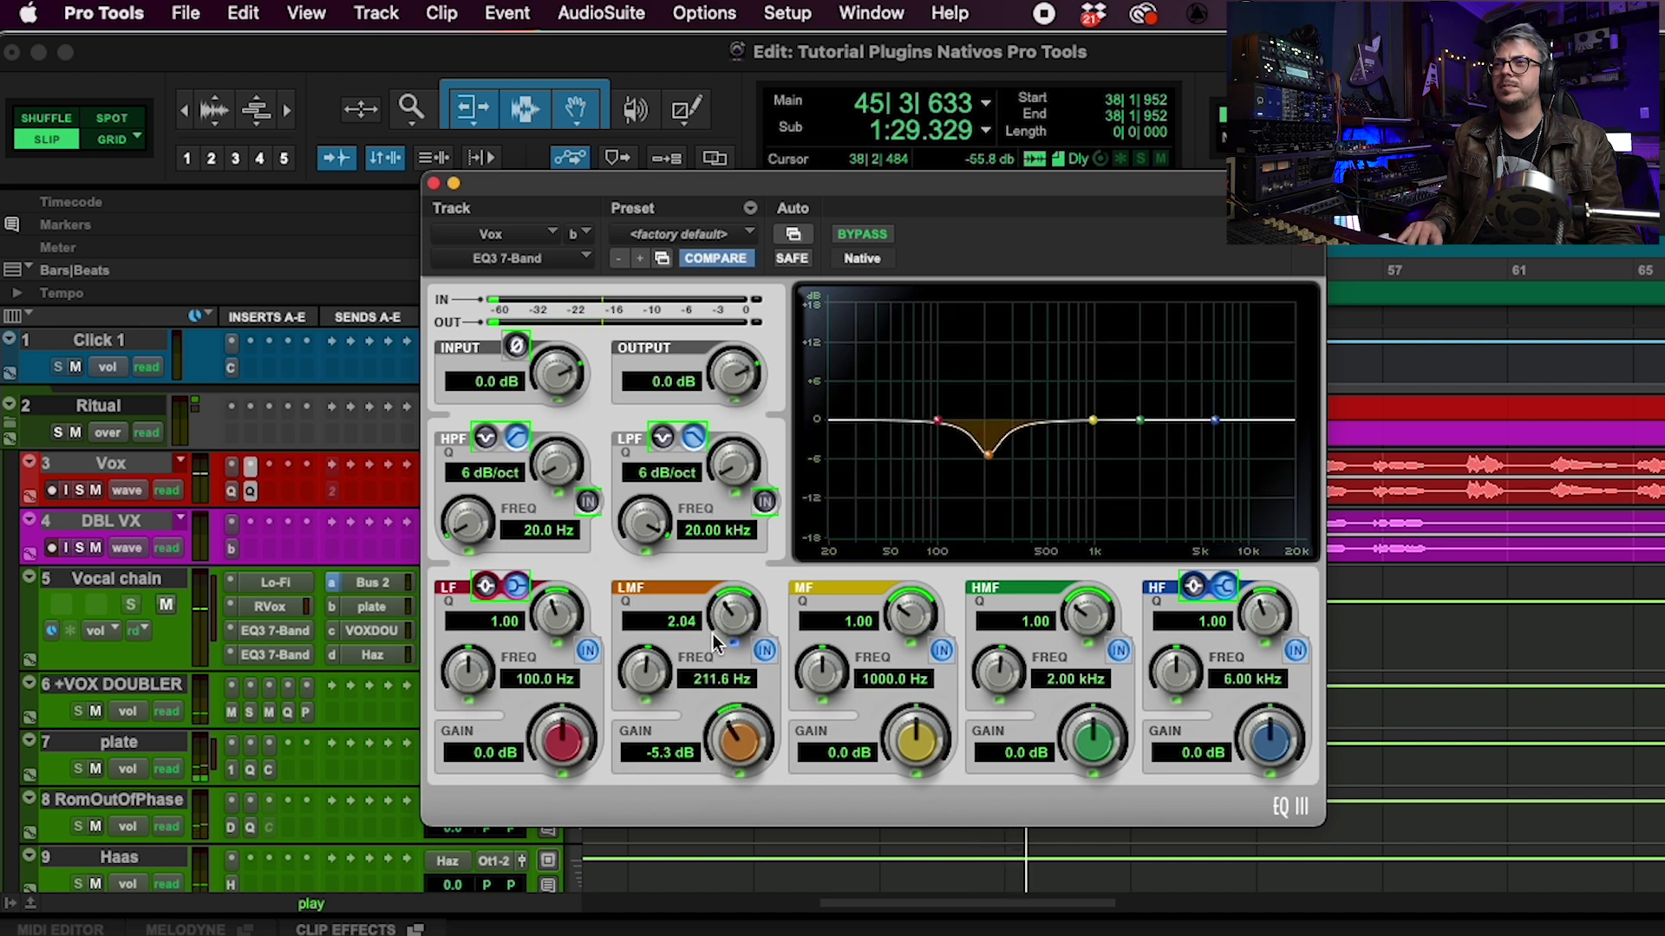
pyautogui.moveTo(712, 646); pyautogui.dragTo(719, 635)
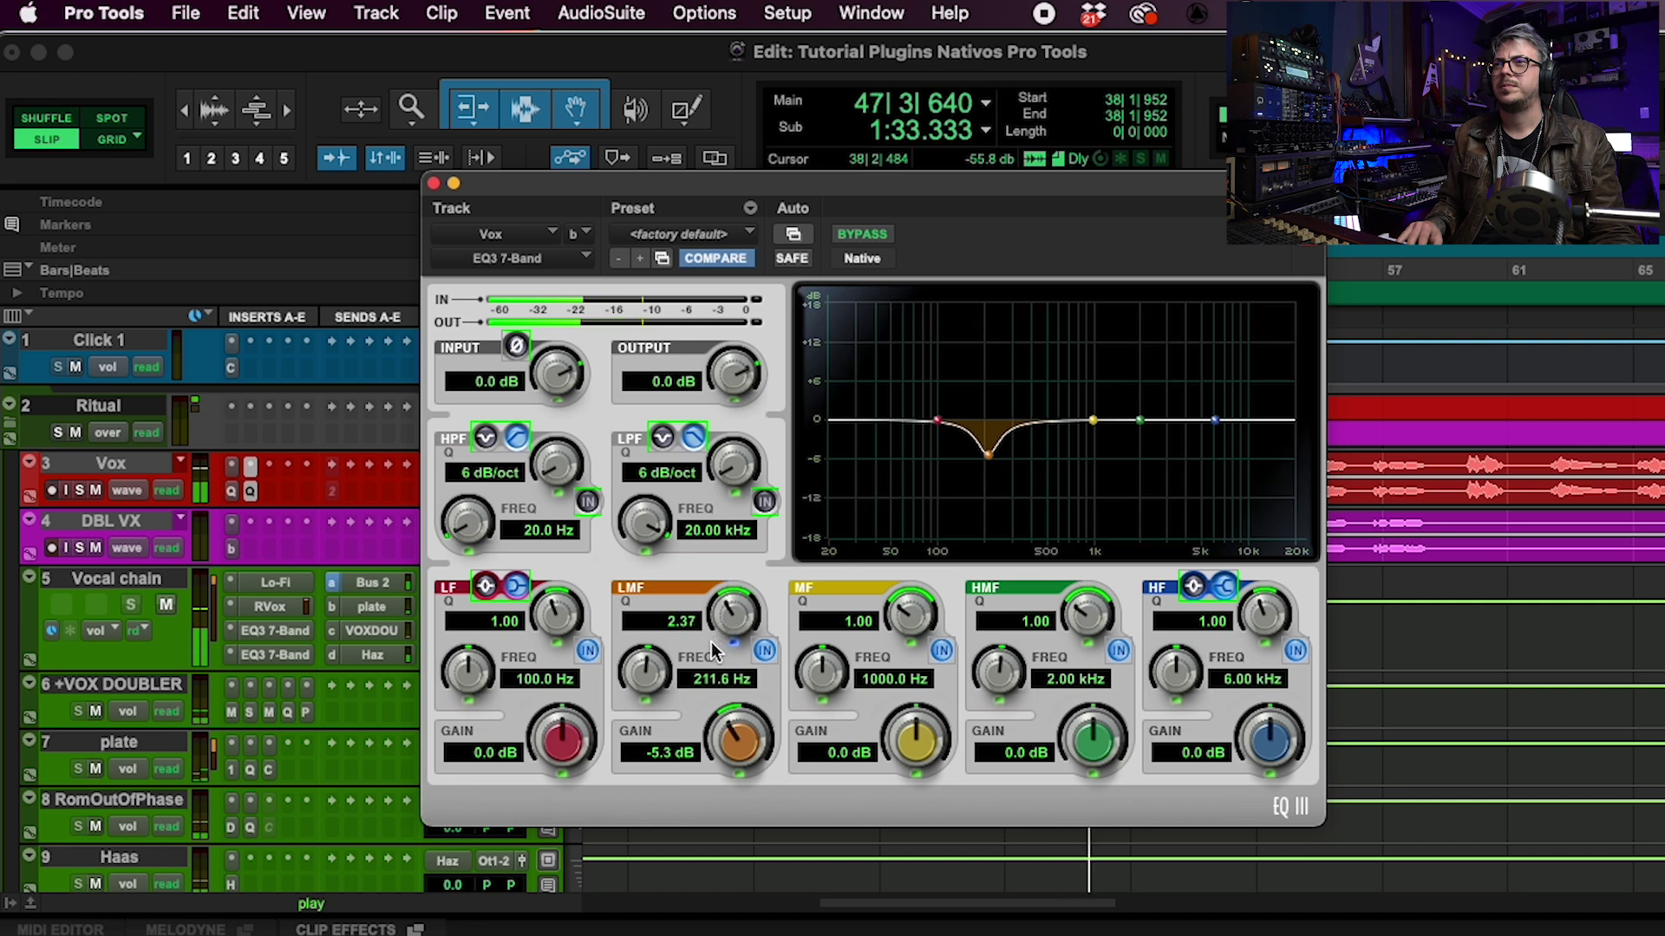
# Set a narrow HMF dip at 5.20 kHz and raise HF to 12.06 kHz, then bypass the EQ
pyautogui.moveTo(1004, 694); pyautogui.dragTo(1006, 679)
pyautogui.moveTo(1086, 608); pyautogui.dragTo(1087, 572)
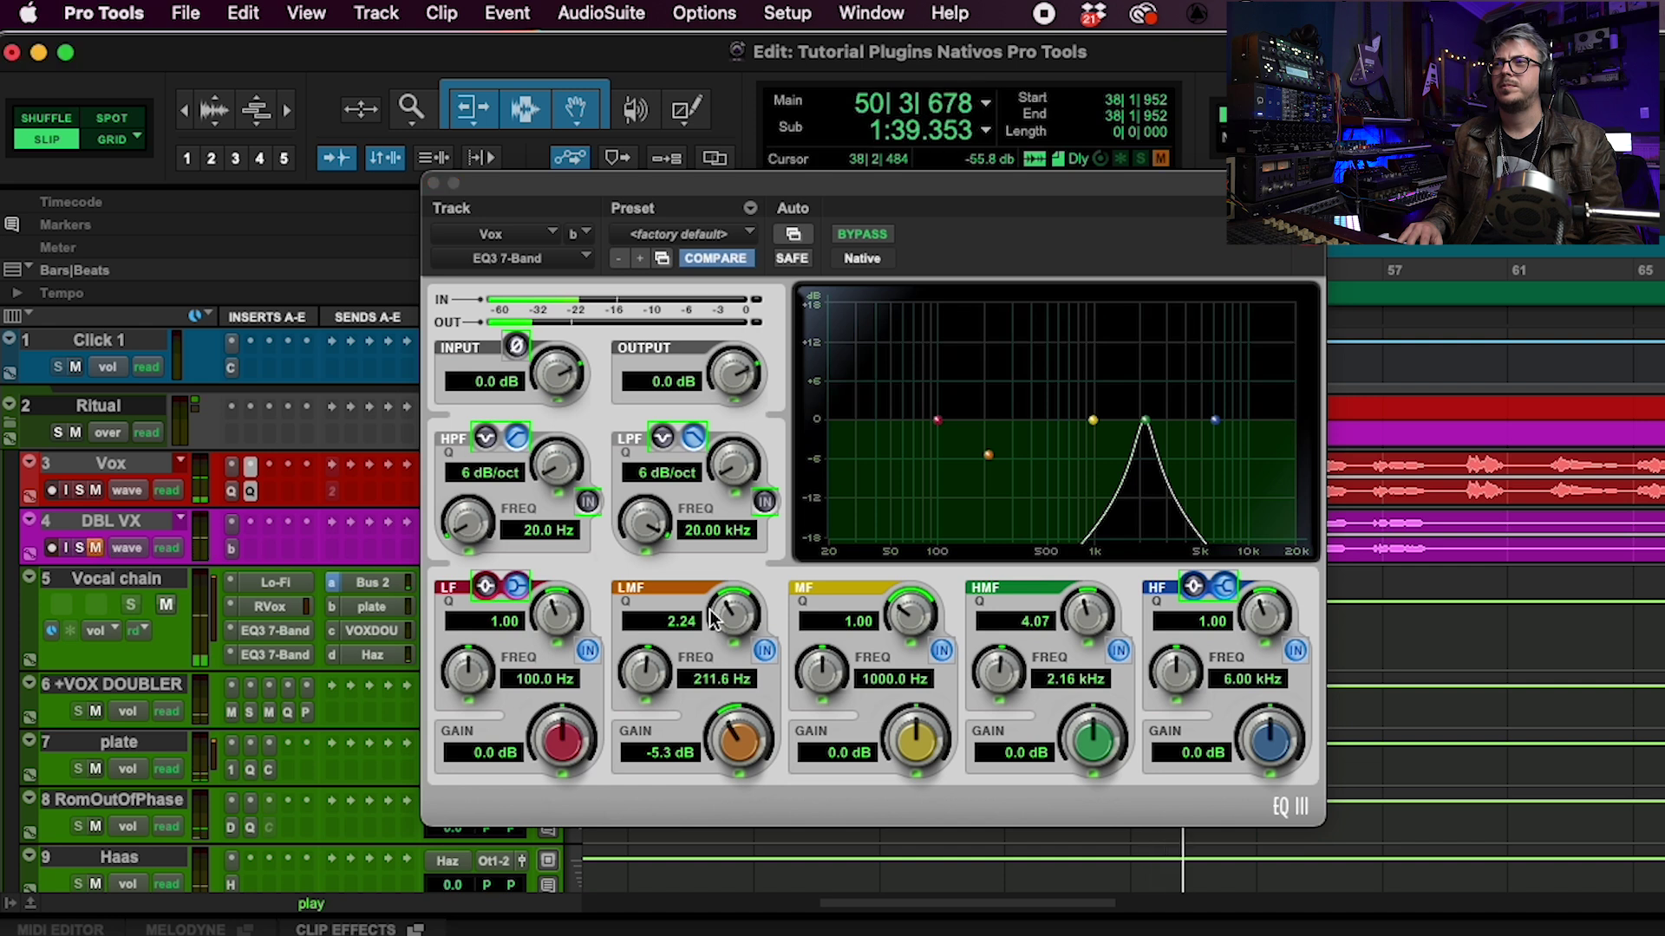
pyautogui.moveTo(1001, 698); pyautogui.dragTo(1046, 638)
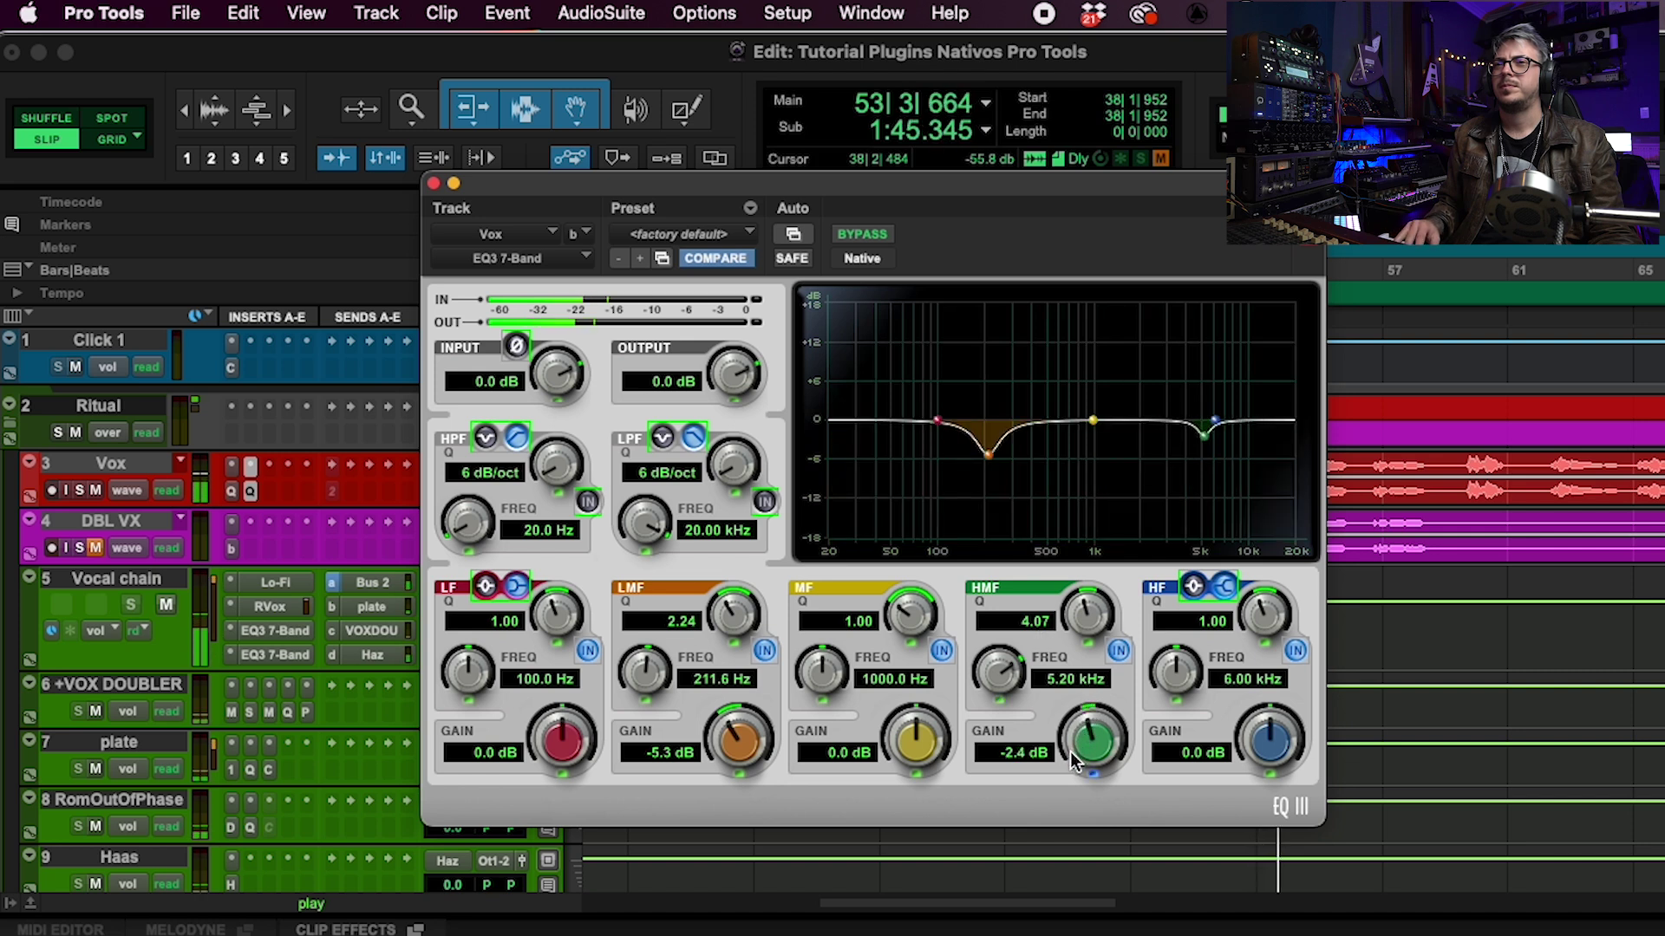
pyautogui.moveTo(1183, 688); pyautogui.dragTo(1266, 731)
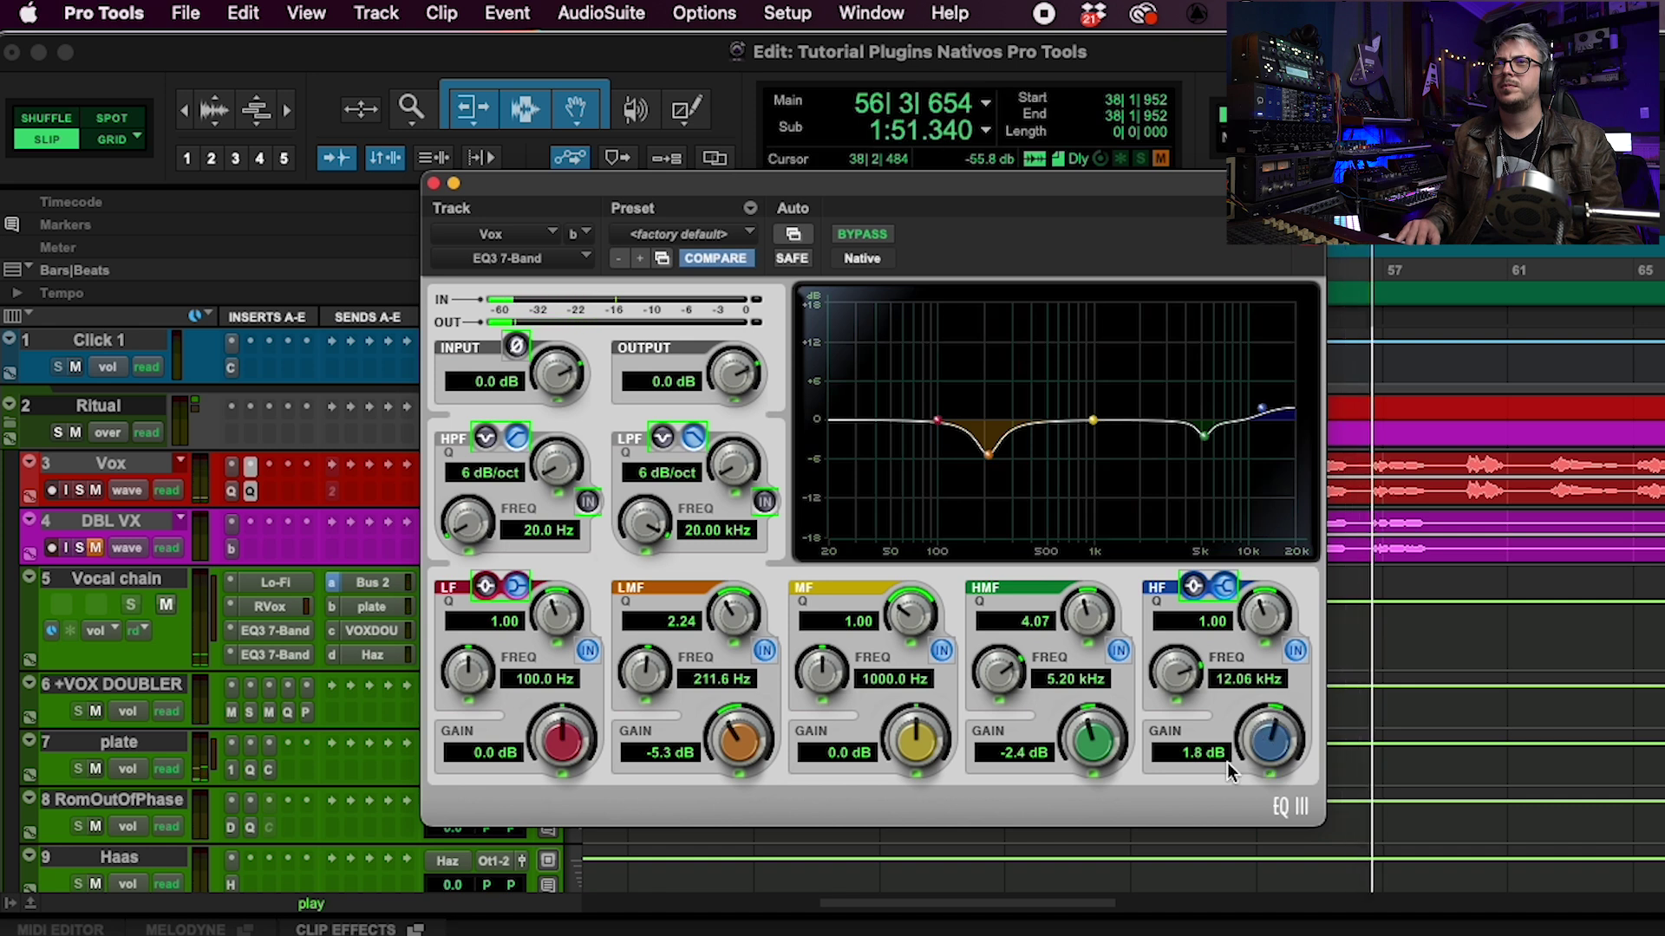
pyautogui.click(878, 238)
# Switch the Vox EQ back on after the bypass comparison
pyautogui.click(877, 238)
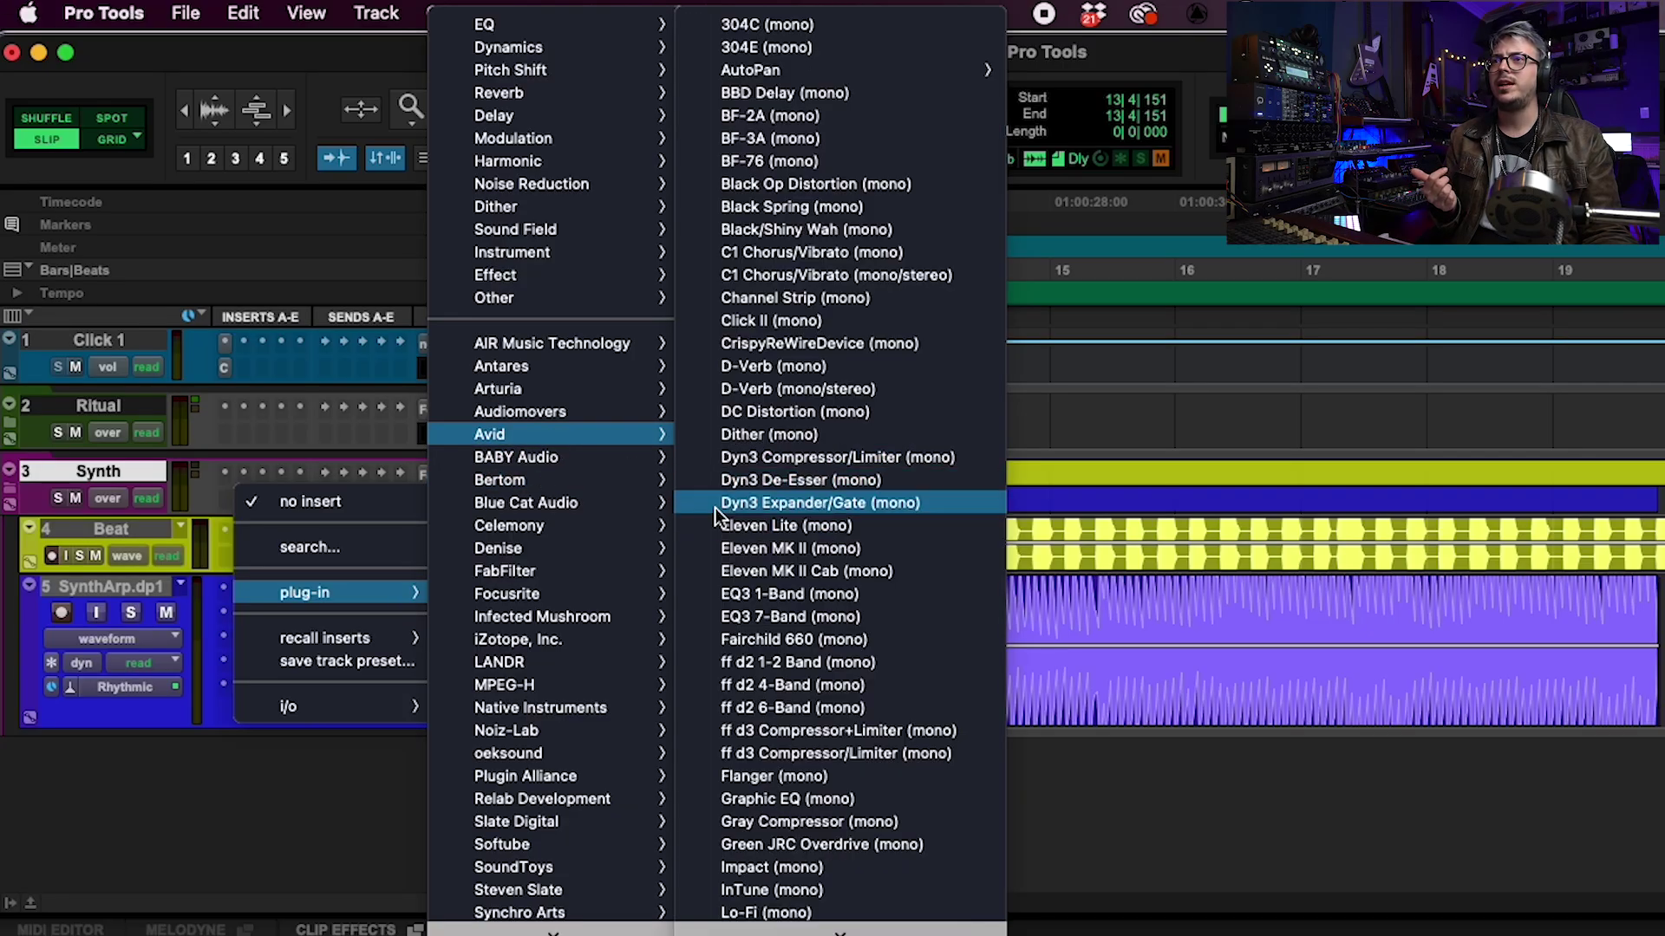
# Insert Dyn3 Compressor/Limiter on SynthArp.dp1 and key its side-chain from the kick sc bus
pyautogui.click(784, 456)
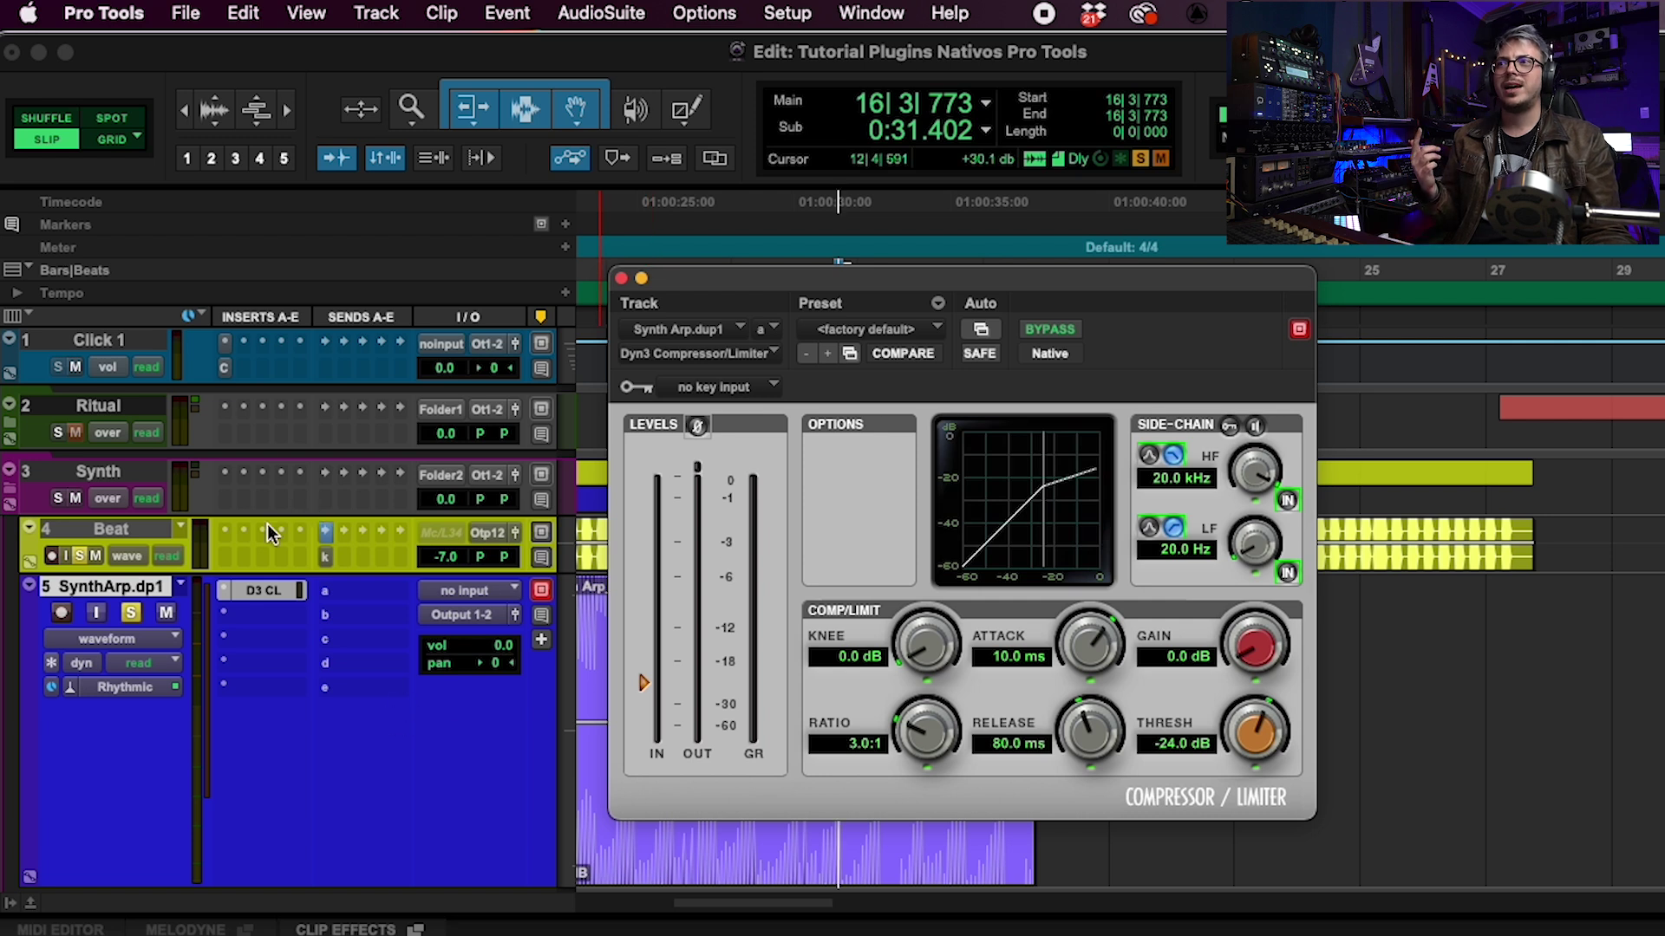
pyautogui.click(727, 387)
pyautogui.moveTo(728, 418)
pyautogui.moveTo(875, 413)
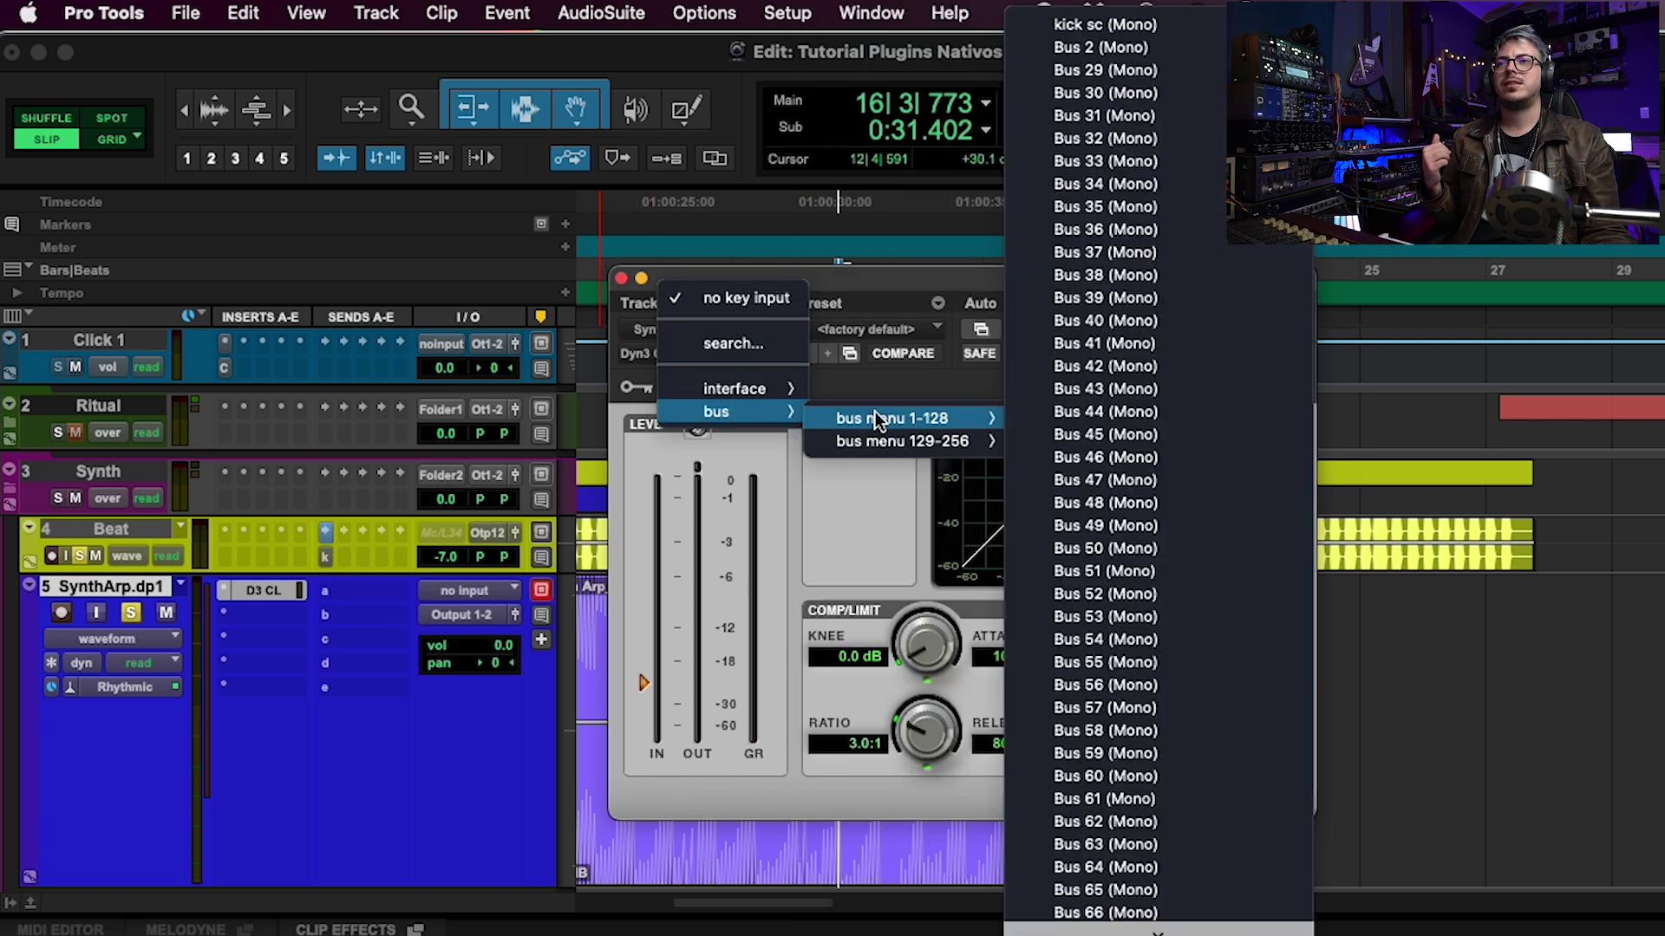
pyautogui.click(926, 407)
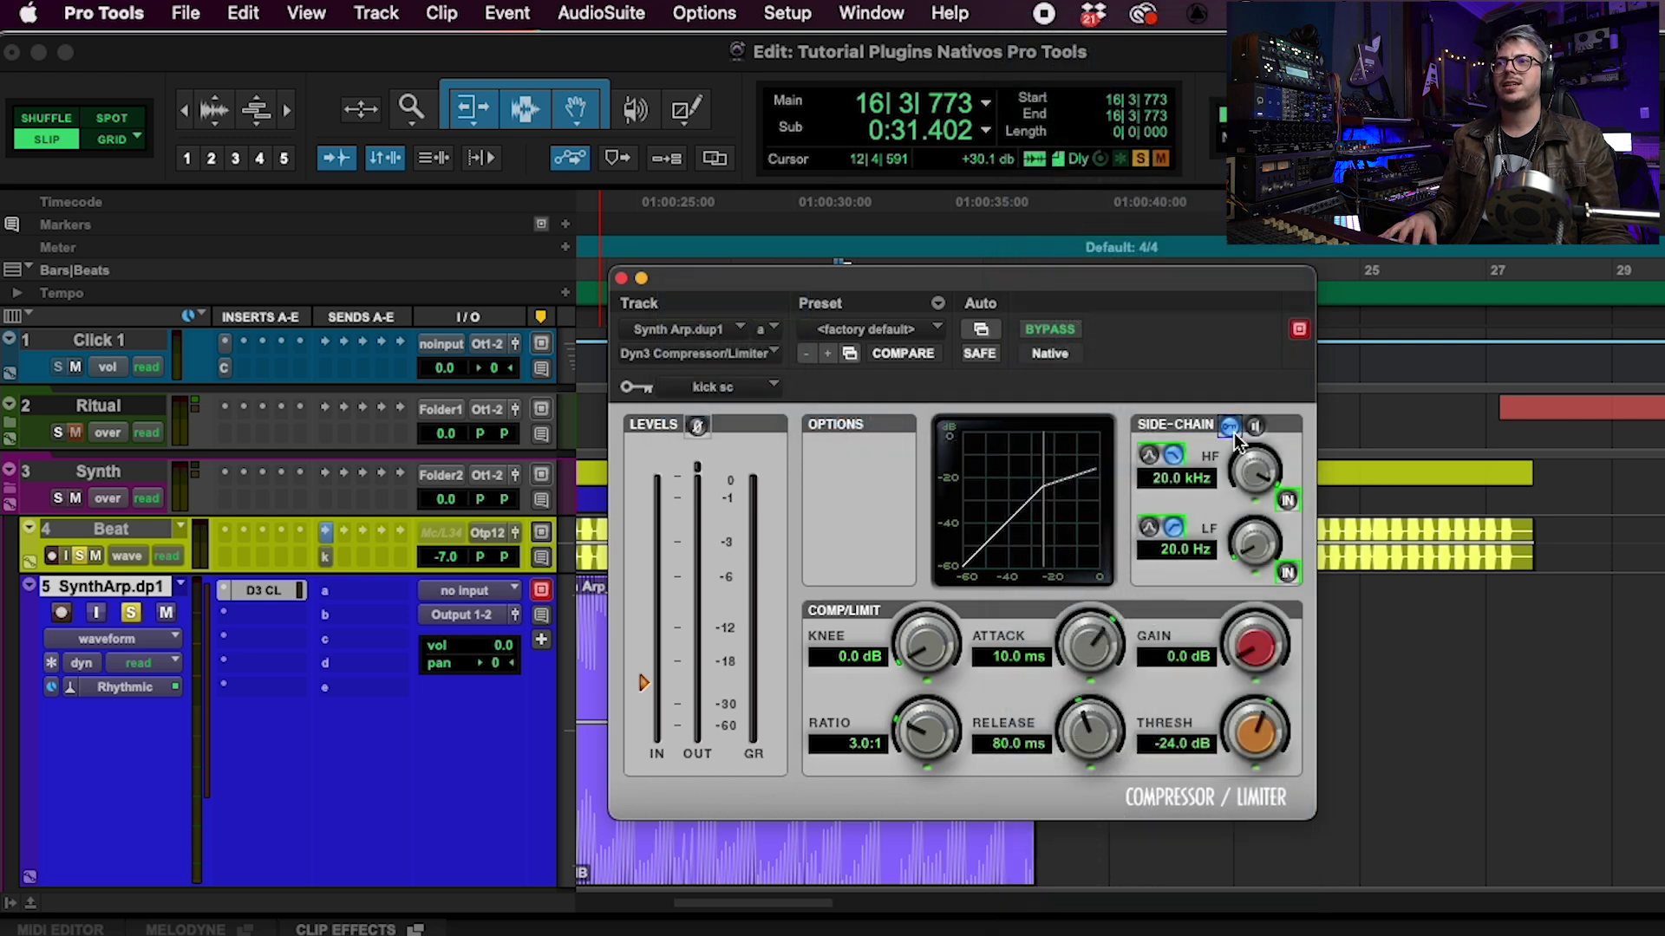
pyautogui.press('space')
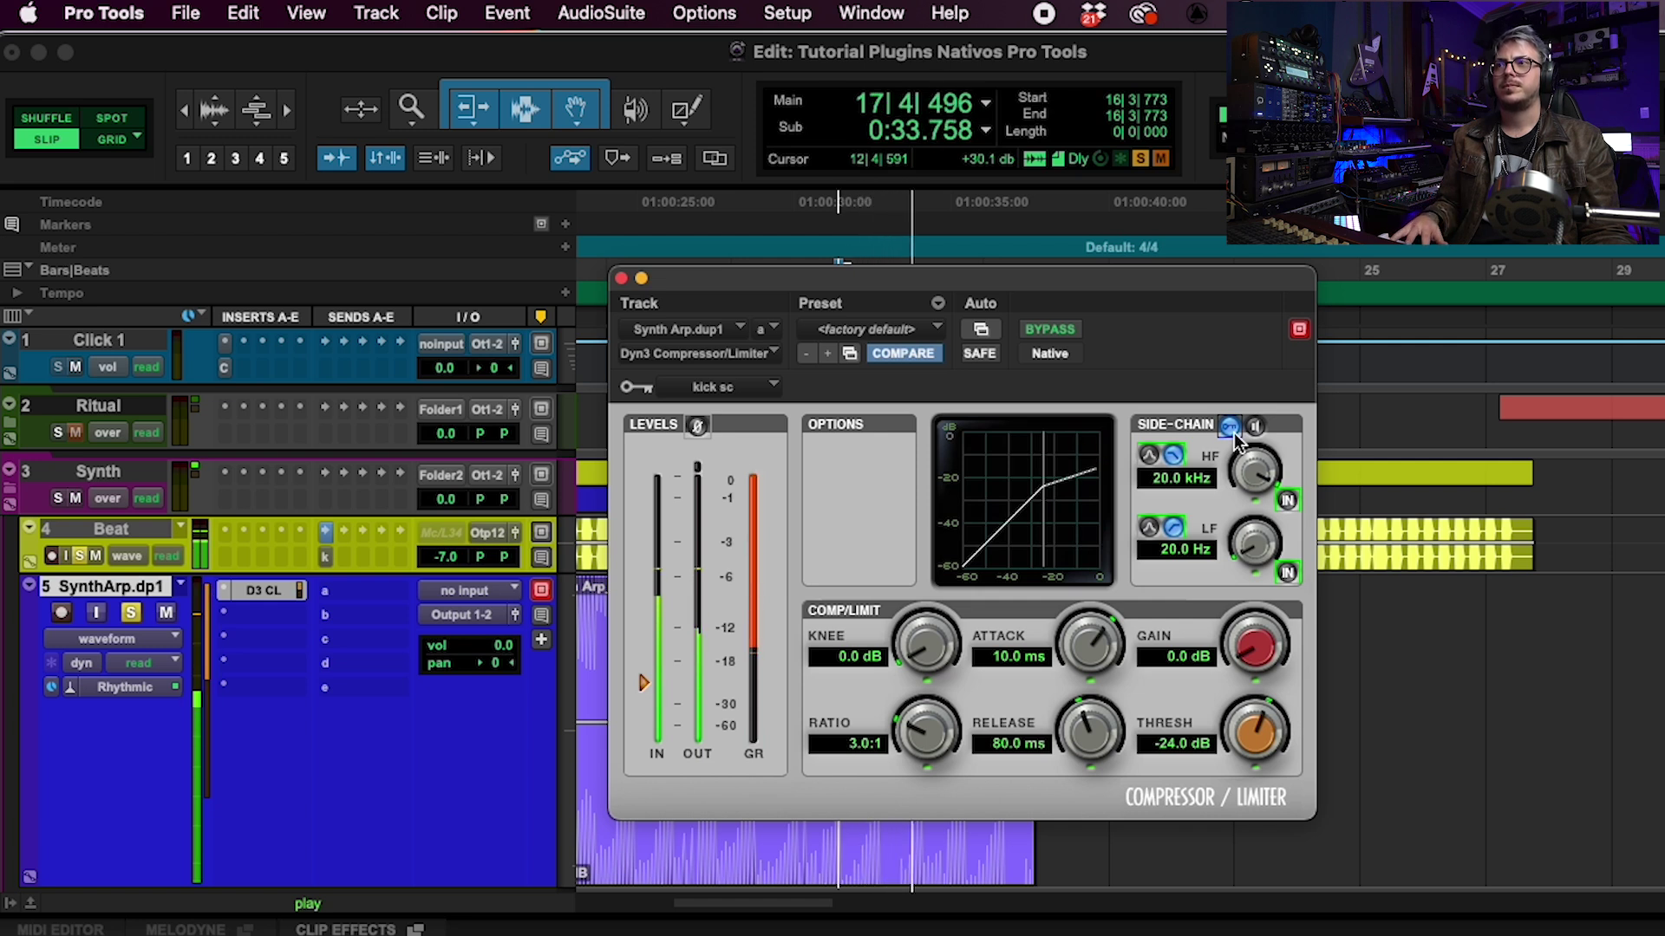
pyautogui.press('space')
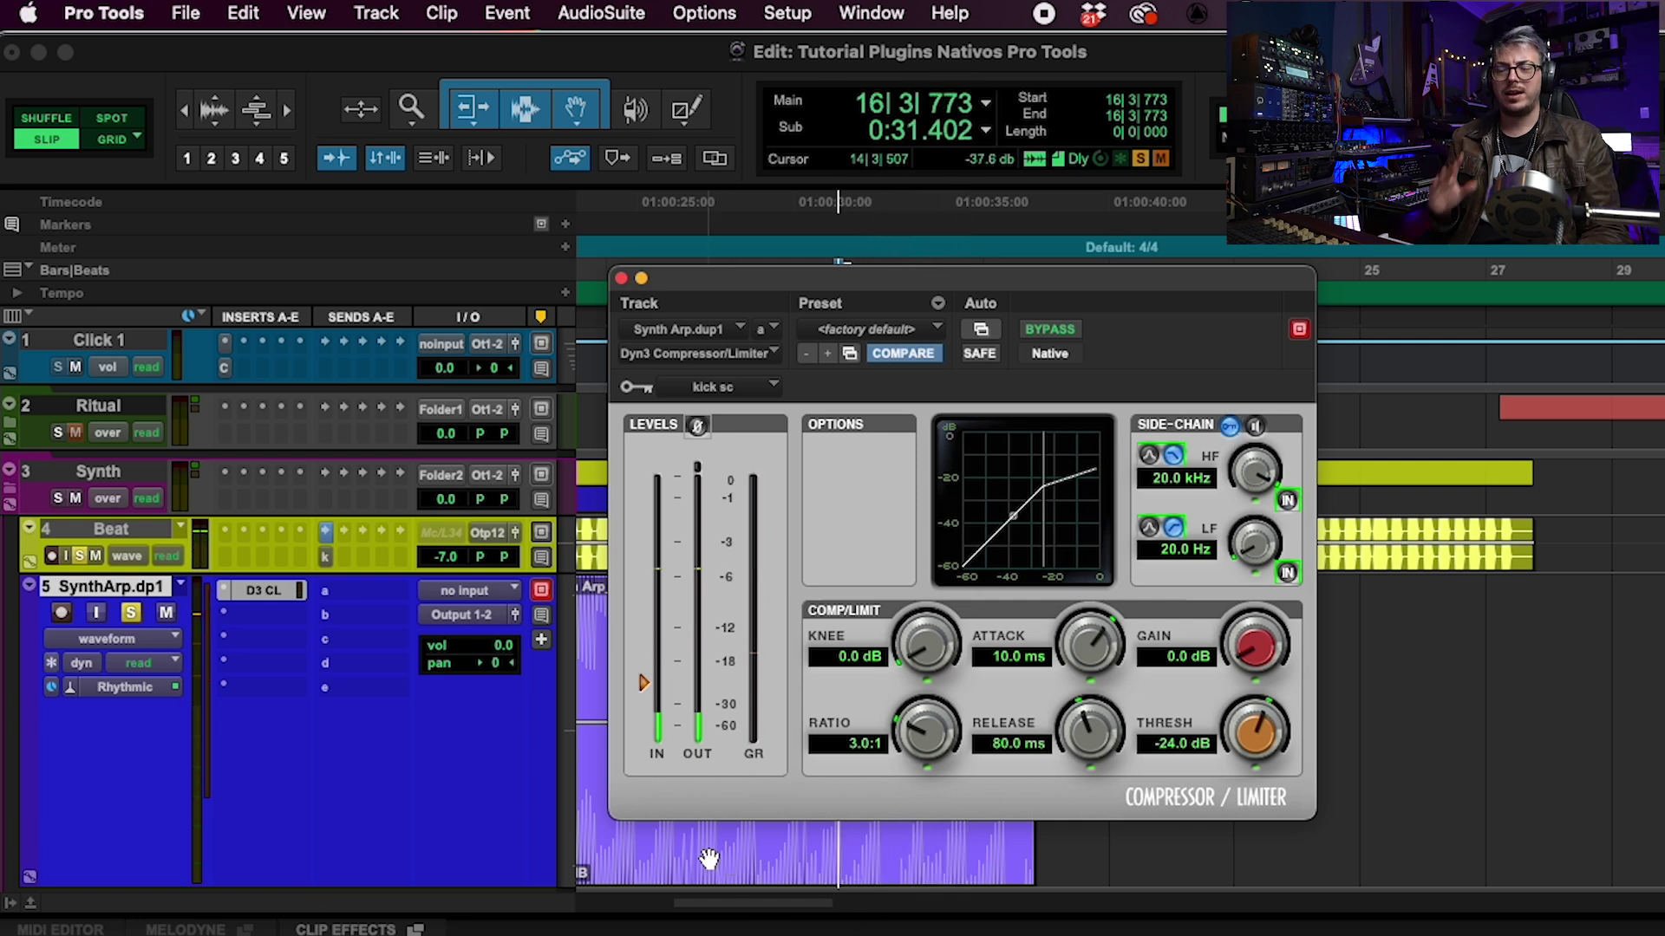
pyautogui.click(709, 859)
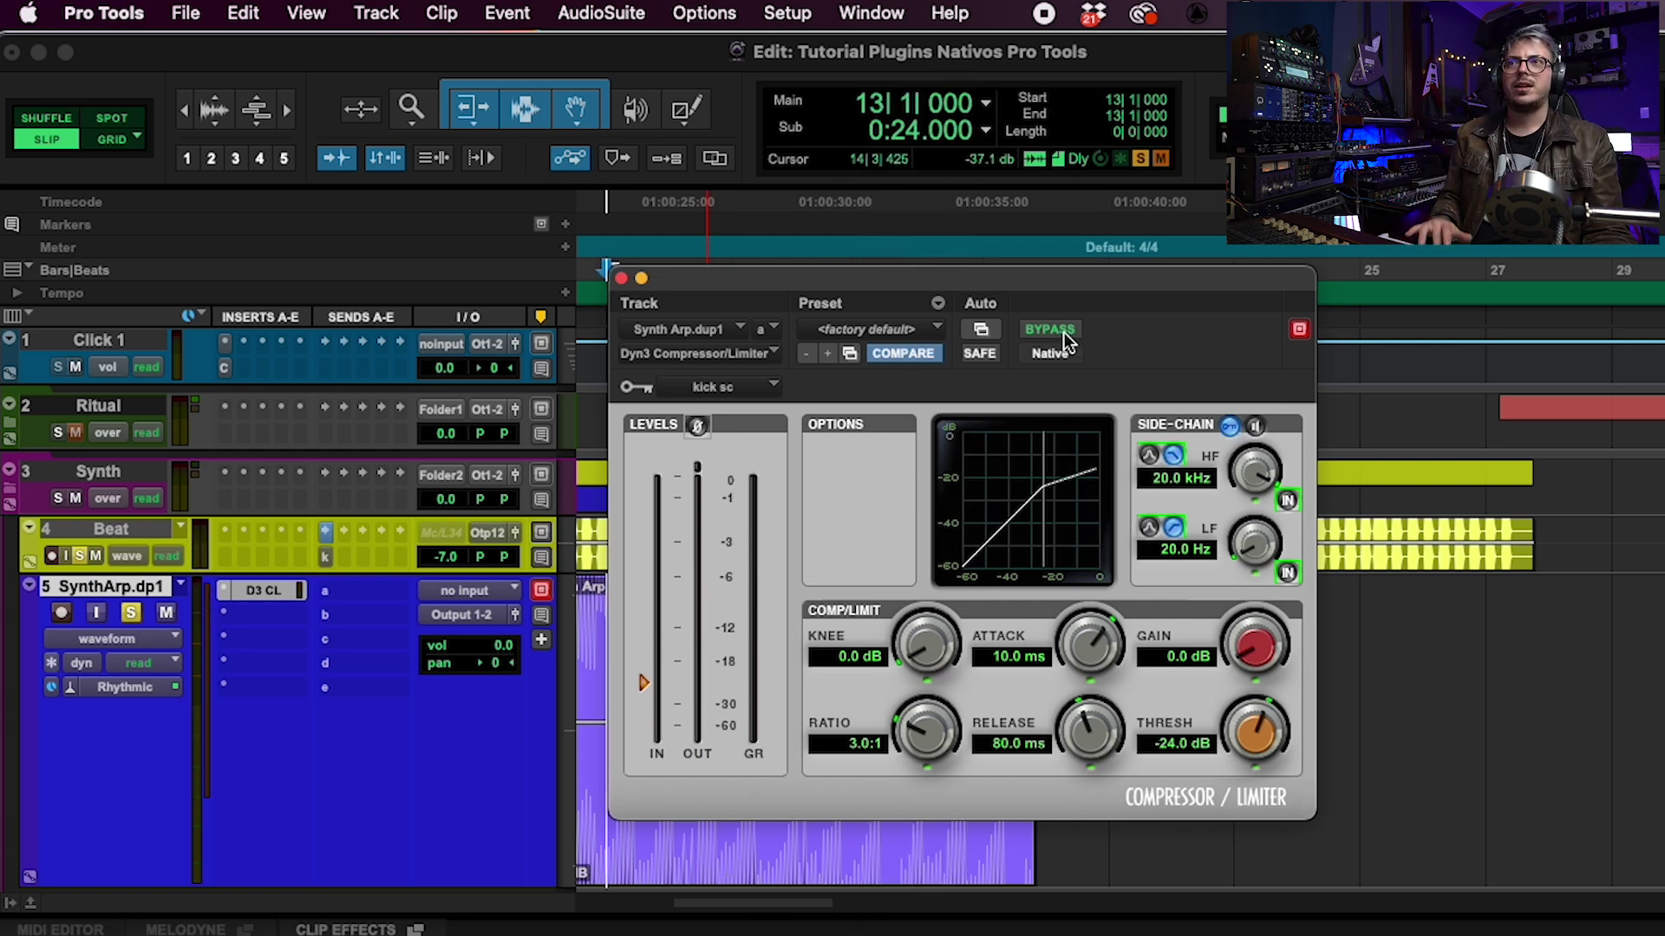
pyautogui.press('space')
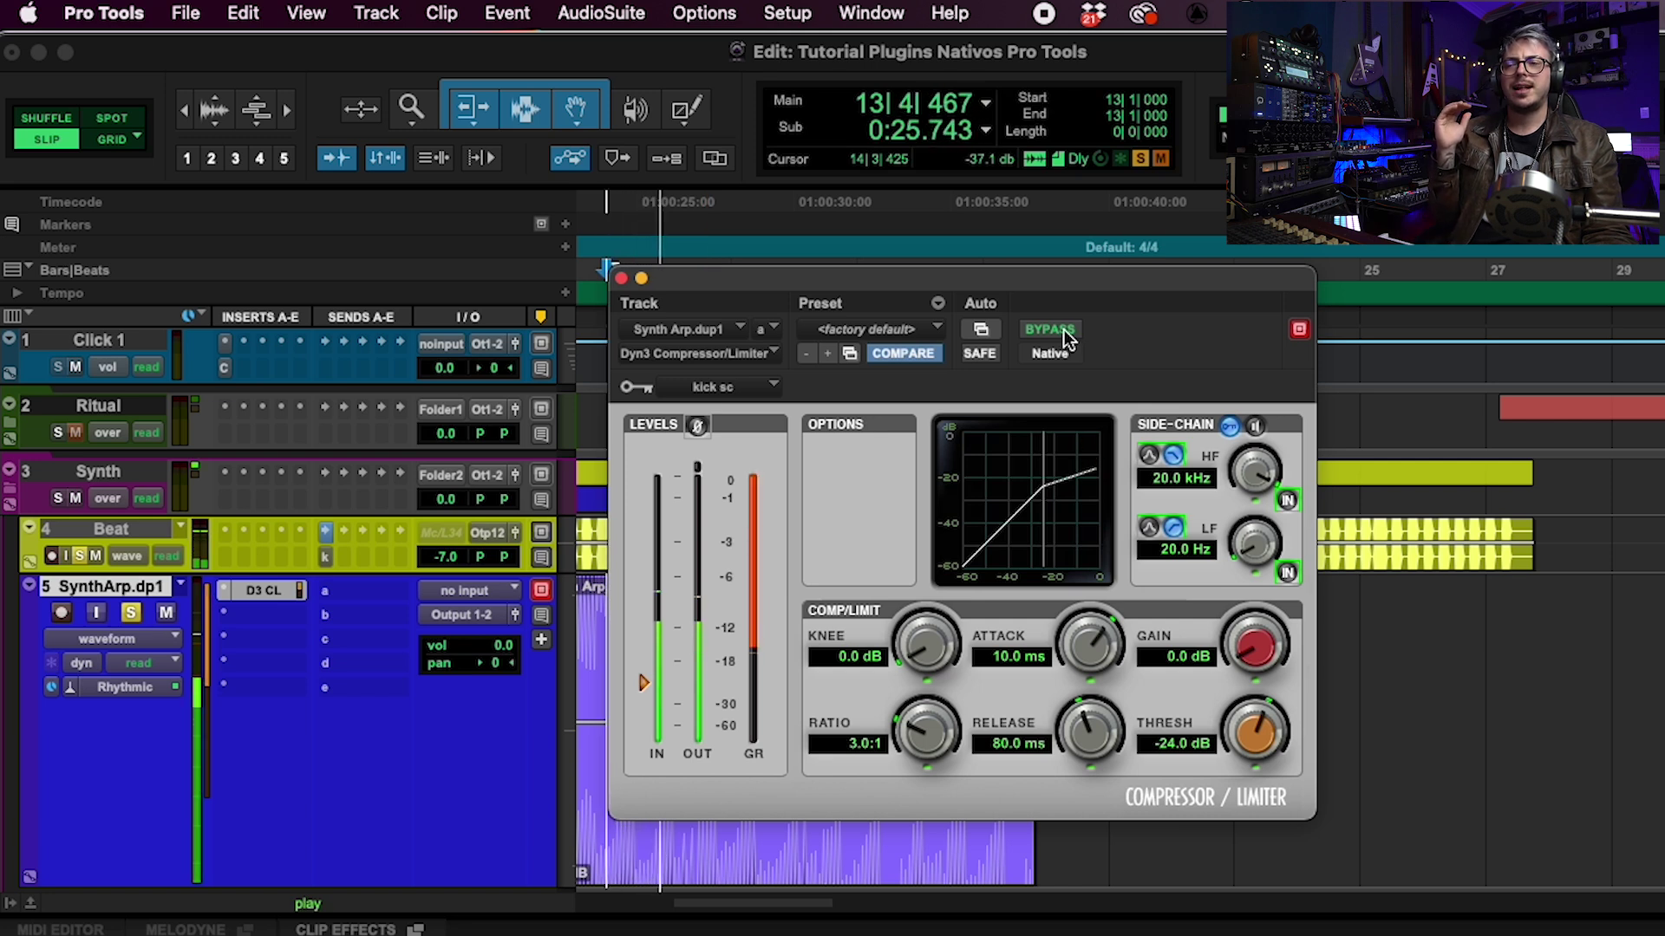
pyautogui.click(1064, 334)
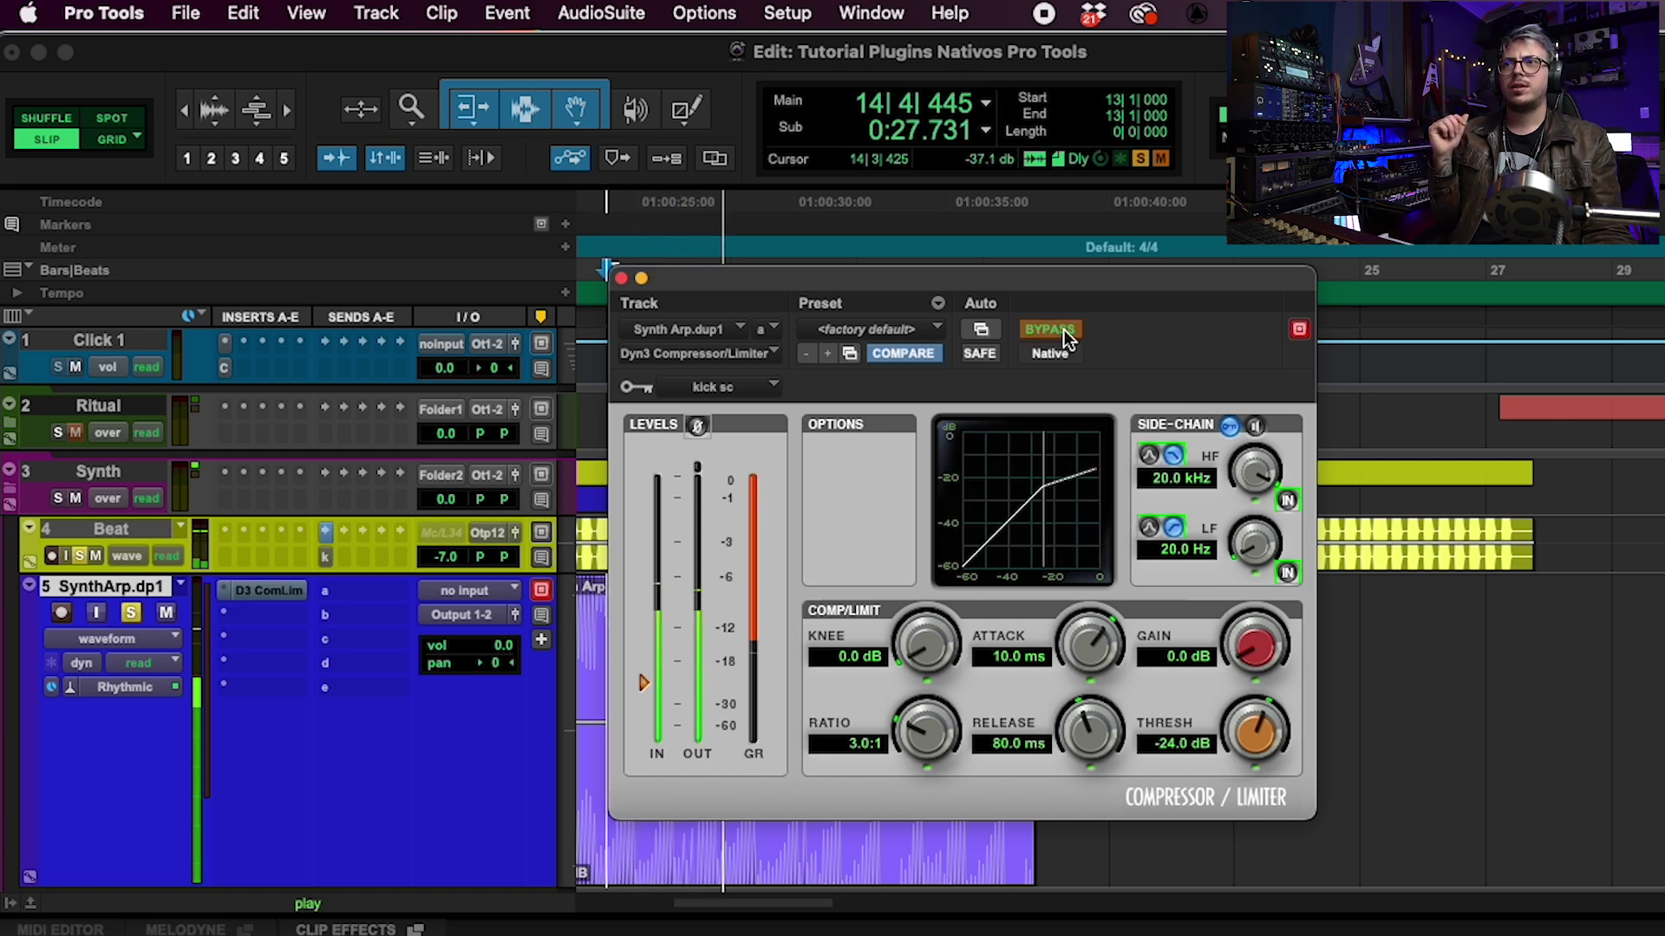
pyautogui.click(1064, 334)
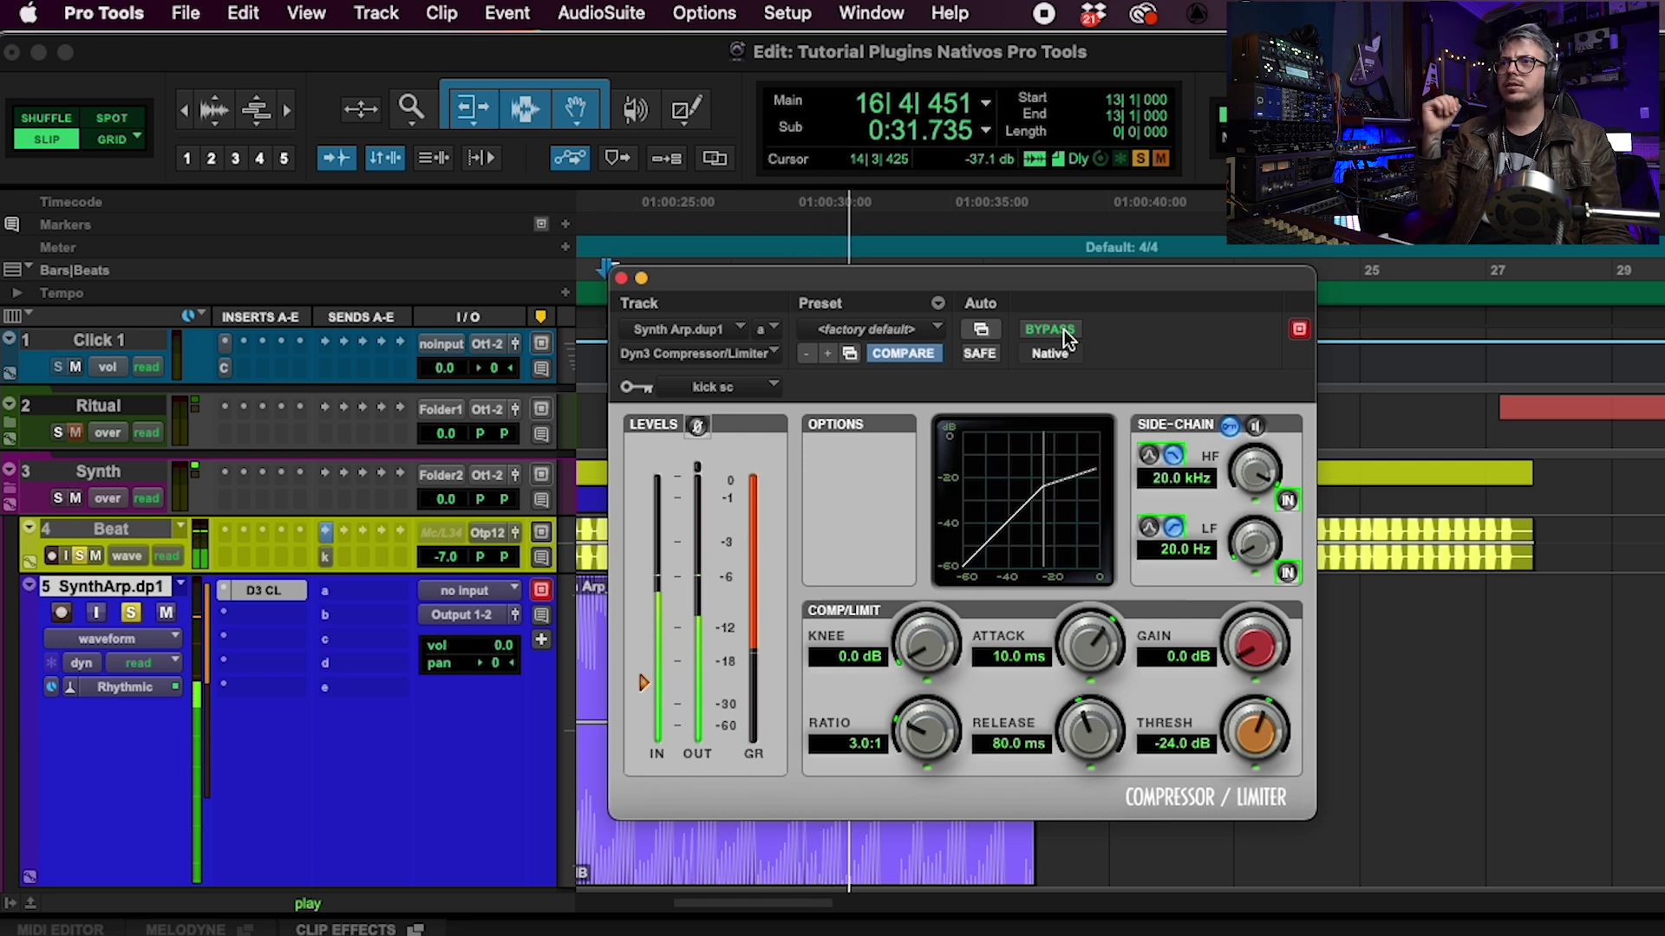
pyautogui.press('space')
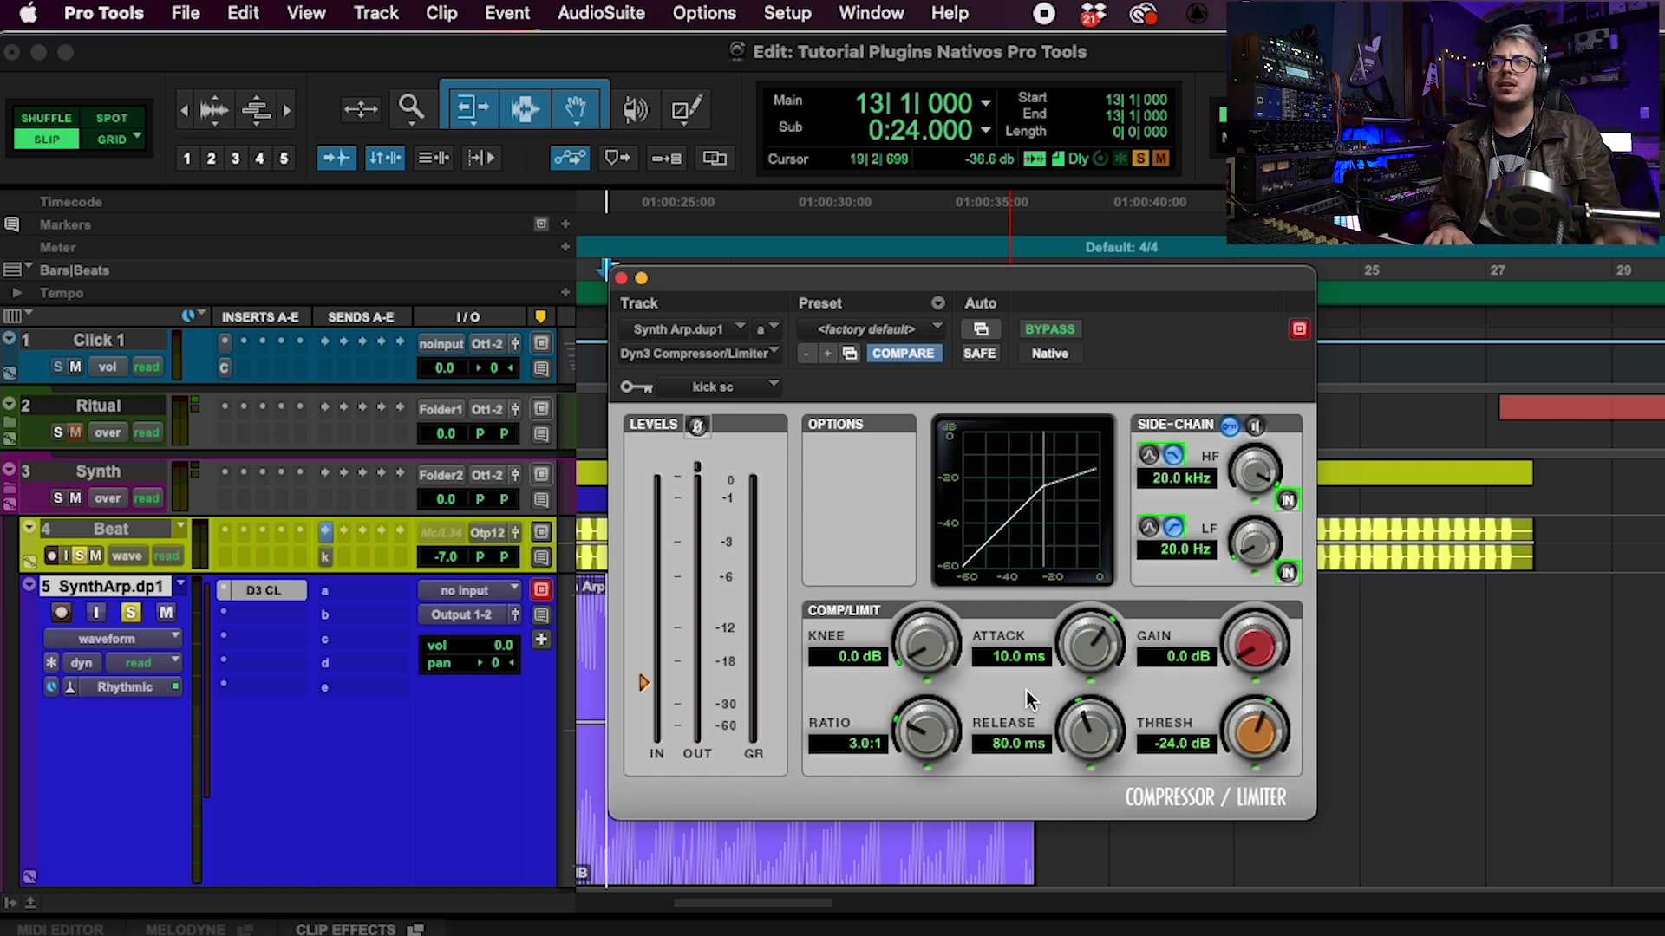
# Unsolo Beat and give the synth compressor a 28.8 us attack and 917.7 ms release
pyautogui.click(78, 558)
pyautogui.press('space')
pyautogui.moveTo(1090, 735); pyautogui.dragTo(1084, 767)
pyautogui.moveTo(1116, 655); pyautogui.dragTo(1061, 705)
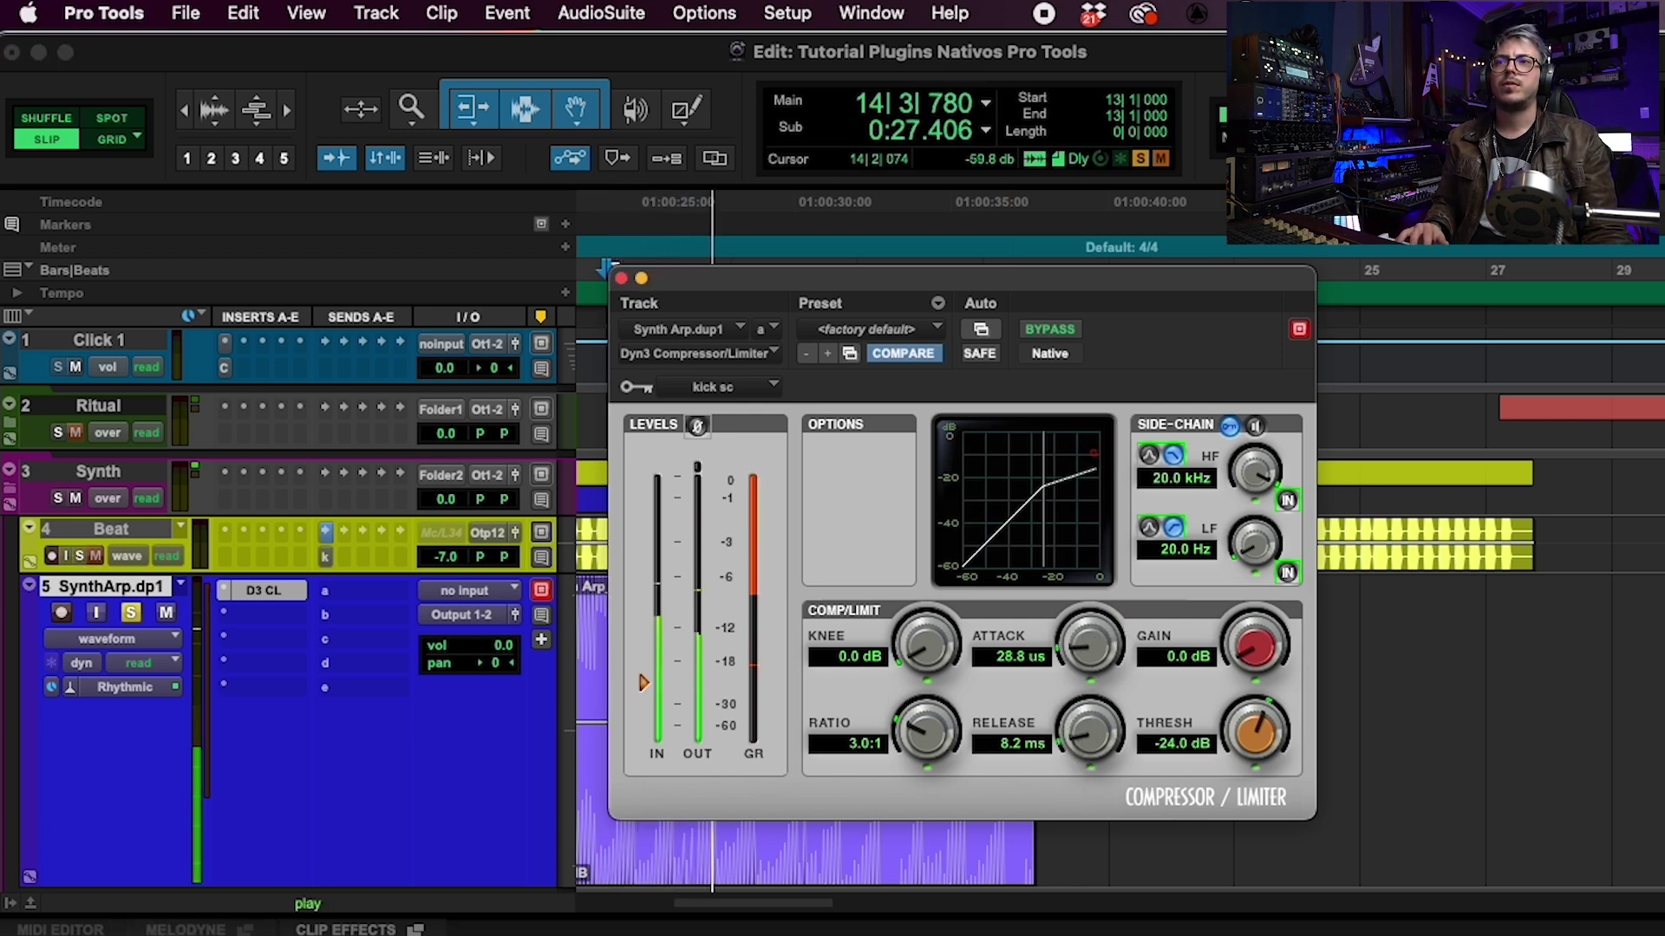
pyautogui.press('space')
pyautogui.moveTo(1018, 702); pyautogui.dragTo(1401, 296)
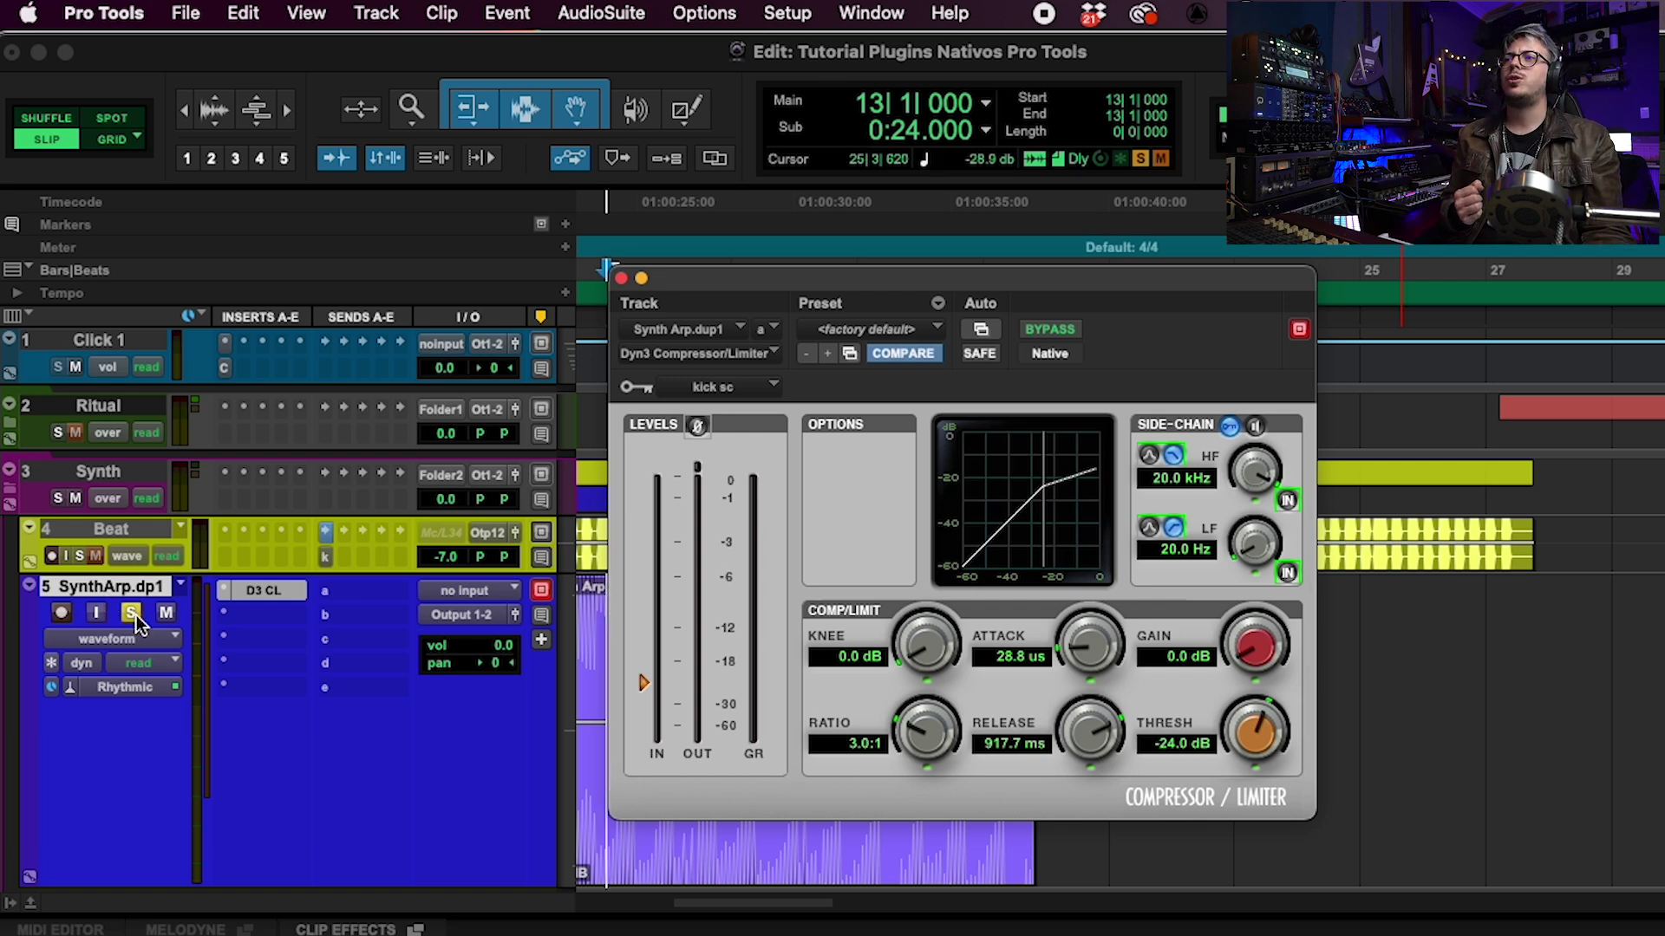
# Expand the Ritual folder, close the synth compressor, and set playback to start at bar 37
pyautogui.click(38, 408)
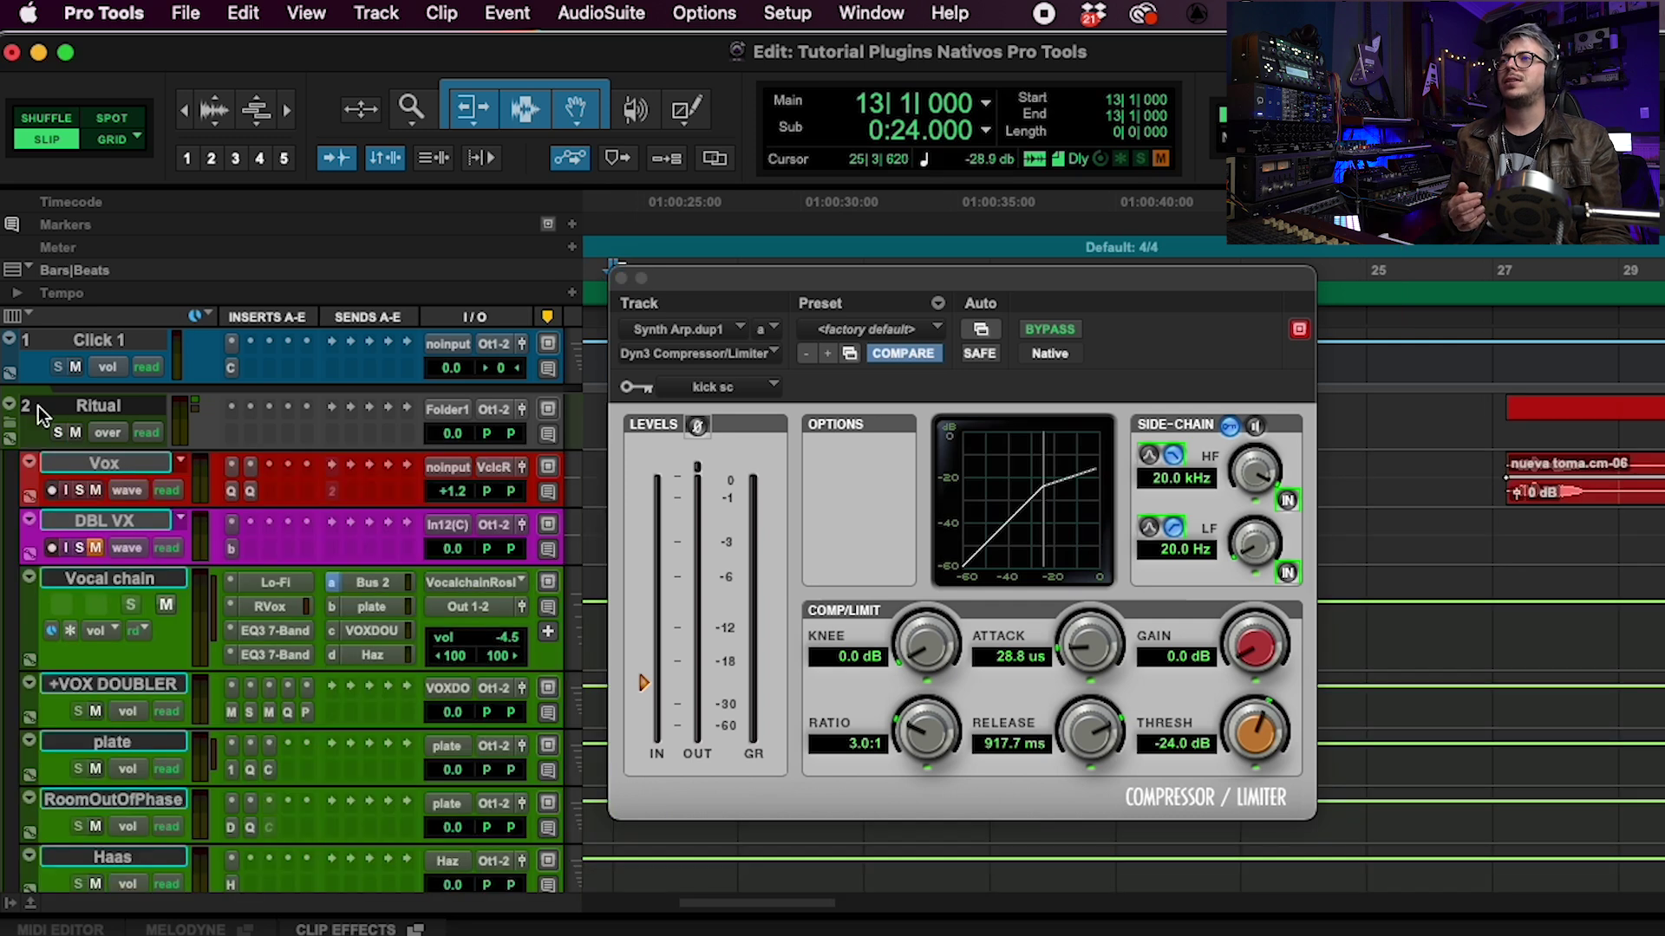
pyautogui.click(623, 278)
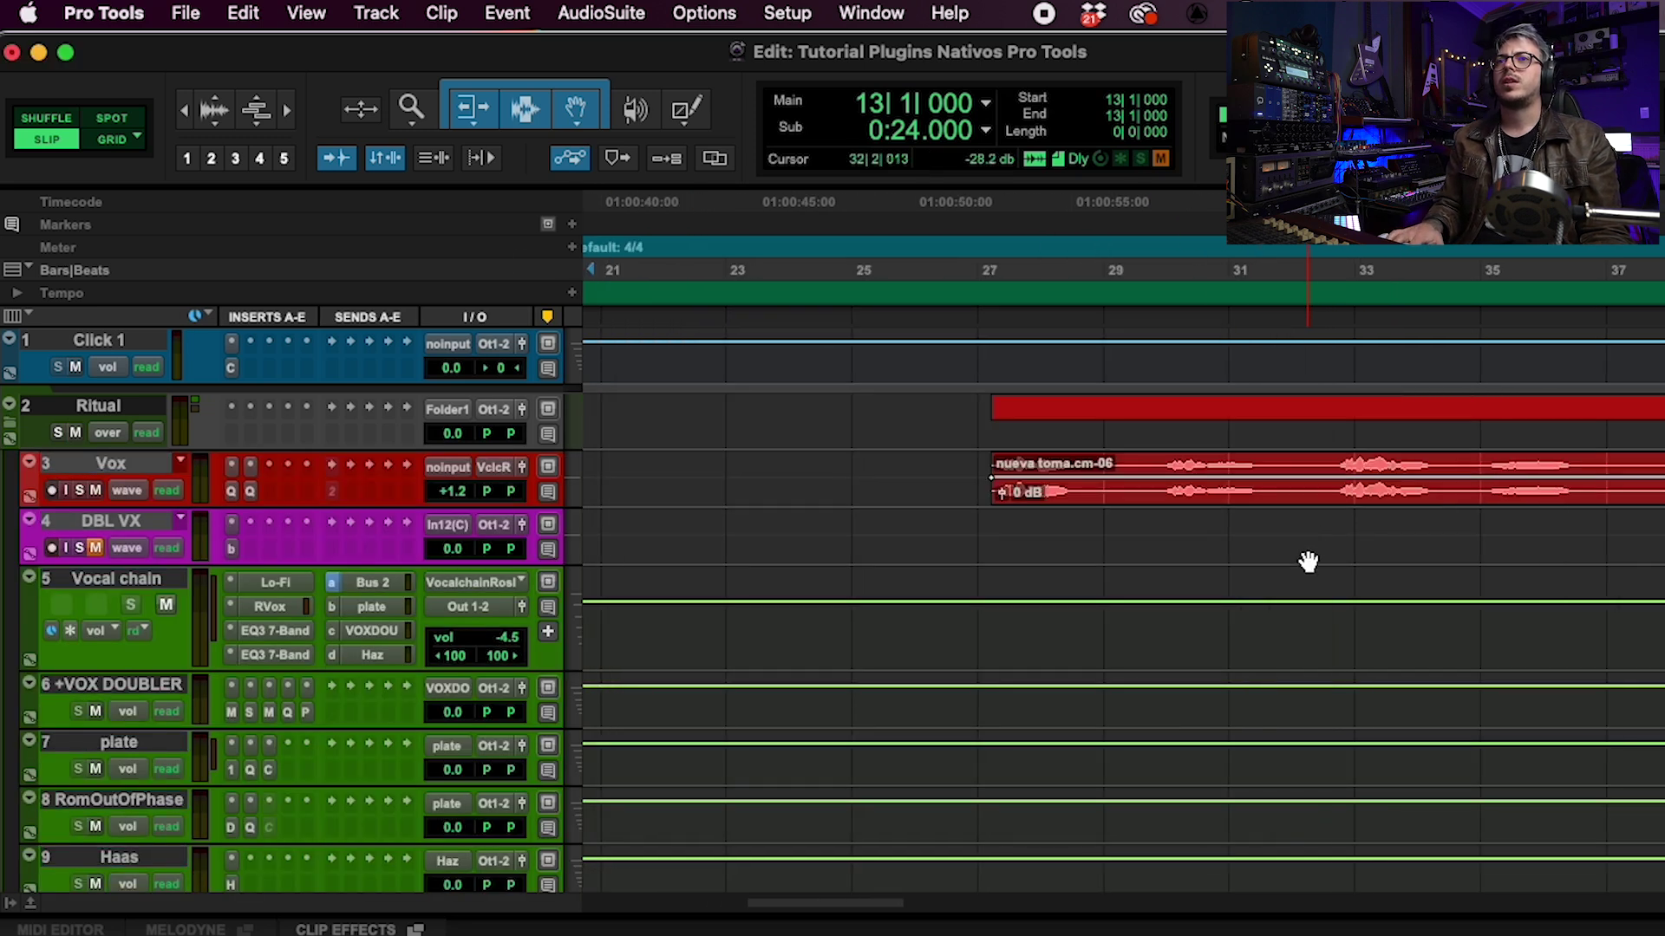
pyautogui.hscroll(5, 1310, 555)
pyautogui.scroll(-2, 1262, 562)
pyautogui.click(1039, 312)
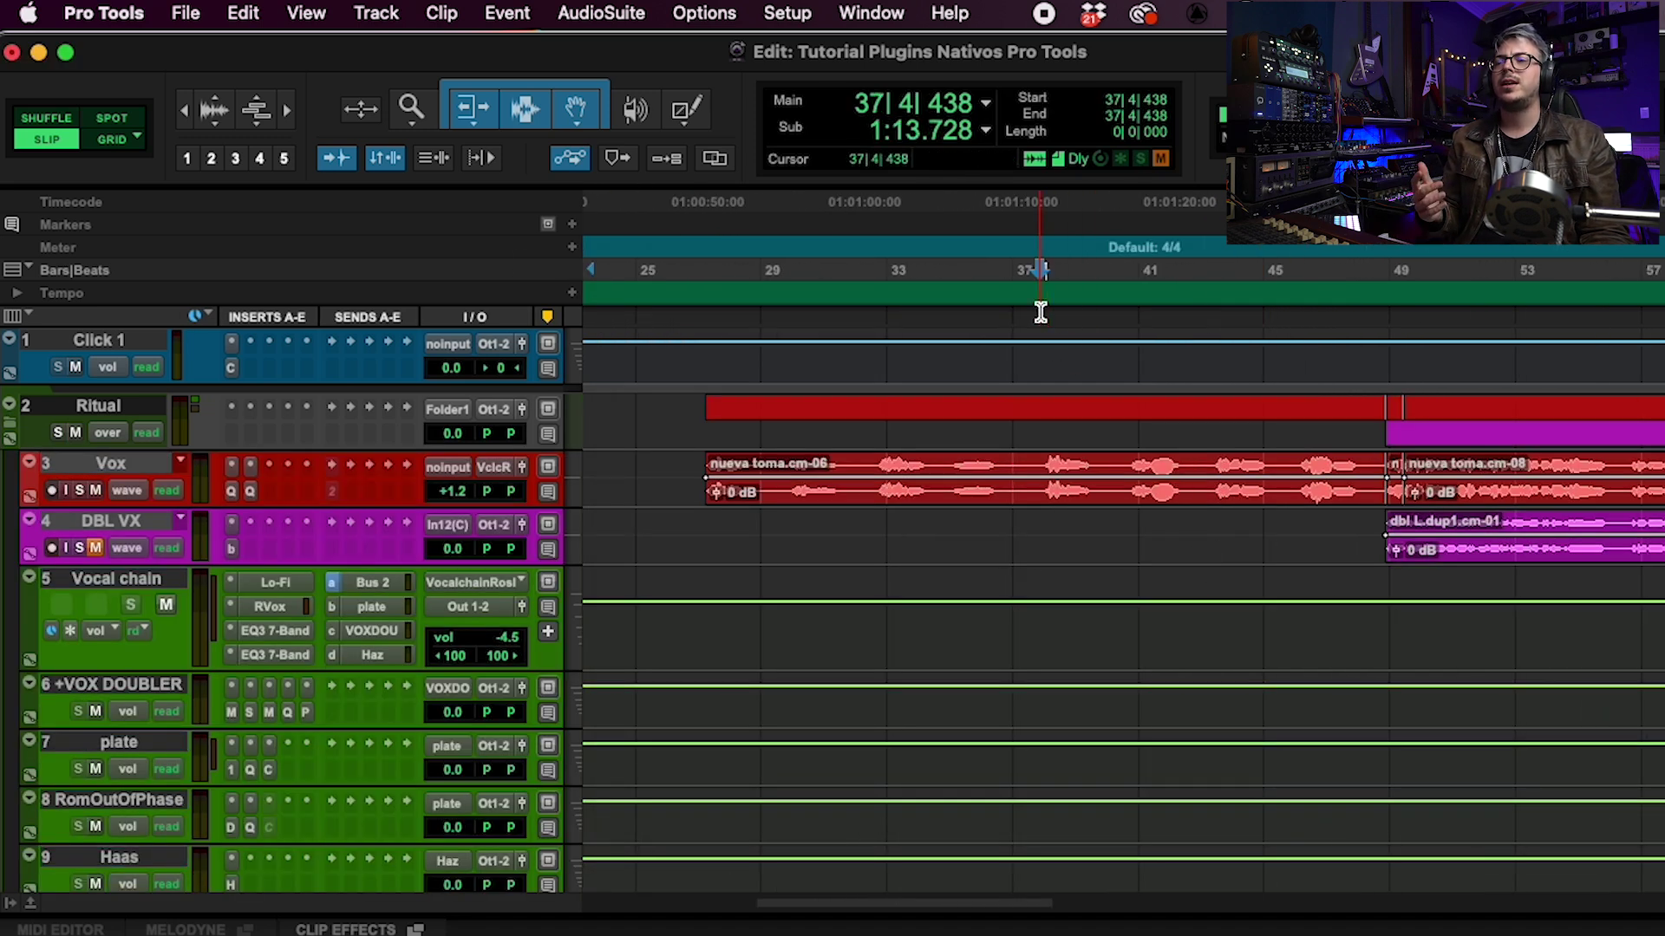
# Bring up the plate track's compressor and audition it from bar 37
pyautogui.click(269, 769)
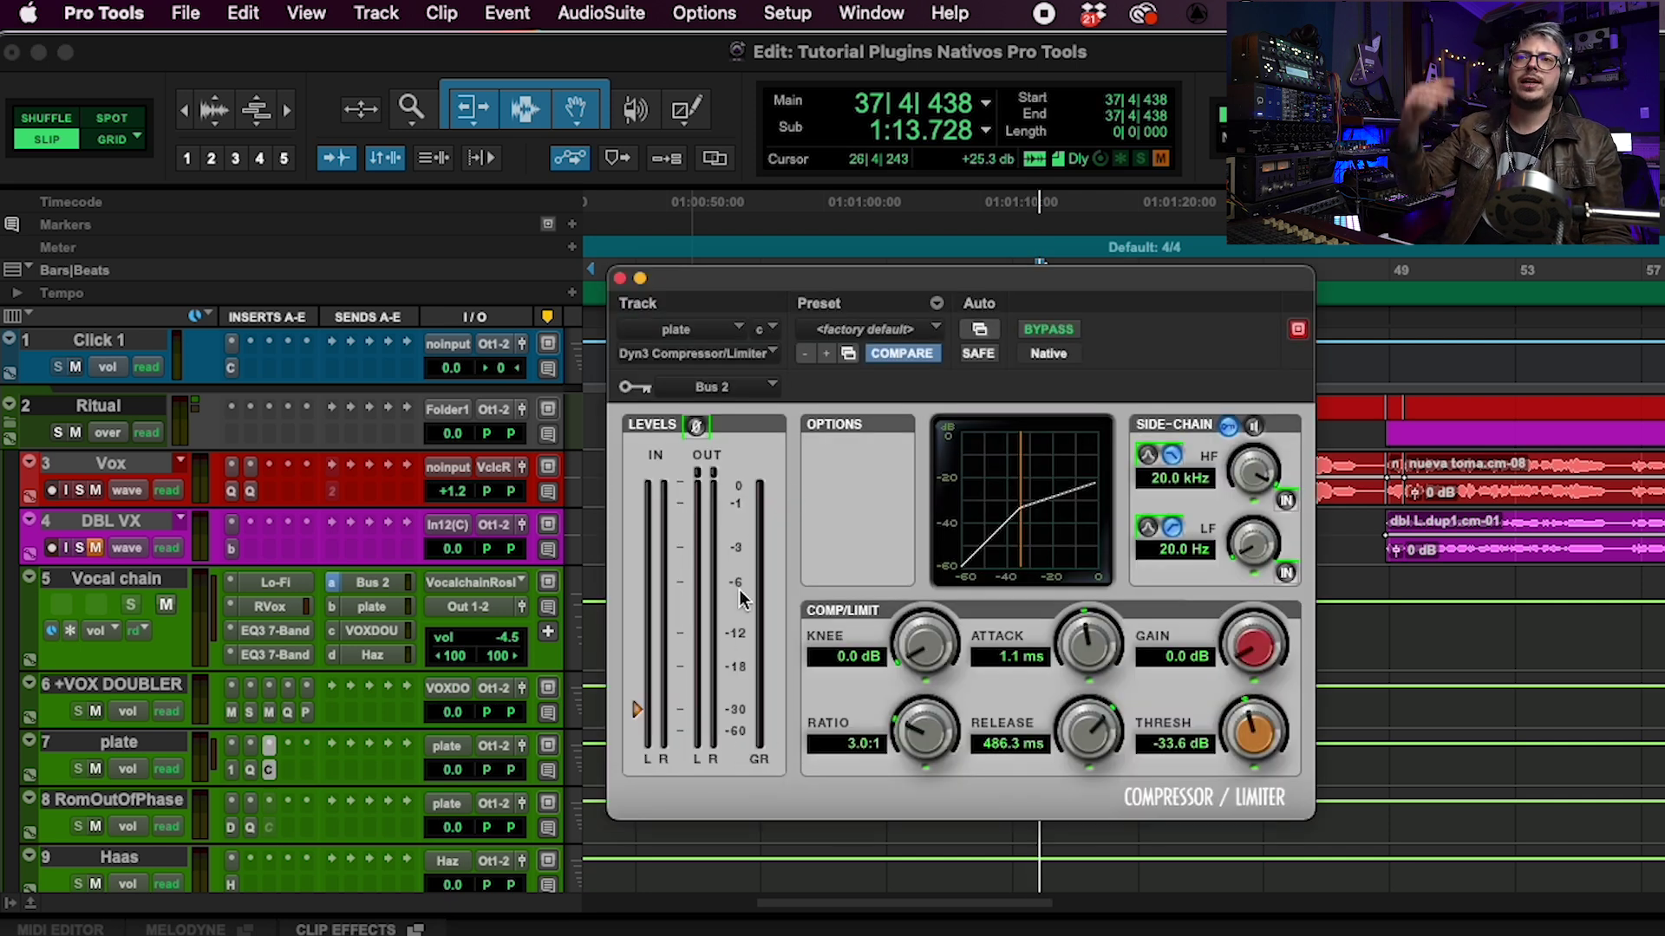
pyautogui.press('space')
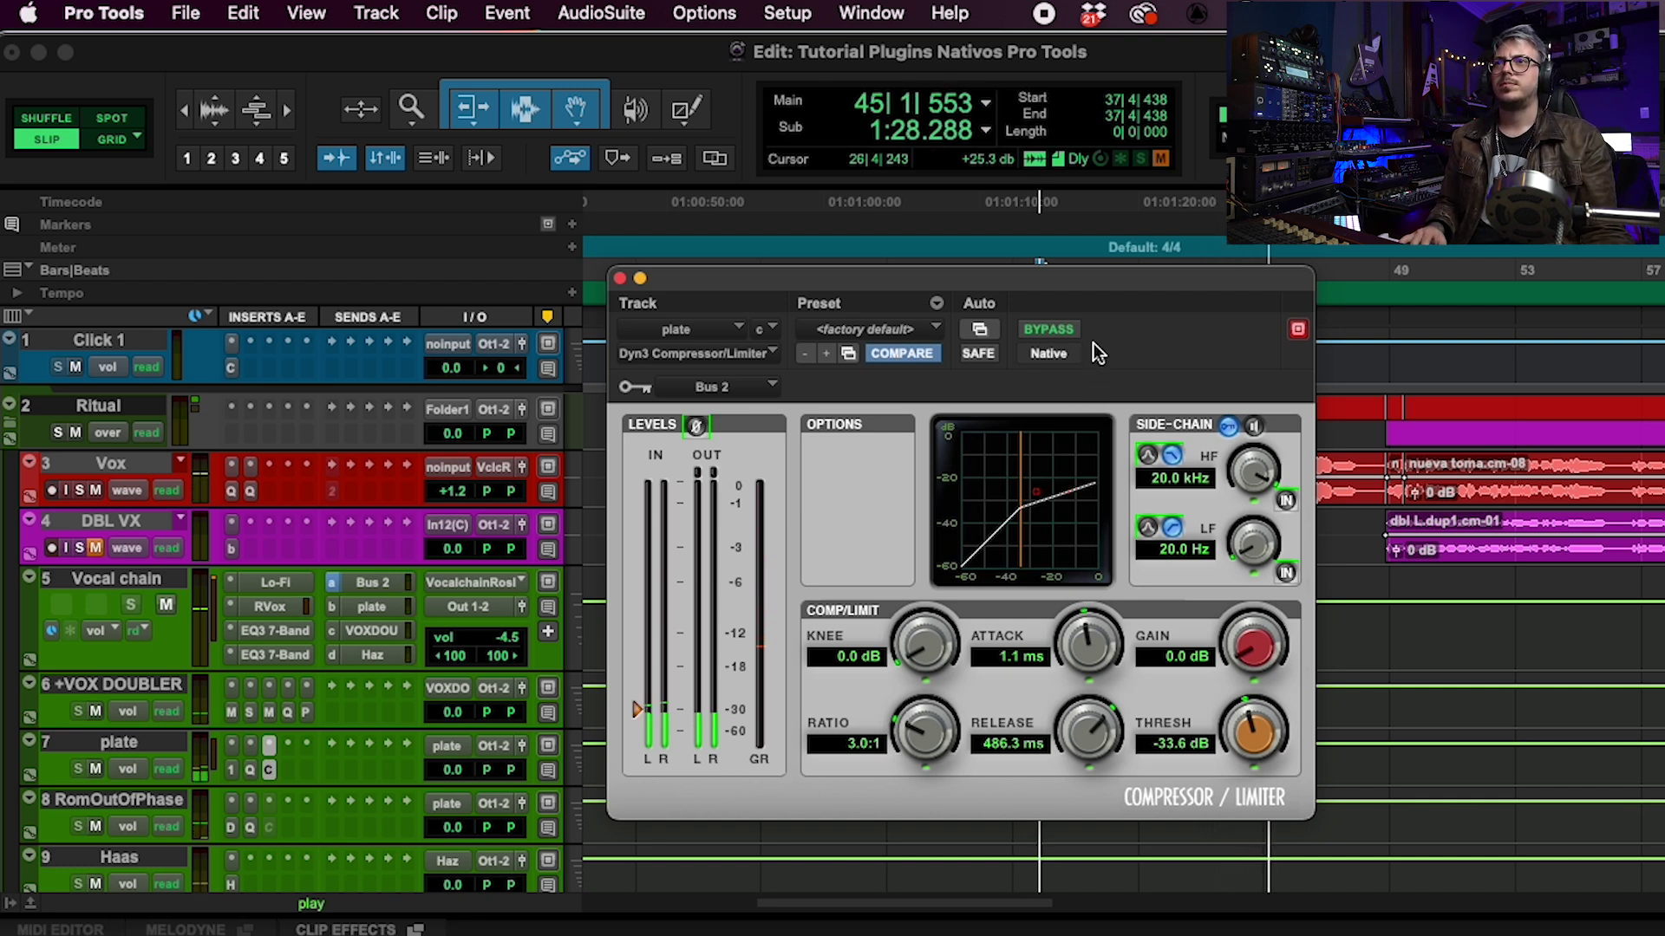
pyautogui.moveTo(1107, 279); pyautogui.dragTo(877, 246)
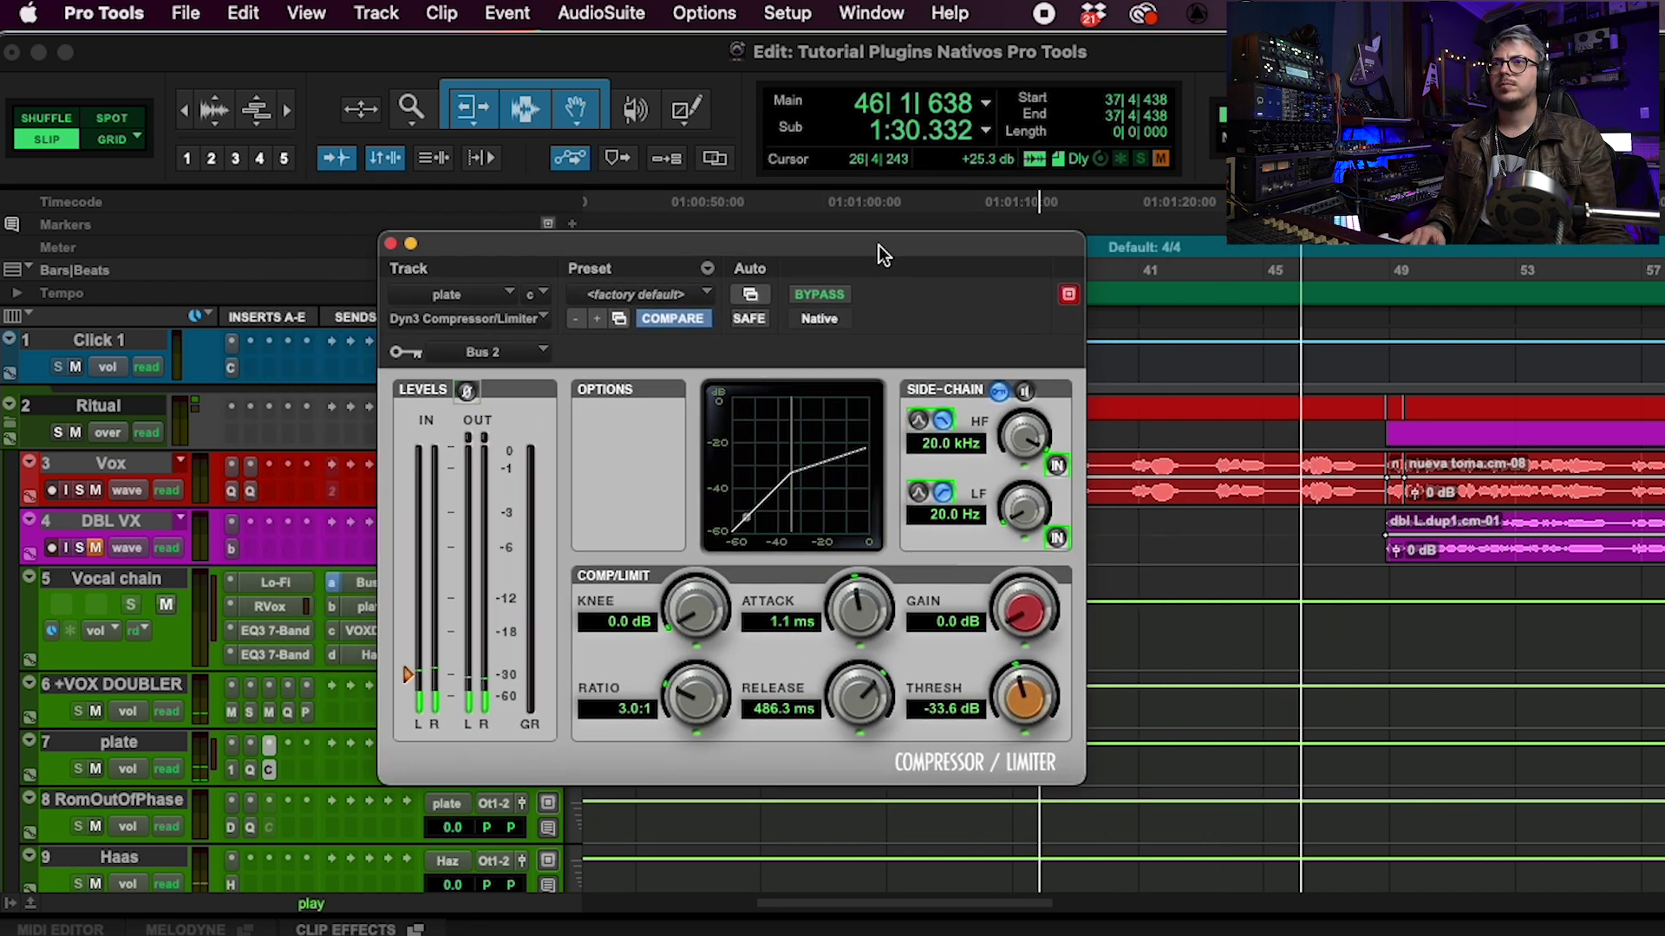
pyautogui.press('space')
# Bypass the plate compressor and play the Vox passage to hear it uncompressed
pyautogui.click(1209, 465)
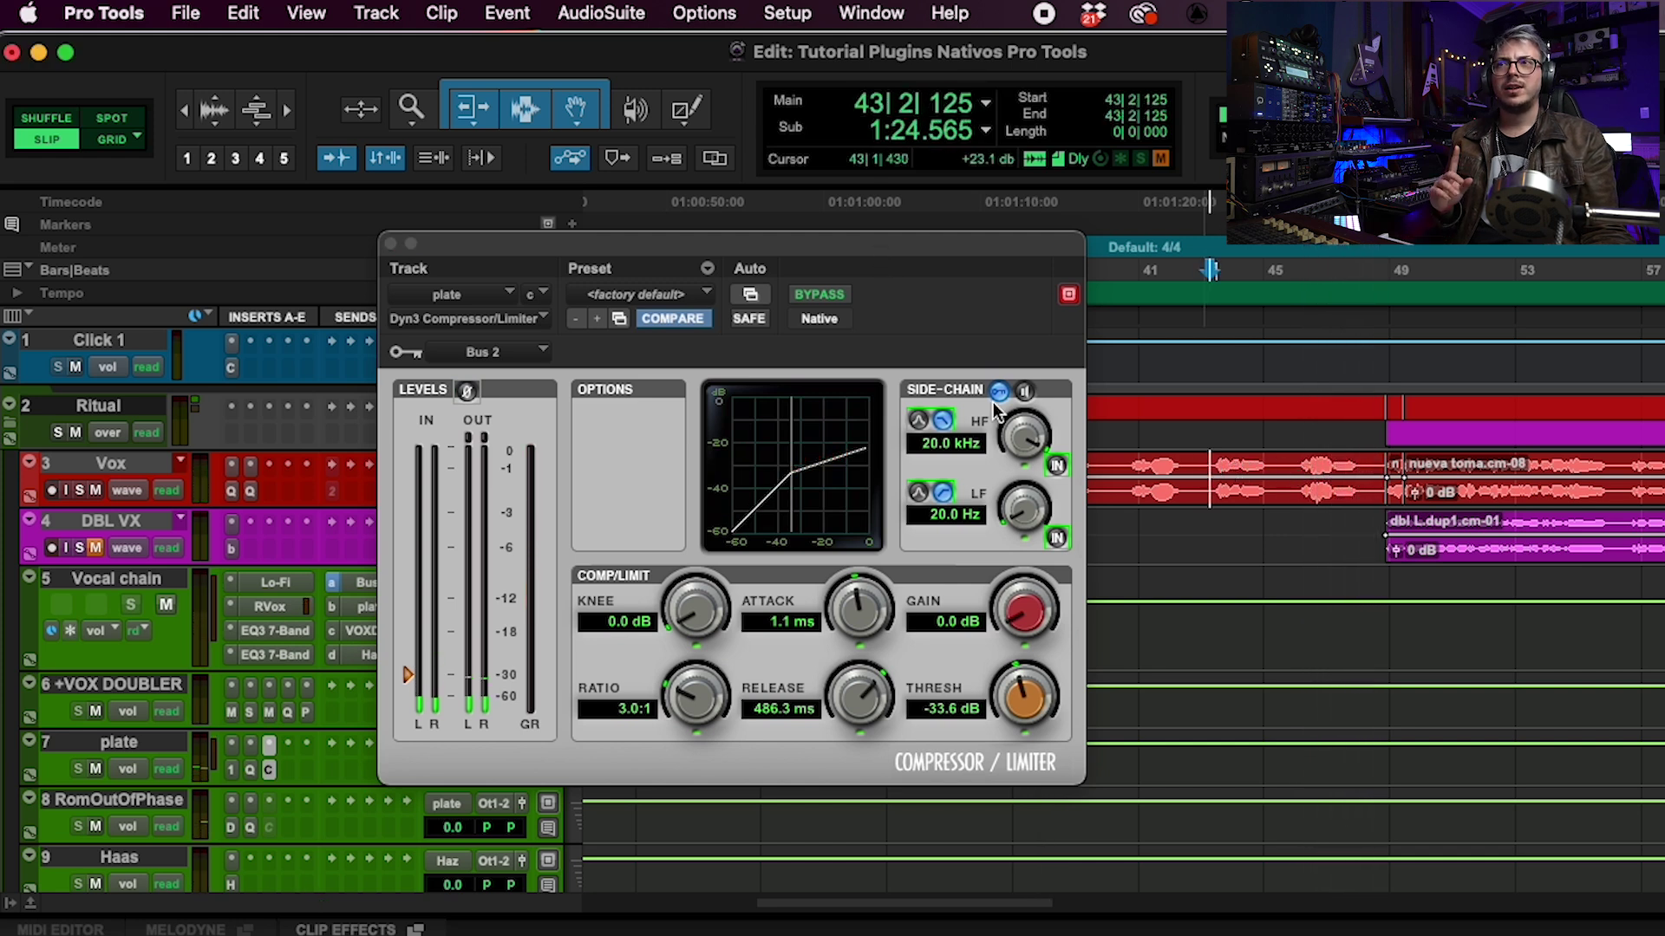
pyautogui.click(802, 293)
pyautogui.press('space')
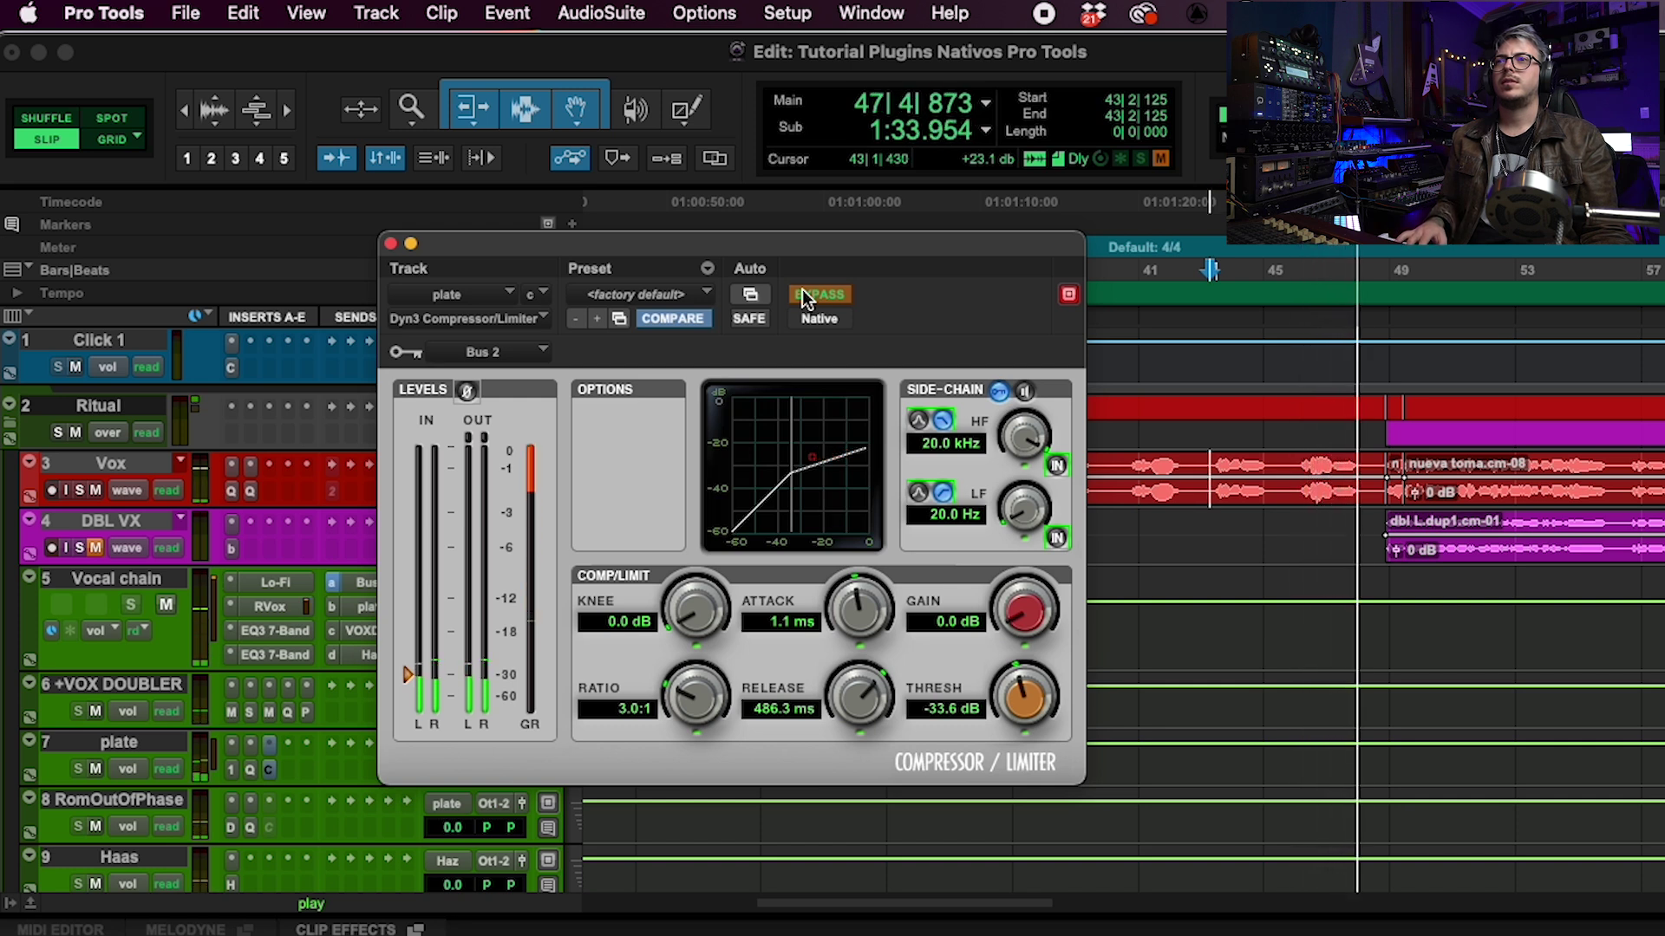
pyautogui.press('space')
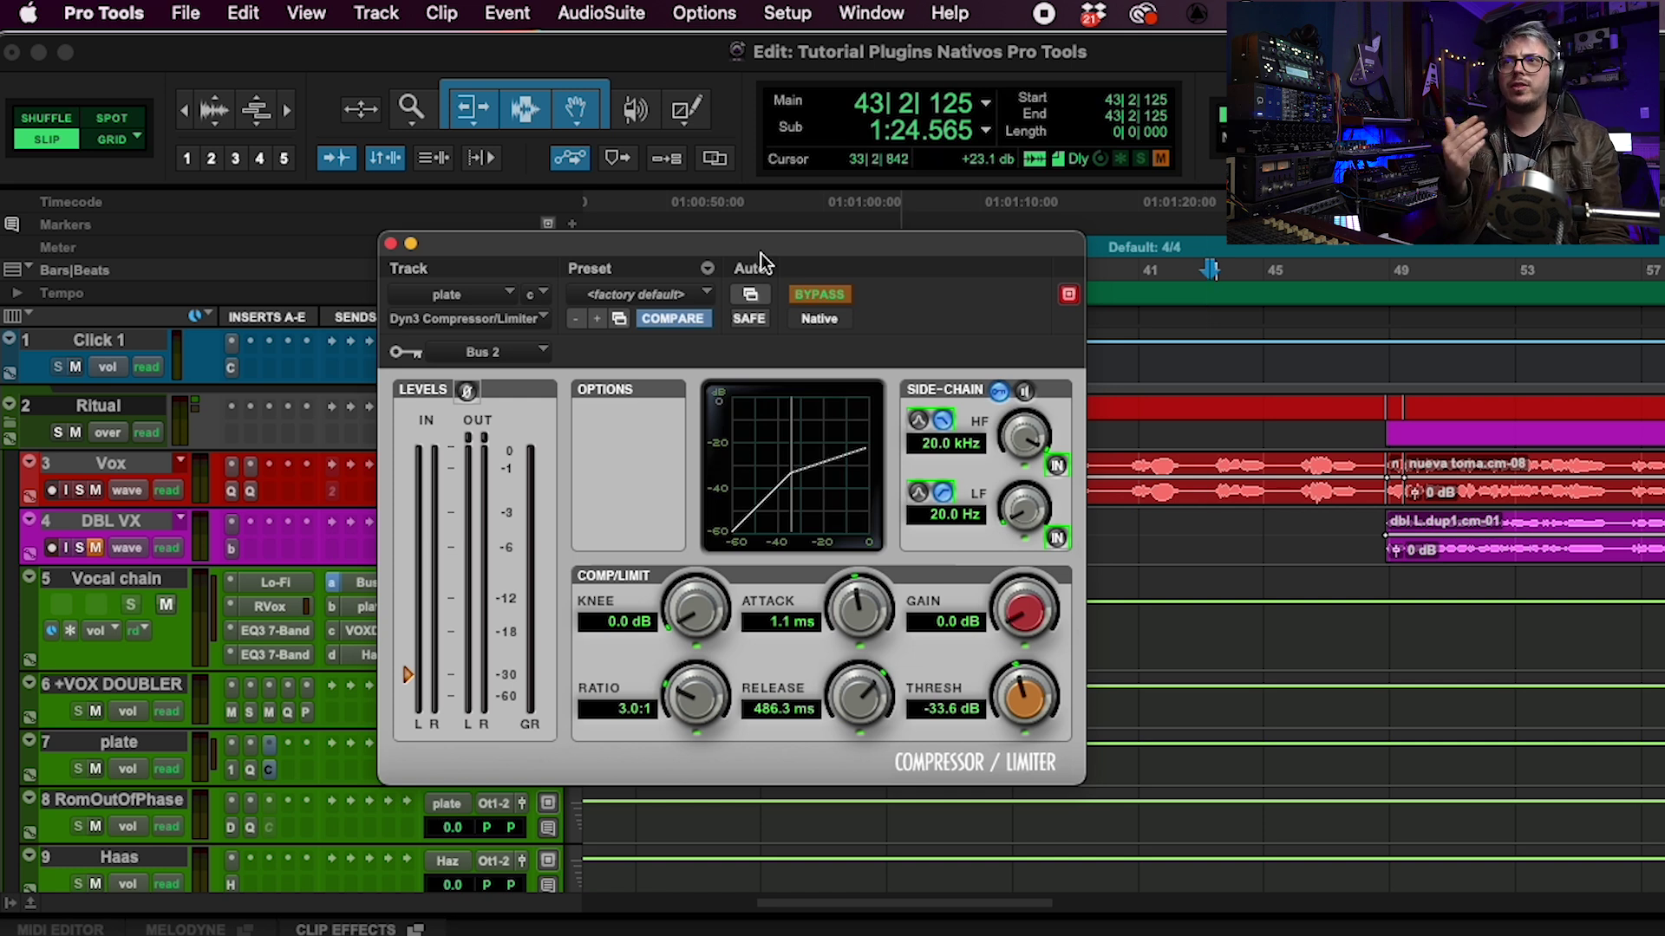
# Move the Dyn3 compressor window right to uncover the tracks' I/O column
pyautogui.moveTo(761, 248); pyautogui.dragTo(912, 265)
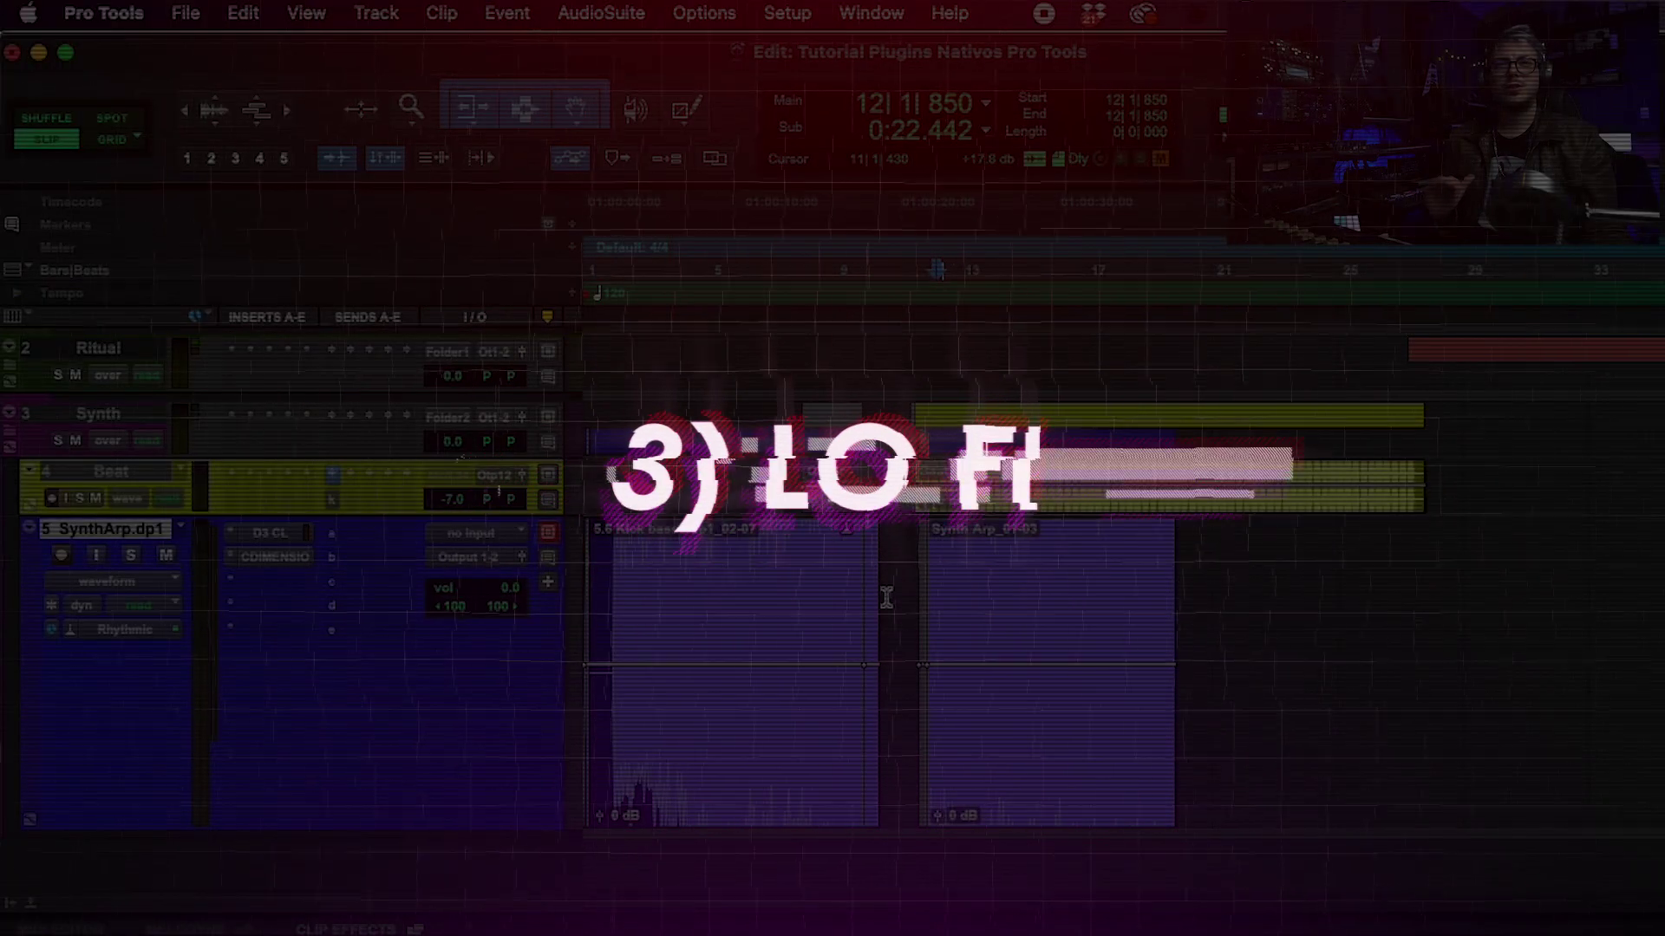
# Solo SynthArp.dp1, stop playback, and bring up plug-in choices for its empty insert slot
pyautogui.click(132, 556)
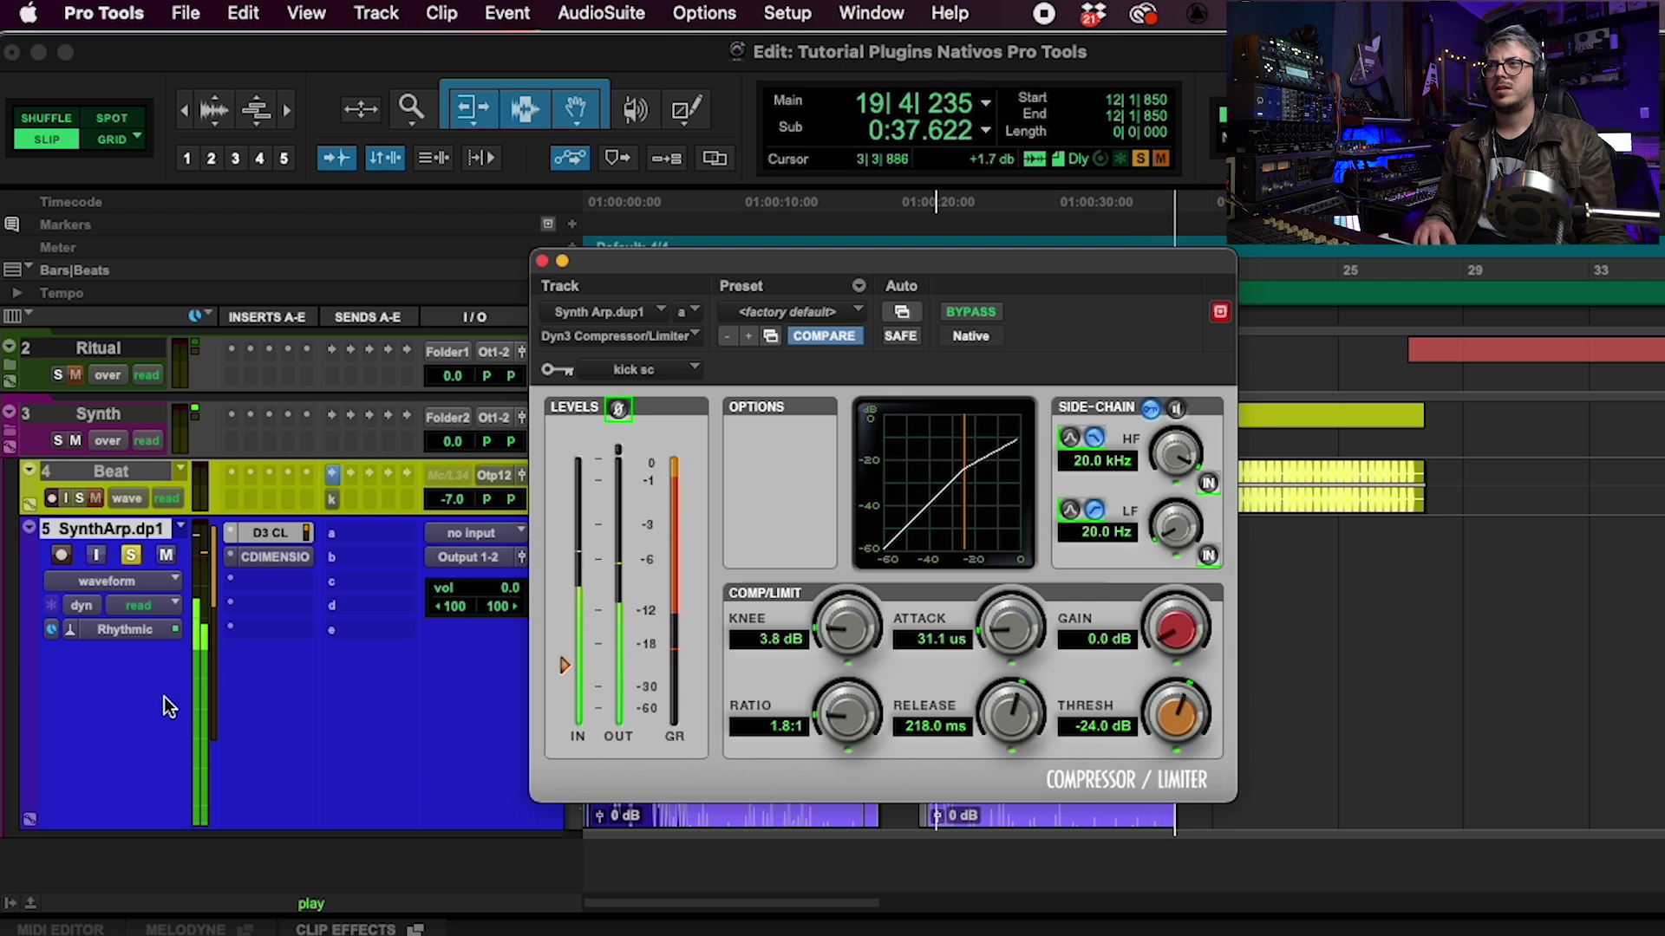
pyautogui.press('space')
pyautogui.click(249, 582)
# Add the stereo Lo-Fi plug-in from the Avid list to SynthArp.dp1
pyautogui.moveTo(248, 582)
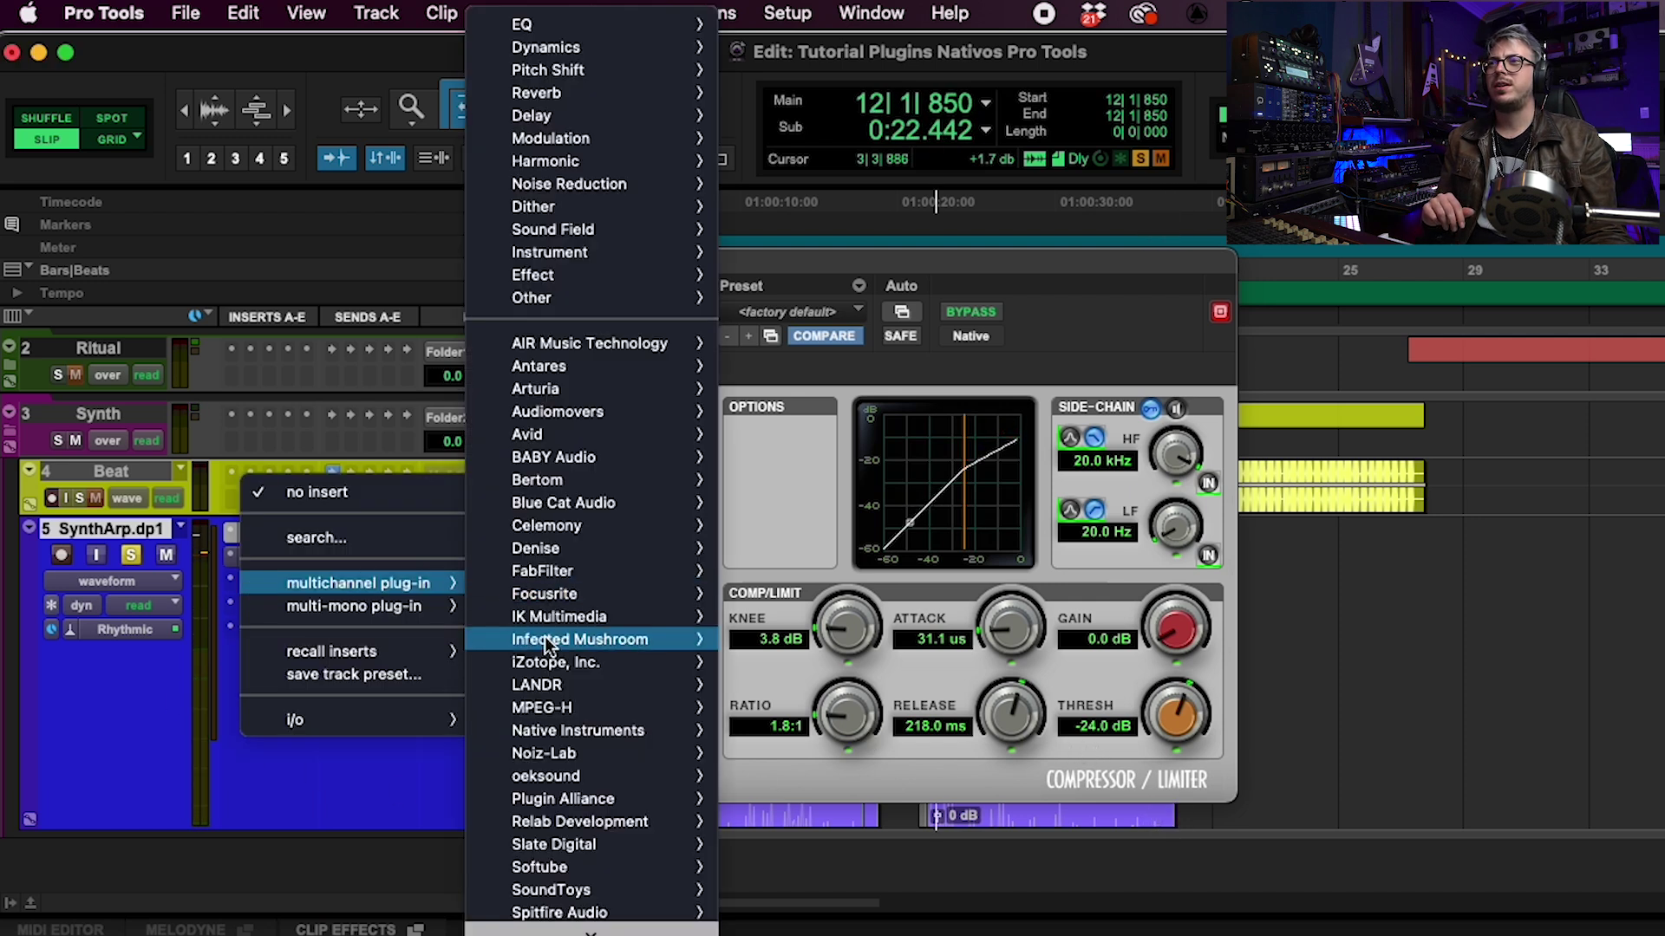
pyautogui.moveTo(599, 434)
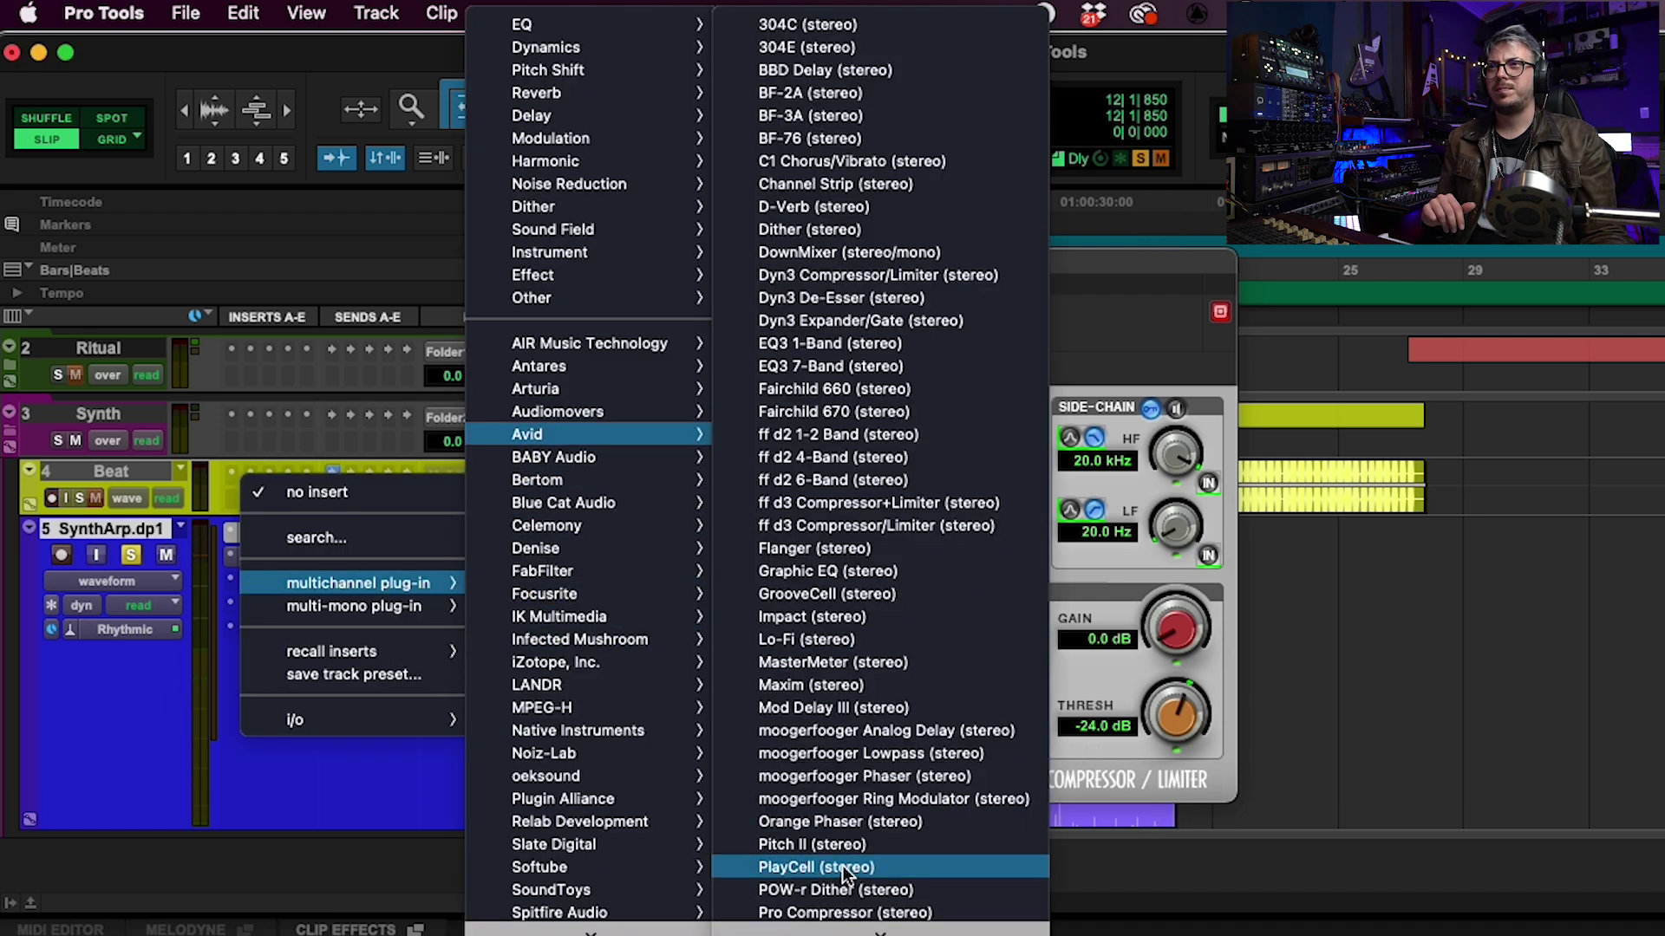
pyautogui.scroll(-3, 883, 415)
pyautogui.click(882, 417)
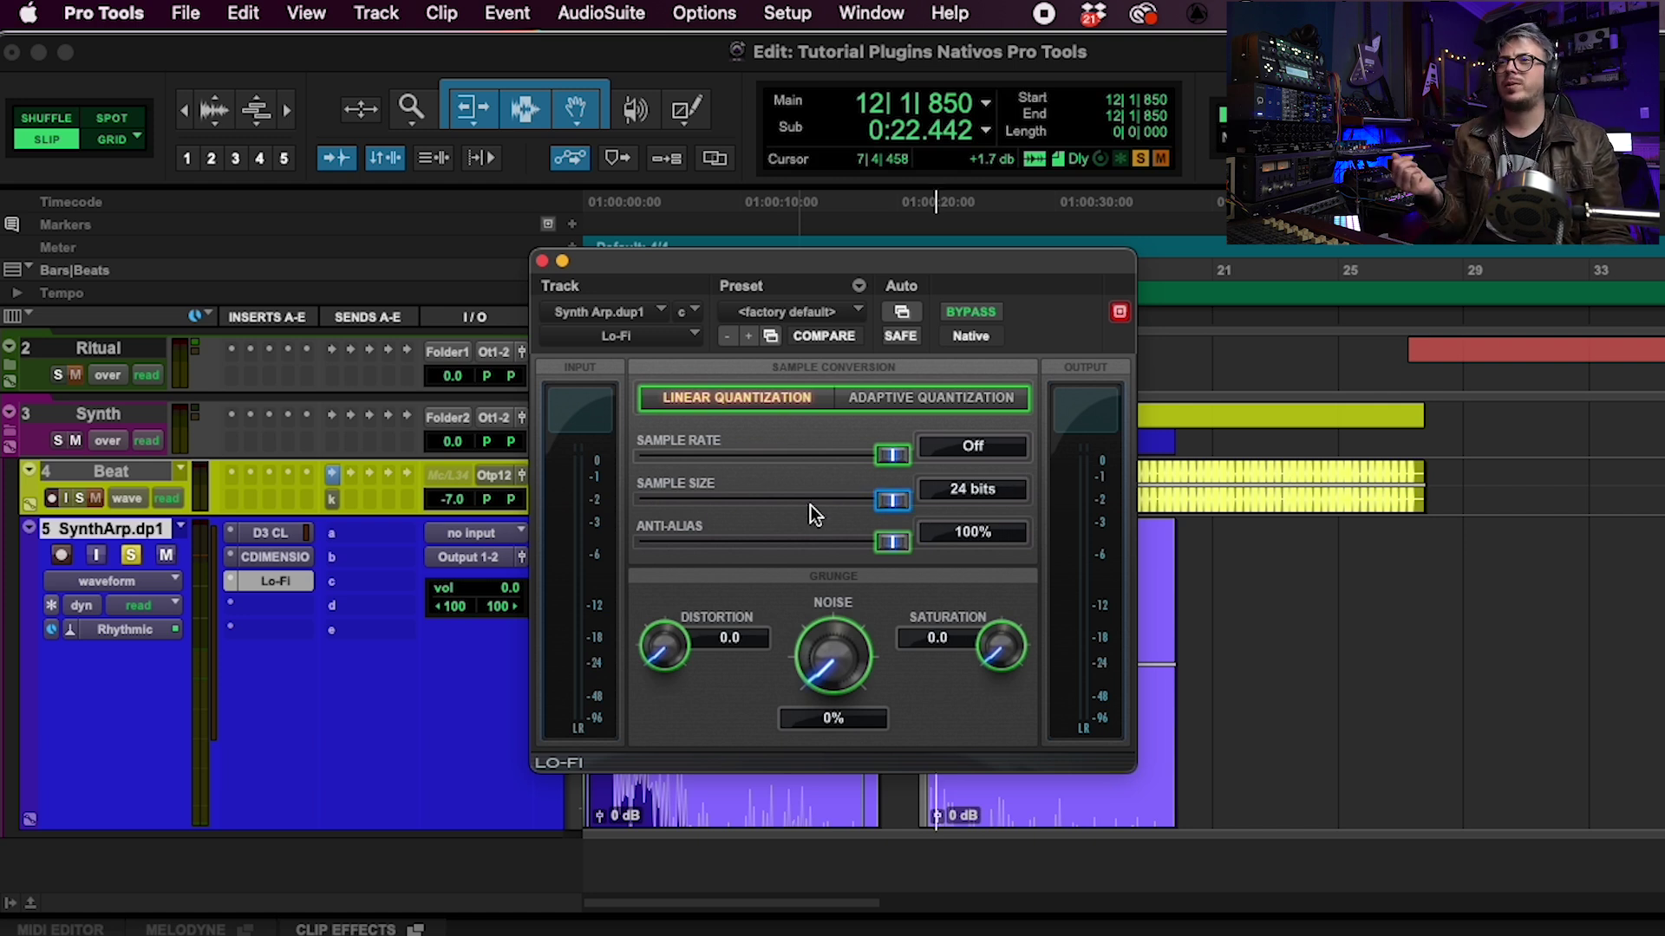
# Try 15-bit size, lower sample rates and 56% anti-alias, then reset to 24-bit, Off, 100%
pyautogui.moveTo(893, 500); pyautogui.dragTo(804, 501)
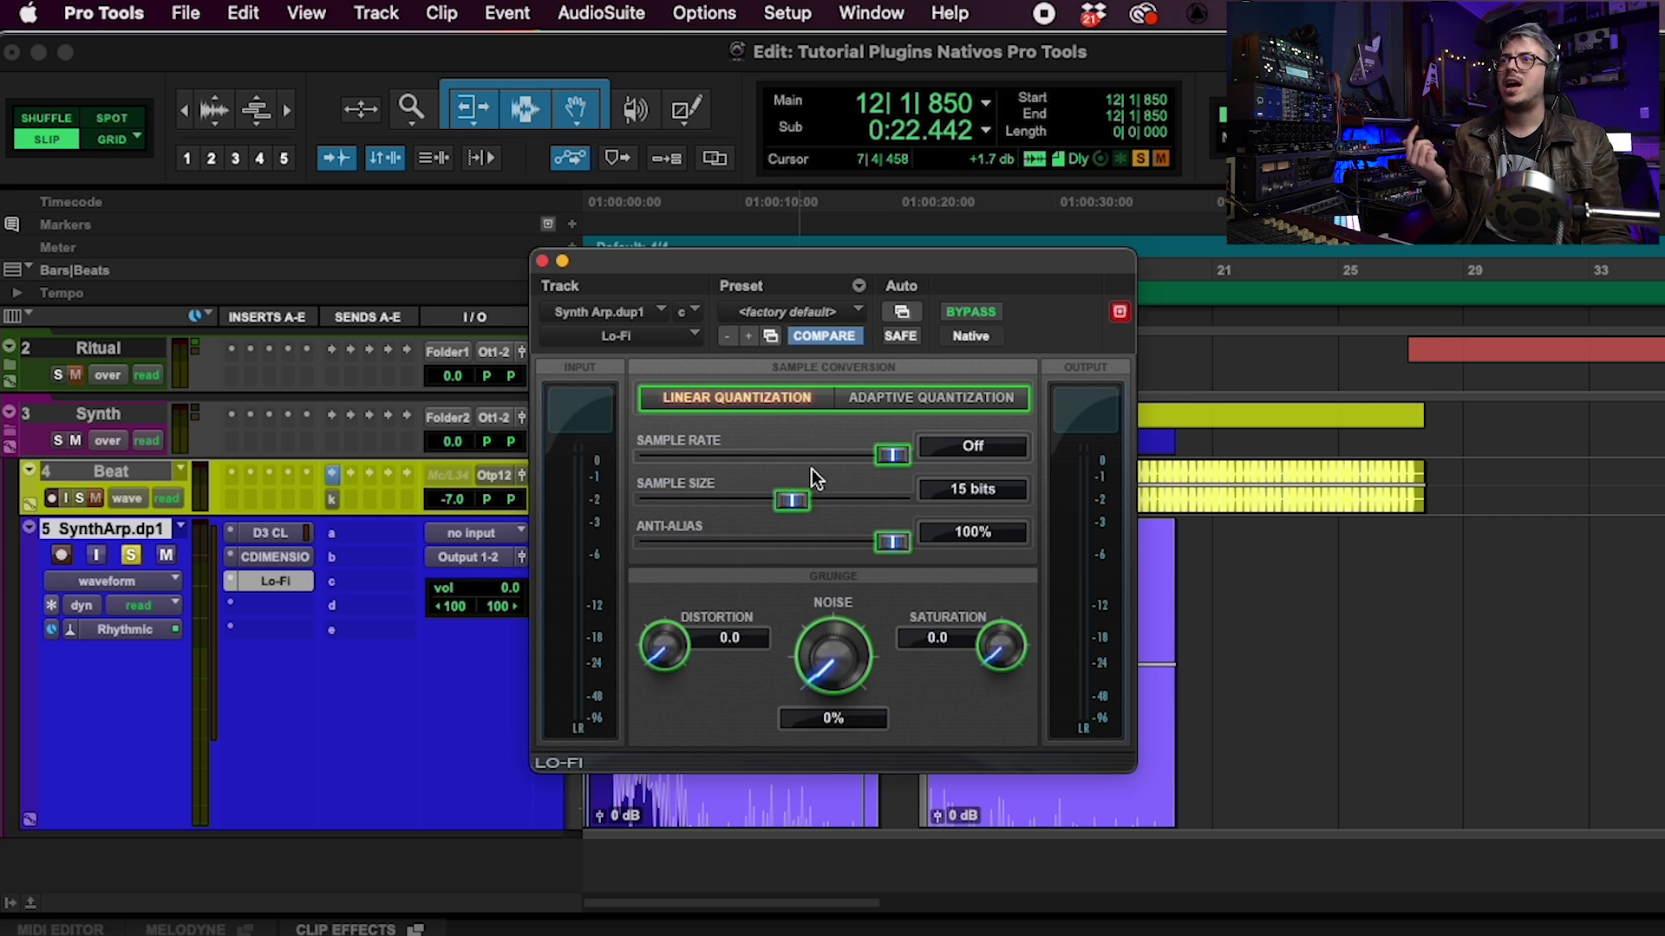
pyautogui.moveTo(783, 503); pyautogui.dragTo(970, 501)
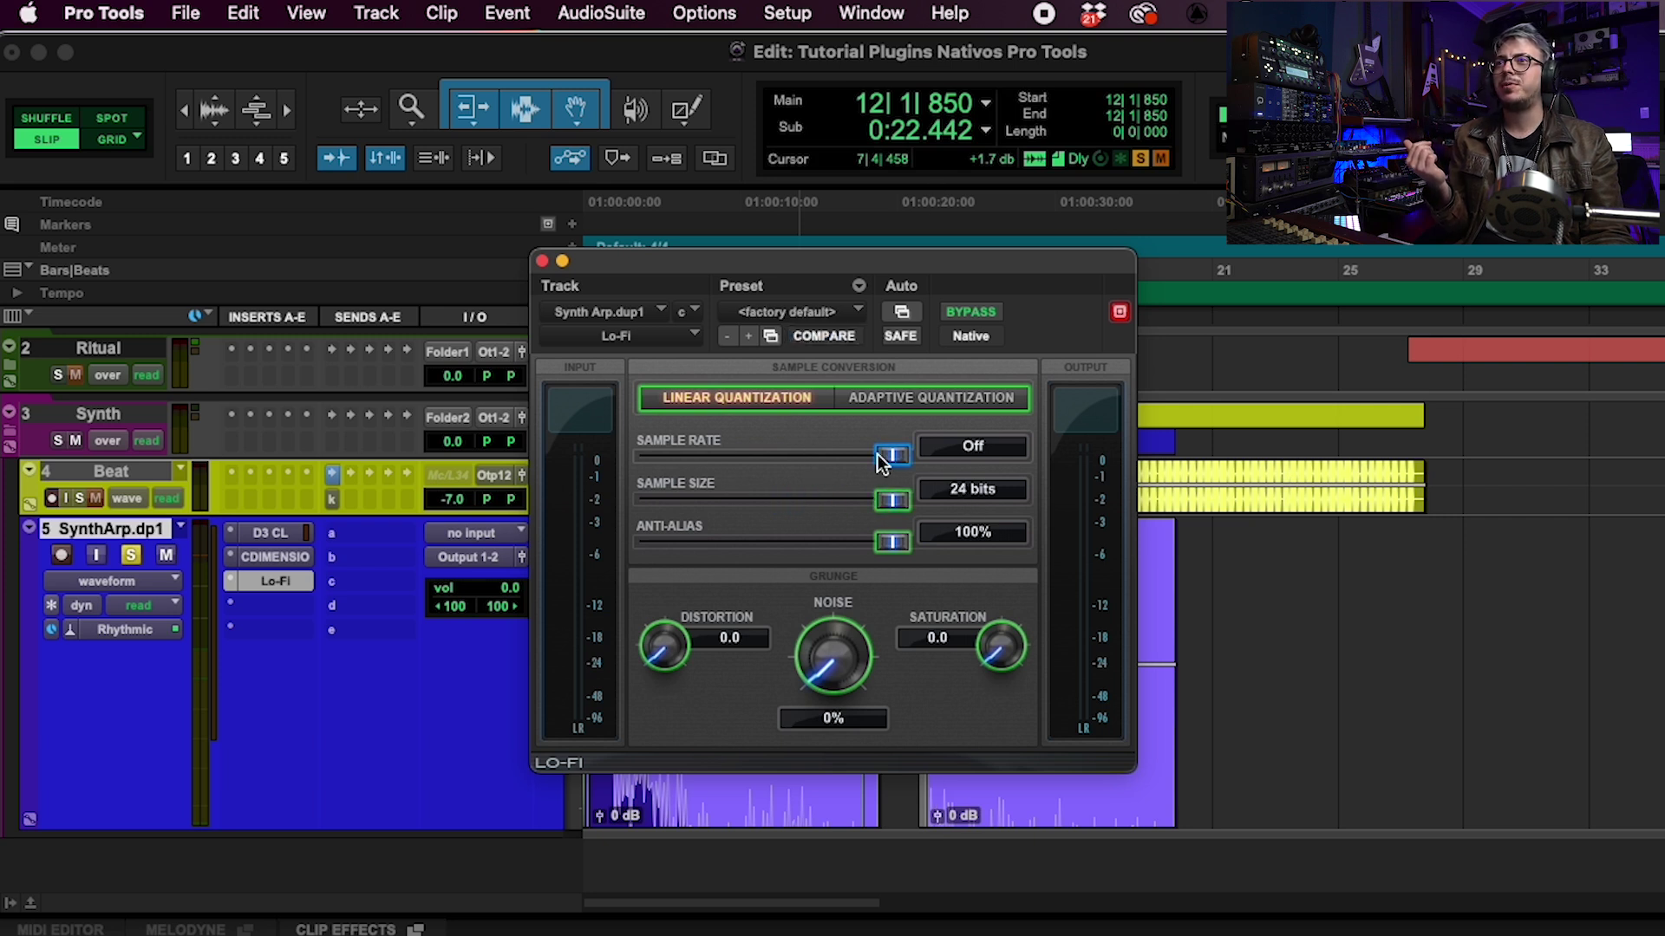
pyautogui.moveTo(878, 454); pyautogui.dragTo(761, 463)
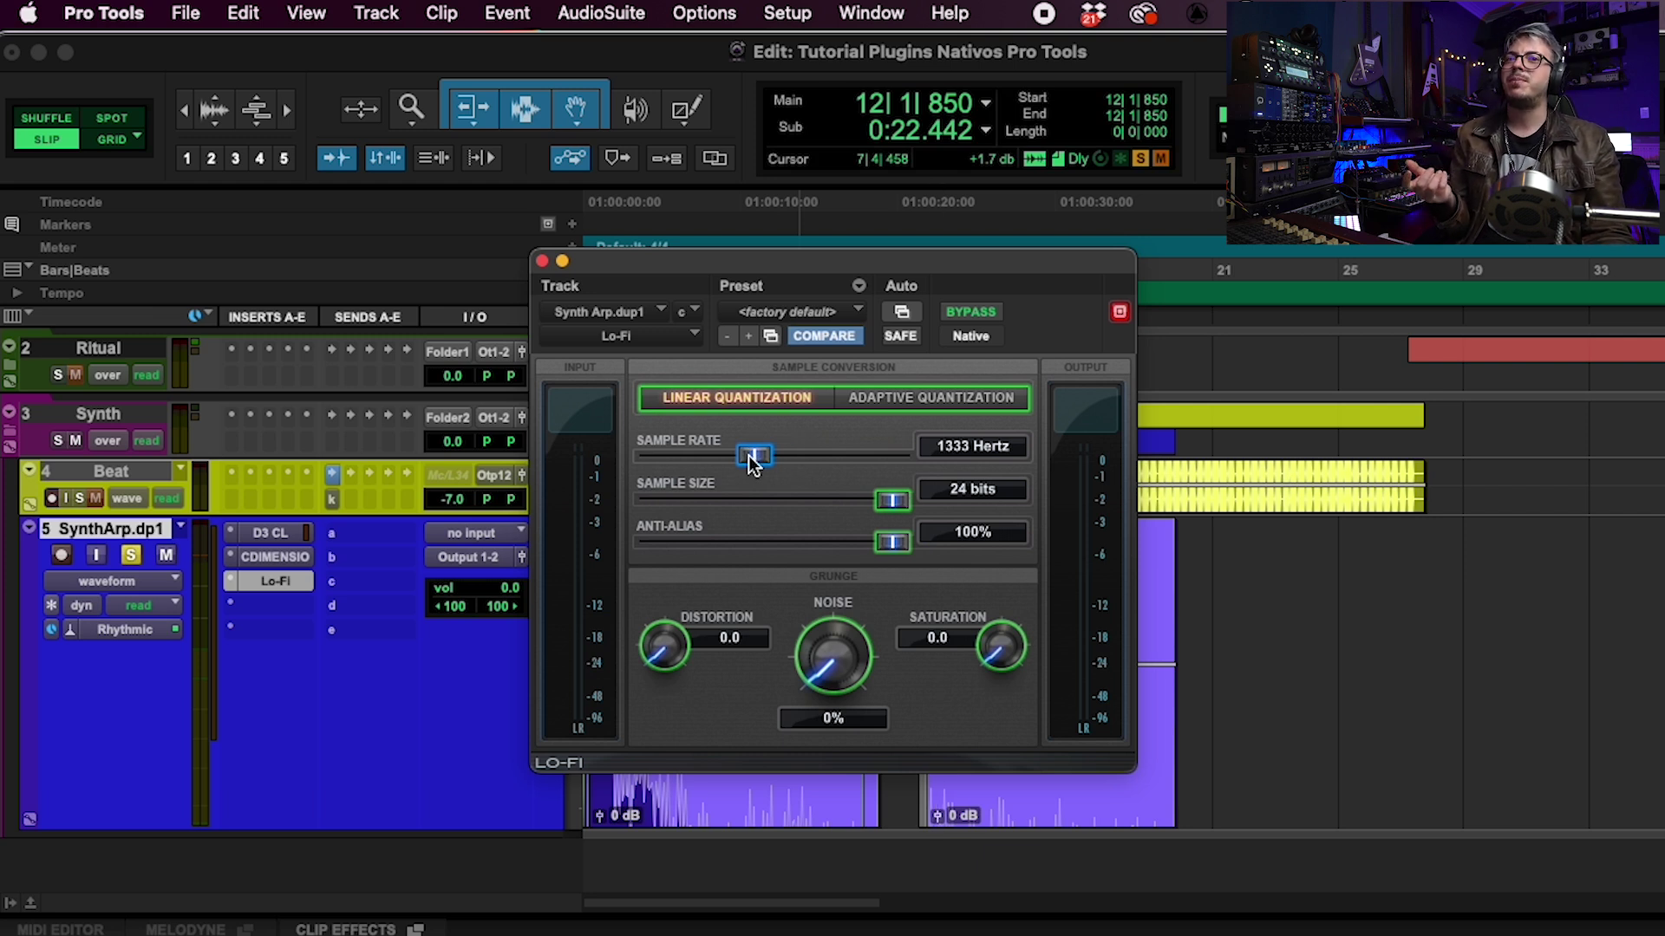
pyautogui.keyDown('alt'); pyautogui.click(748, 455); pyautogui.keyUp('alt')
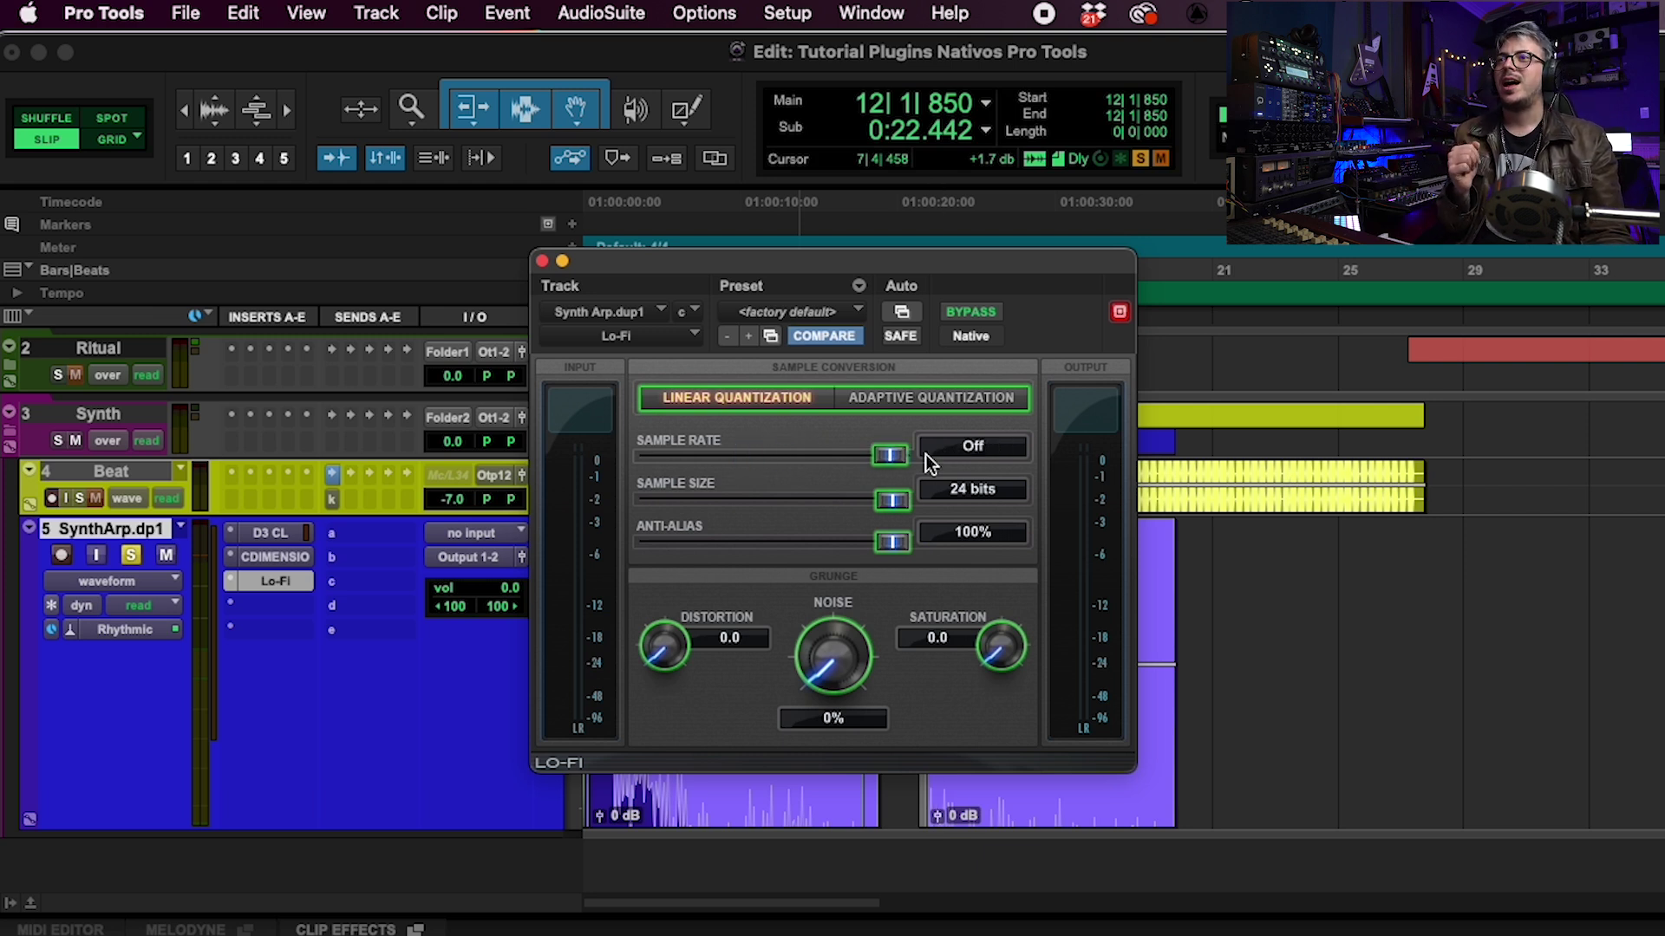
pyautogui.moveTo(888, 541); pyautogui.dragTo(923, 538)
pyautogui.moveTo(824, 553); pyautogui.dragTo(781, 555)
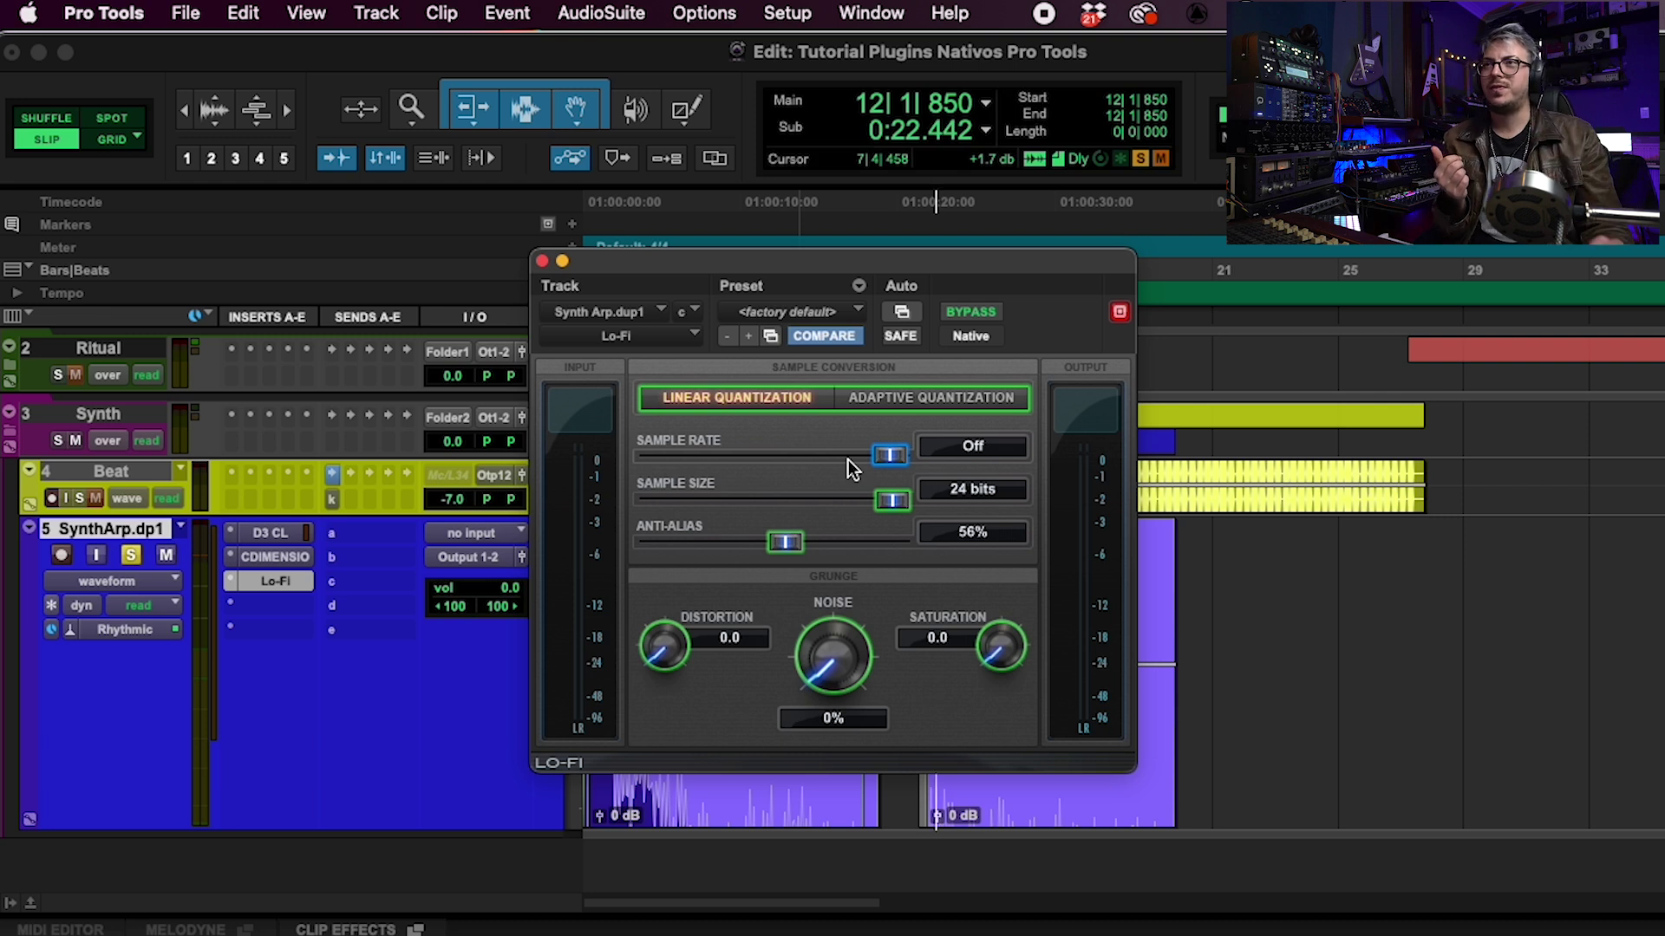
pyautogui.moveTo(887, 461); pyautogui.dragTo(845, 471)
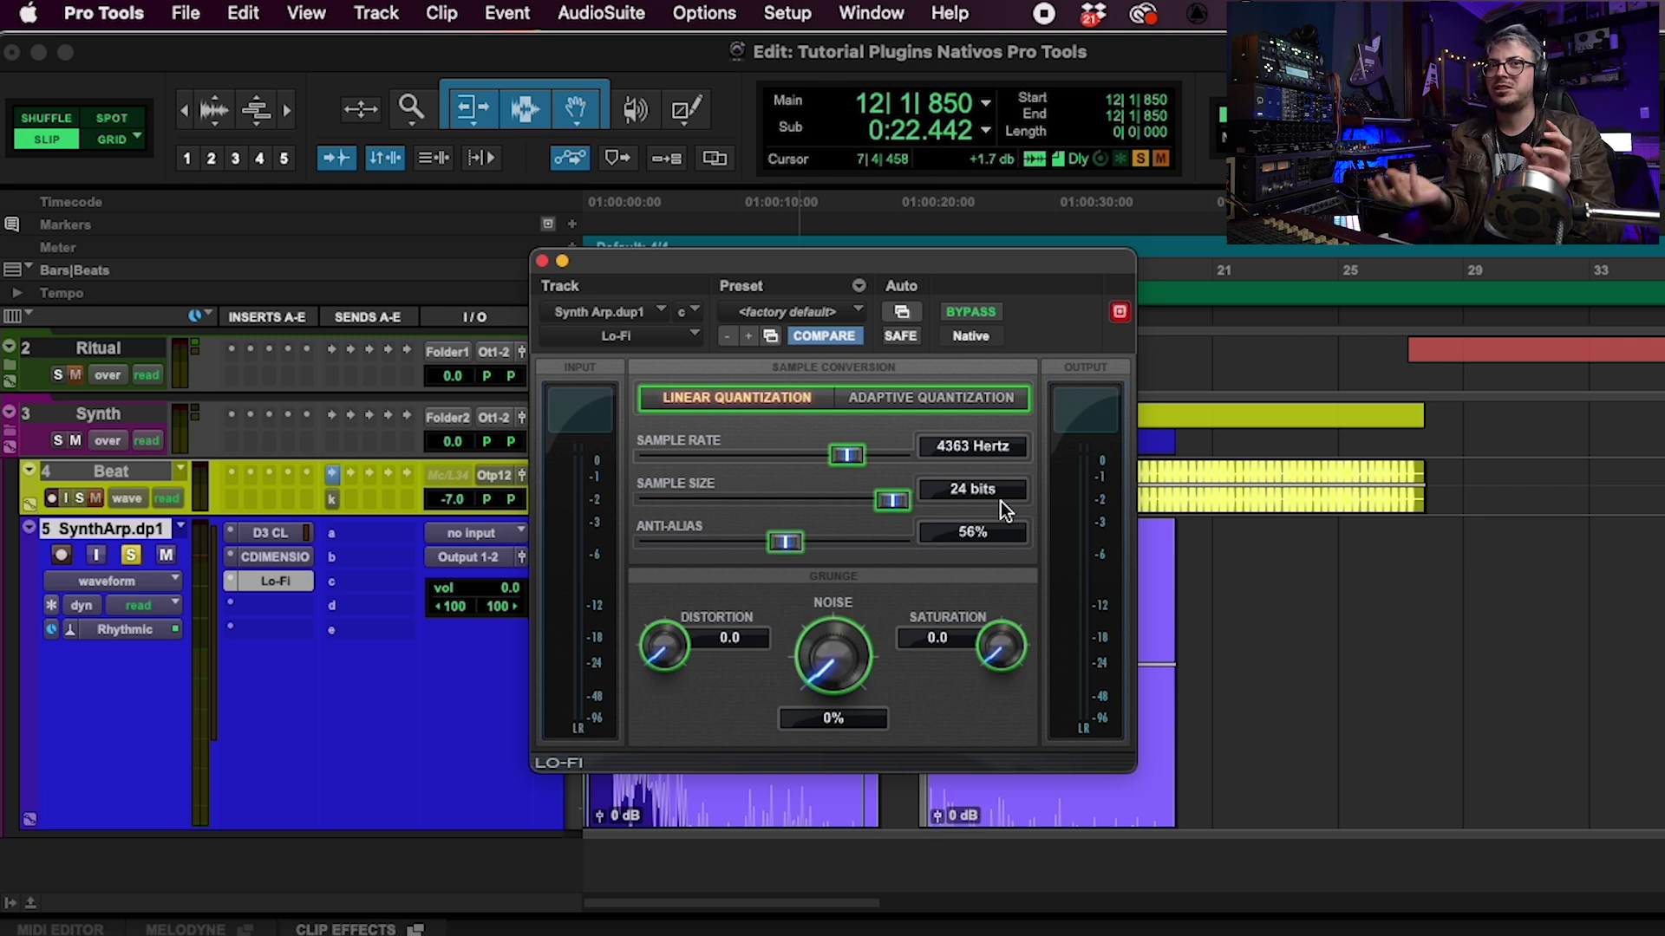
pyautogui.keyDown('alt'); pyautogui.click(856, 458); pyautogui.keyUp('alt')
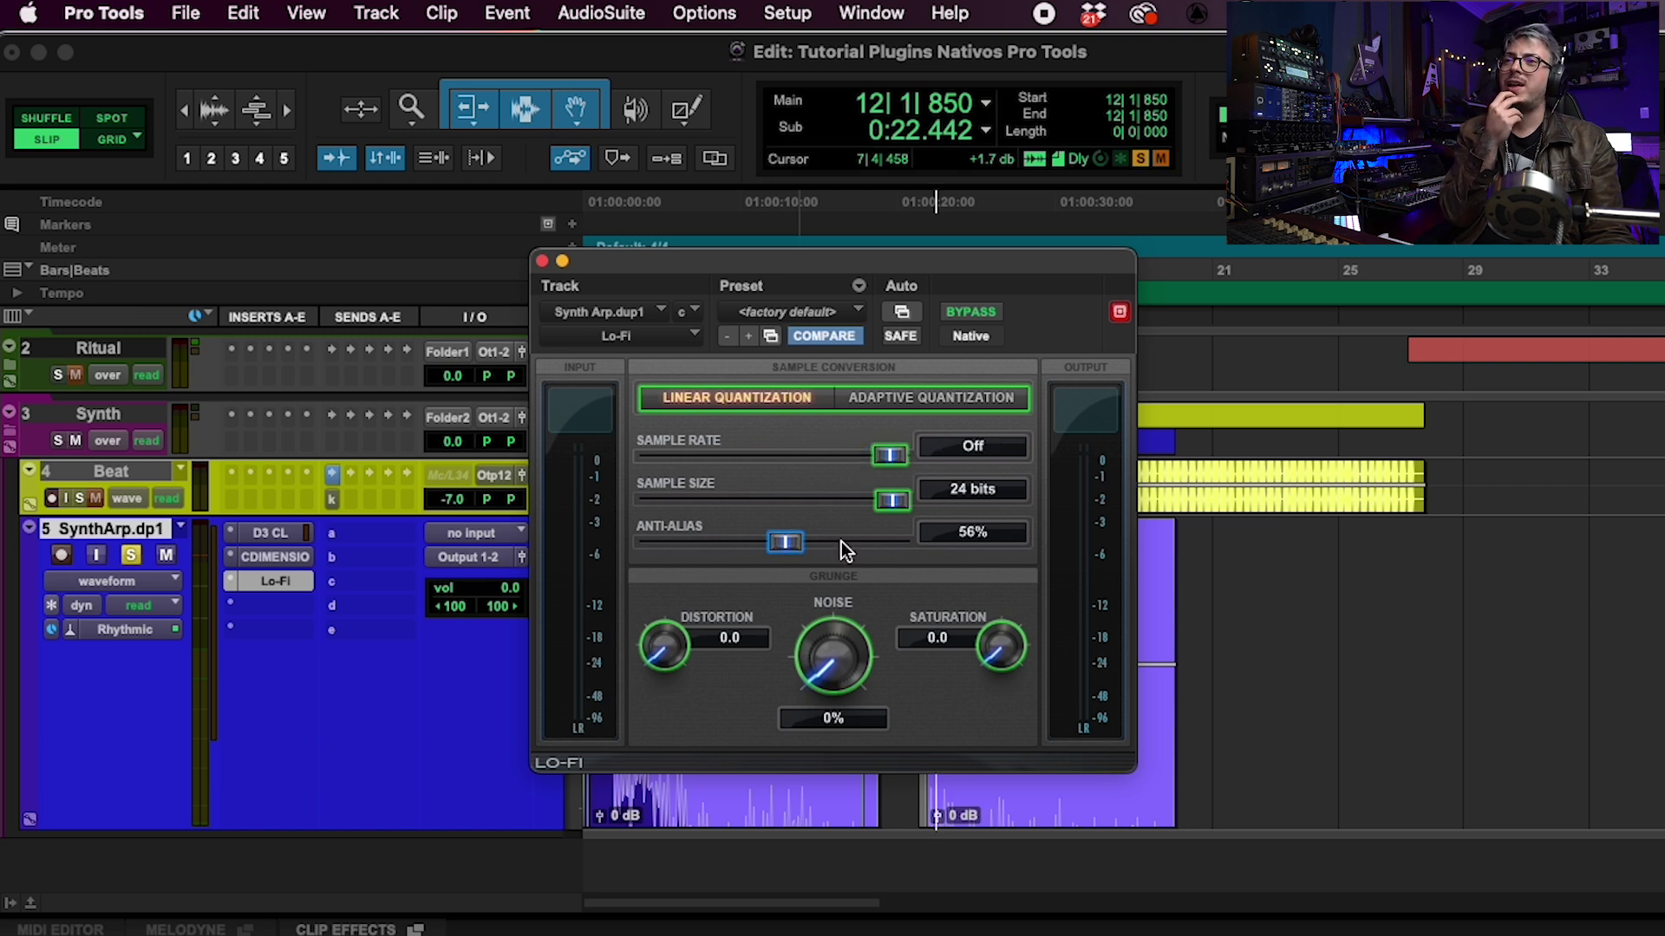
pyautogui.keyDown('alt'); pyautogui.click(939, 543); pyautogui.keyUp('alt')
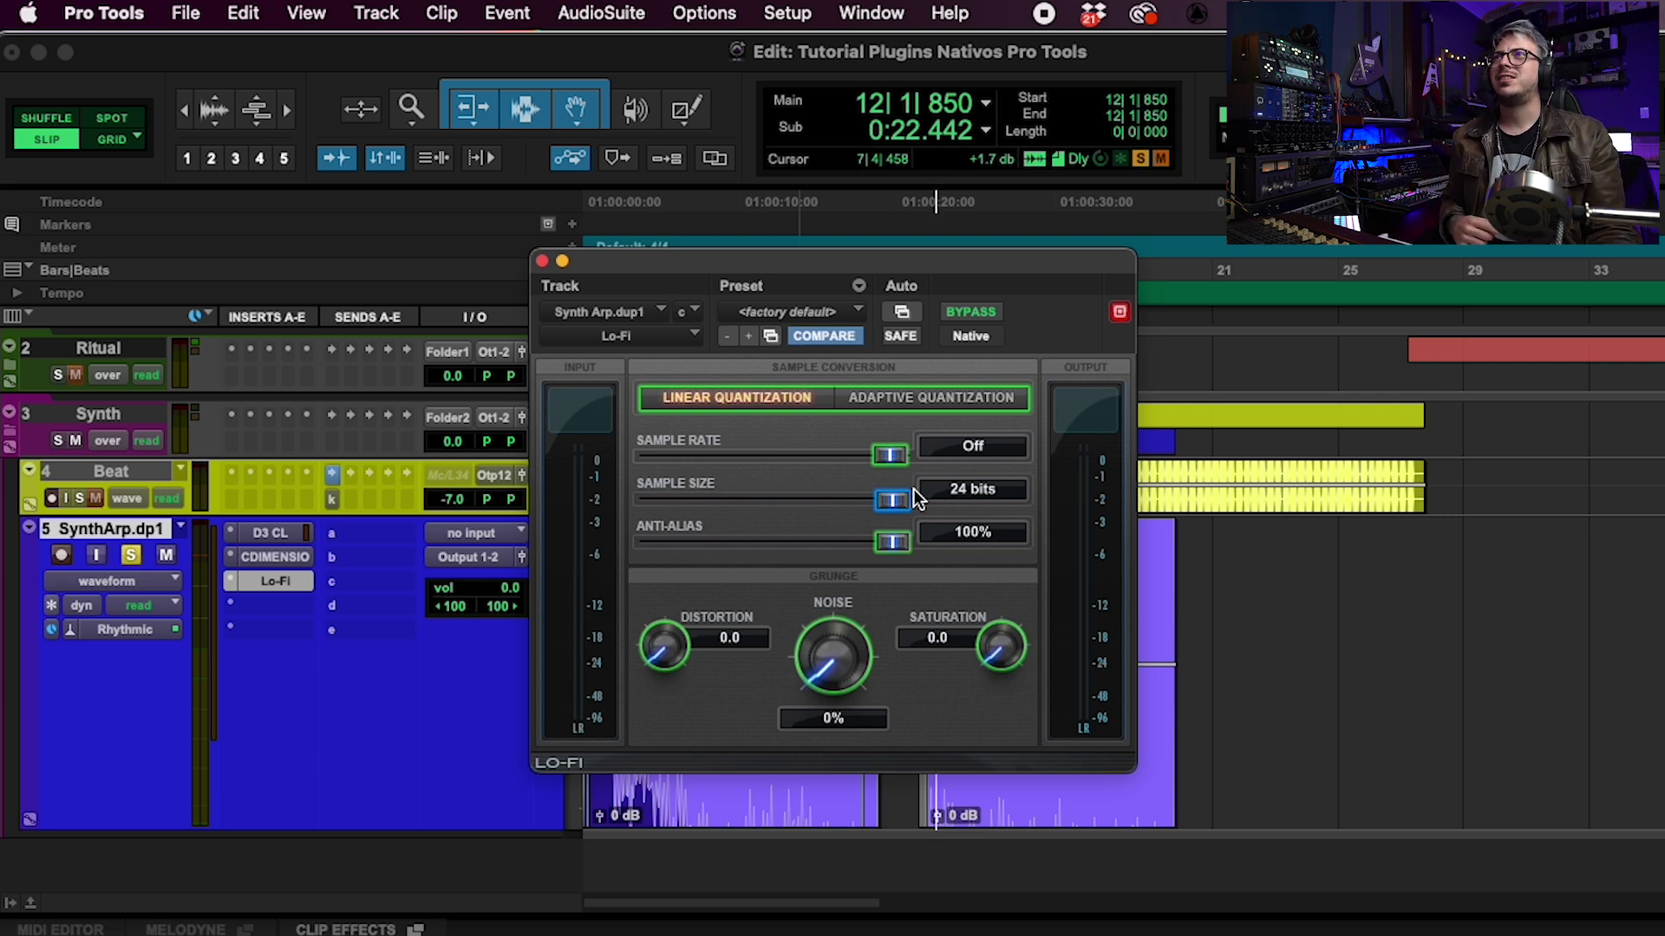
# While playing, crush Lo-Fi to 4 bits with 0.4 saturation, 0.1 distortion and 21% noise
pyautogui.press('space')
pyautogui.moveTo(893, 500); pyautogui.dragTo(684, 497)
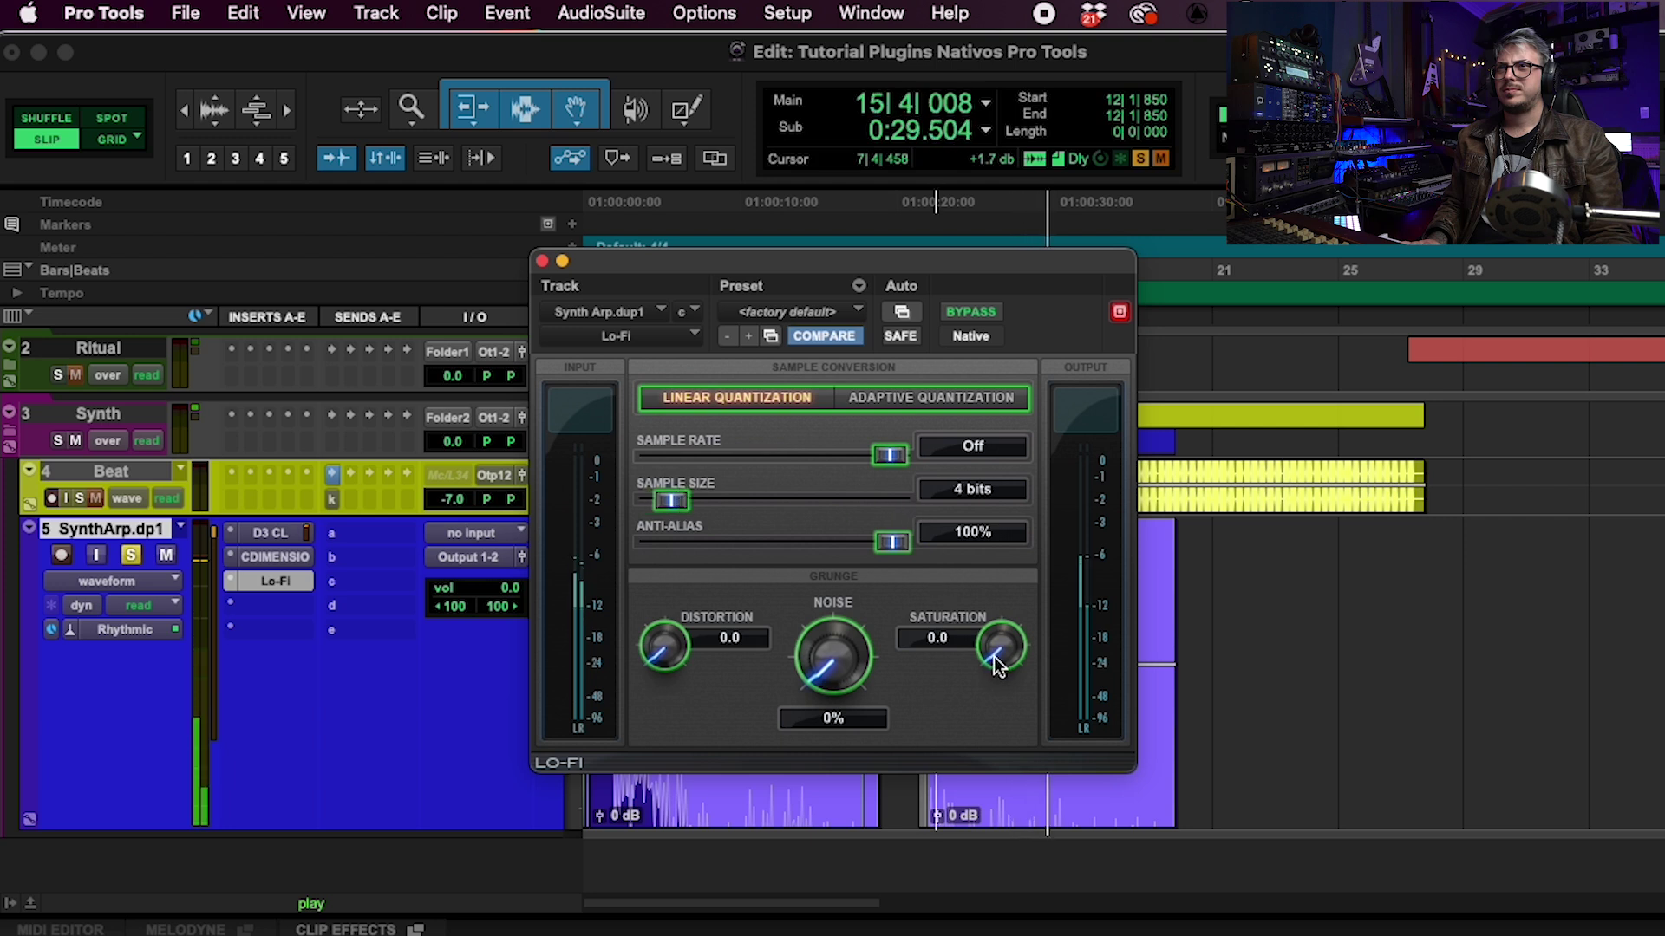
pyautogui.moveTo(997, 661); pyautogui.dragTo(988, 638)
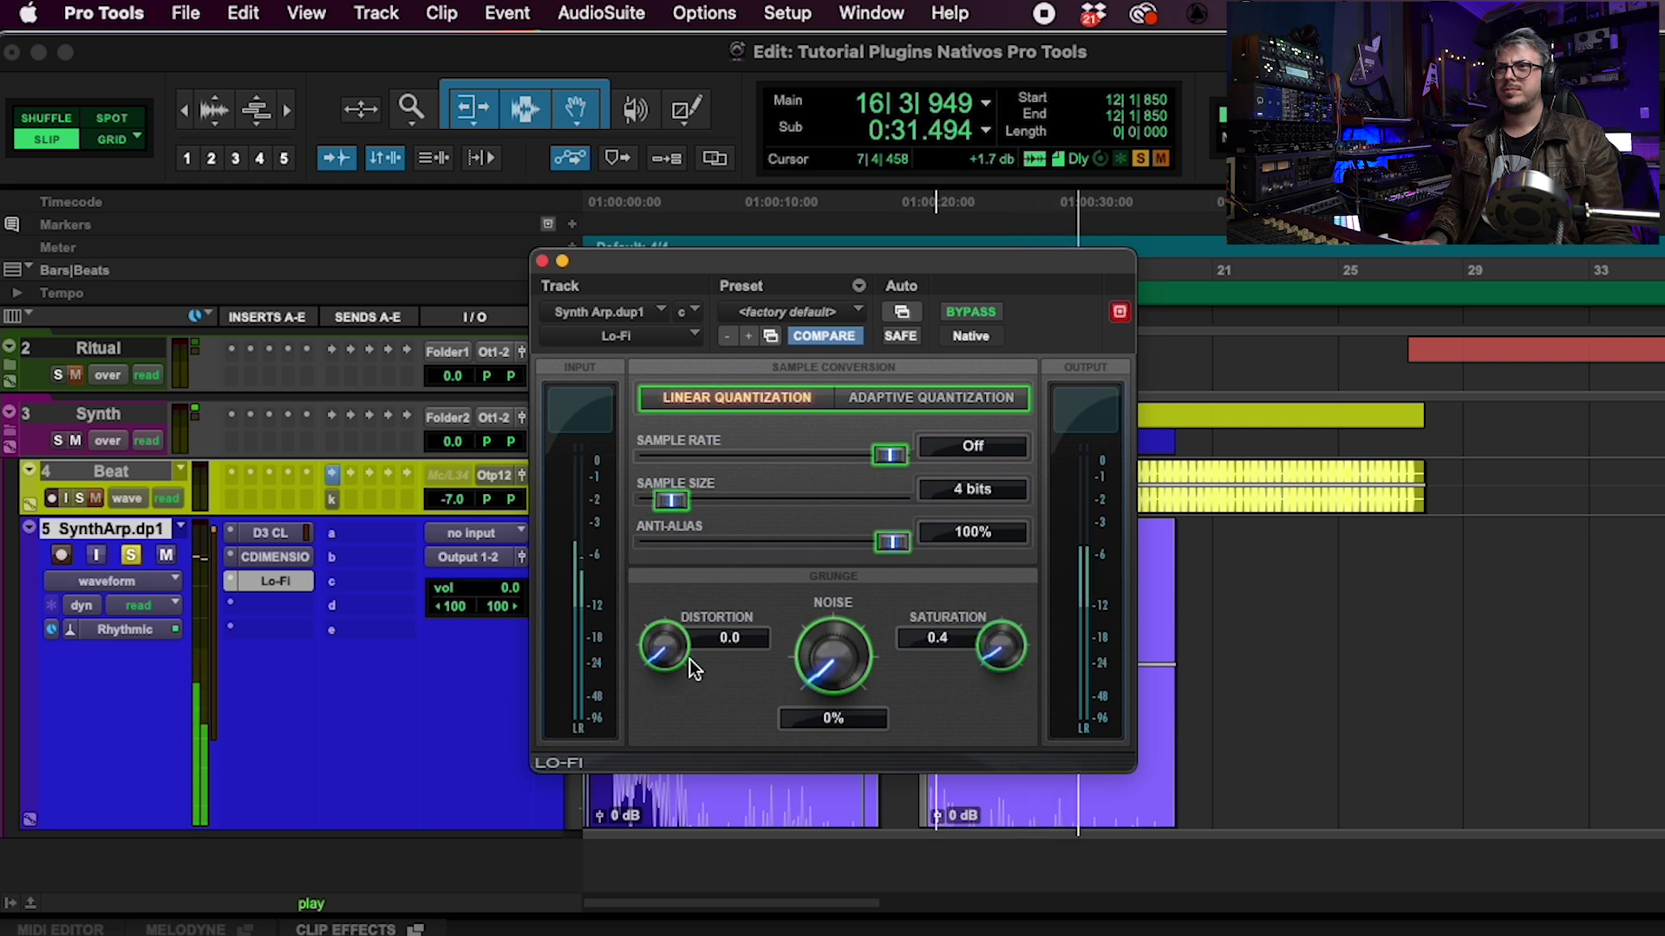
pyautogui.moveTo(677, 659); pyautogui.dragTo(662, 654)
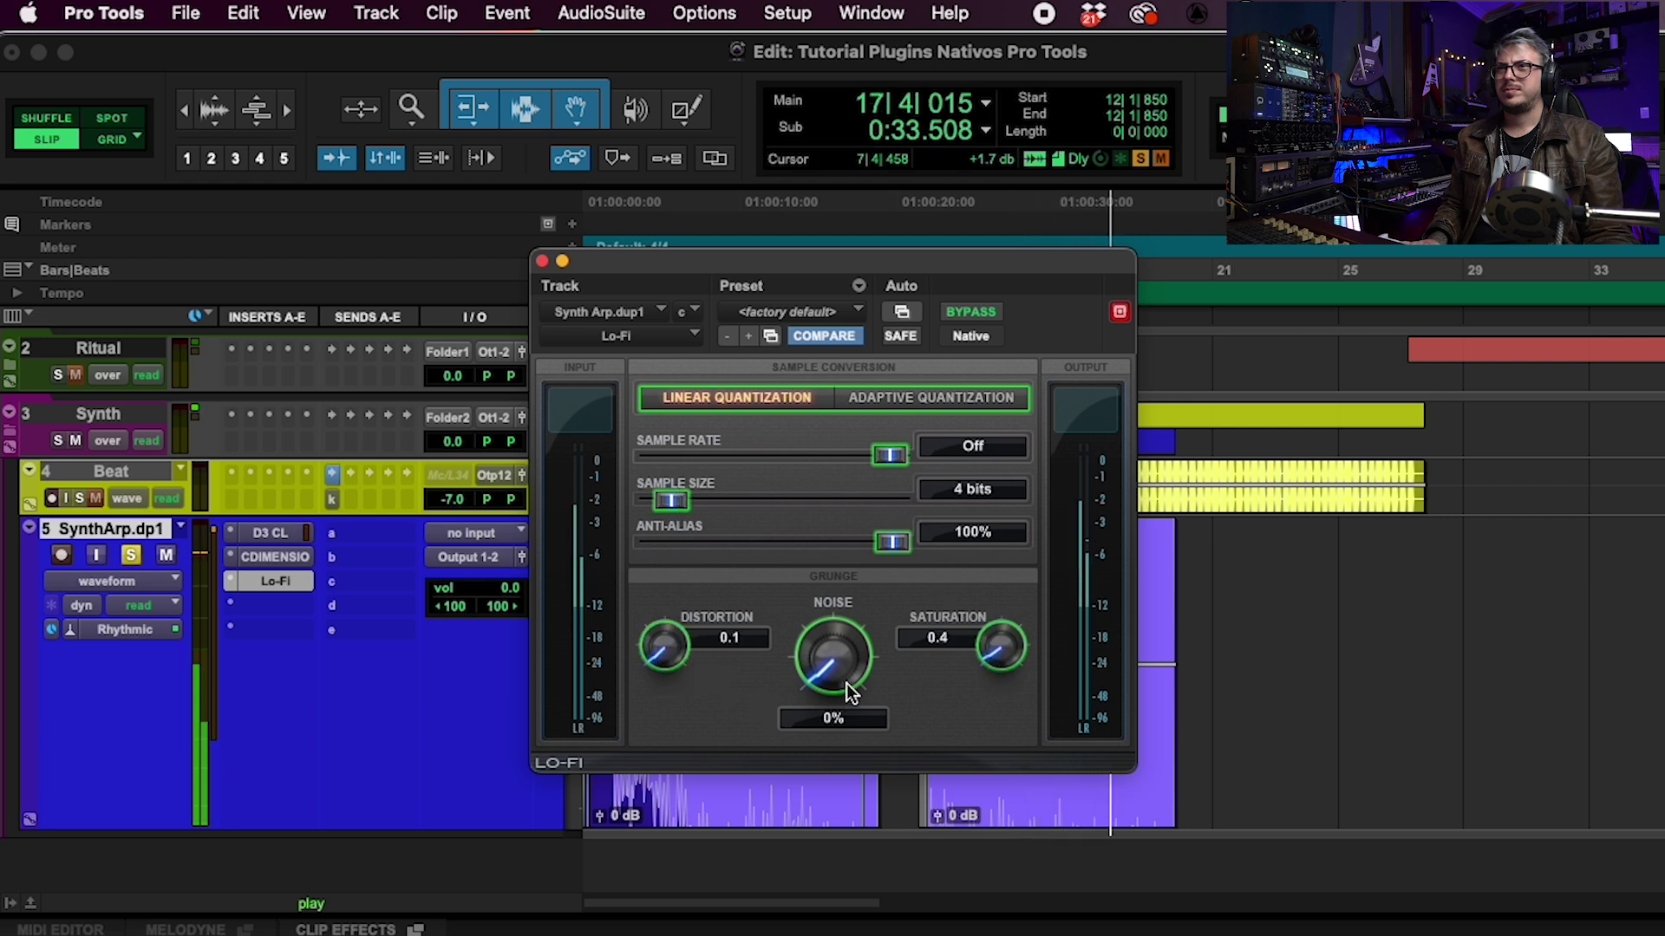
pyautogui.moveTo(846, 684); pyautogui.dragTo(843, 646)
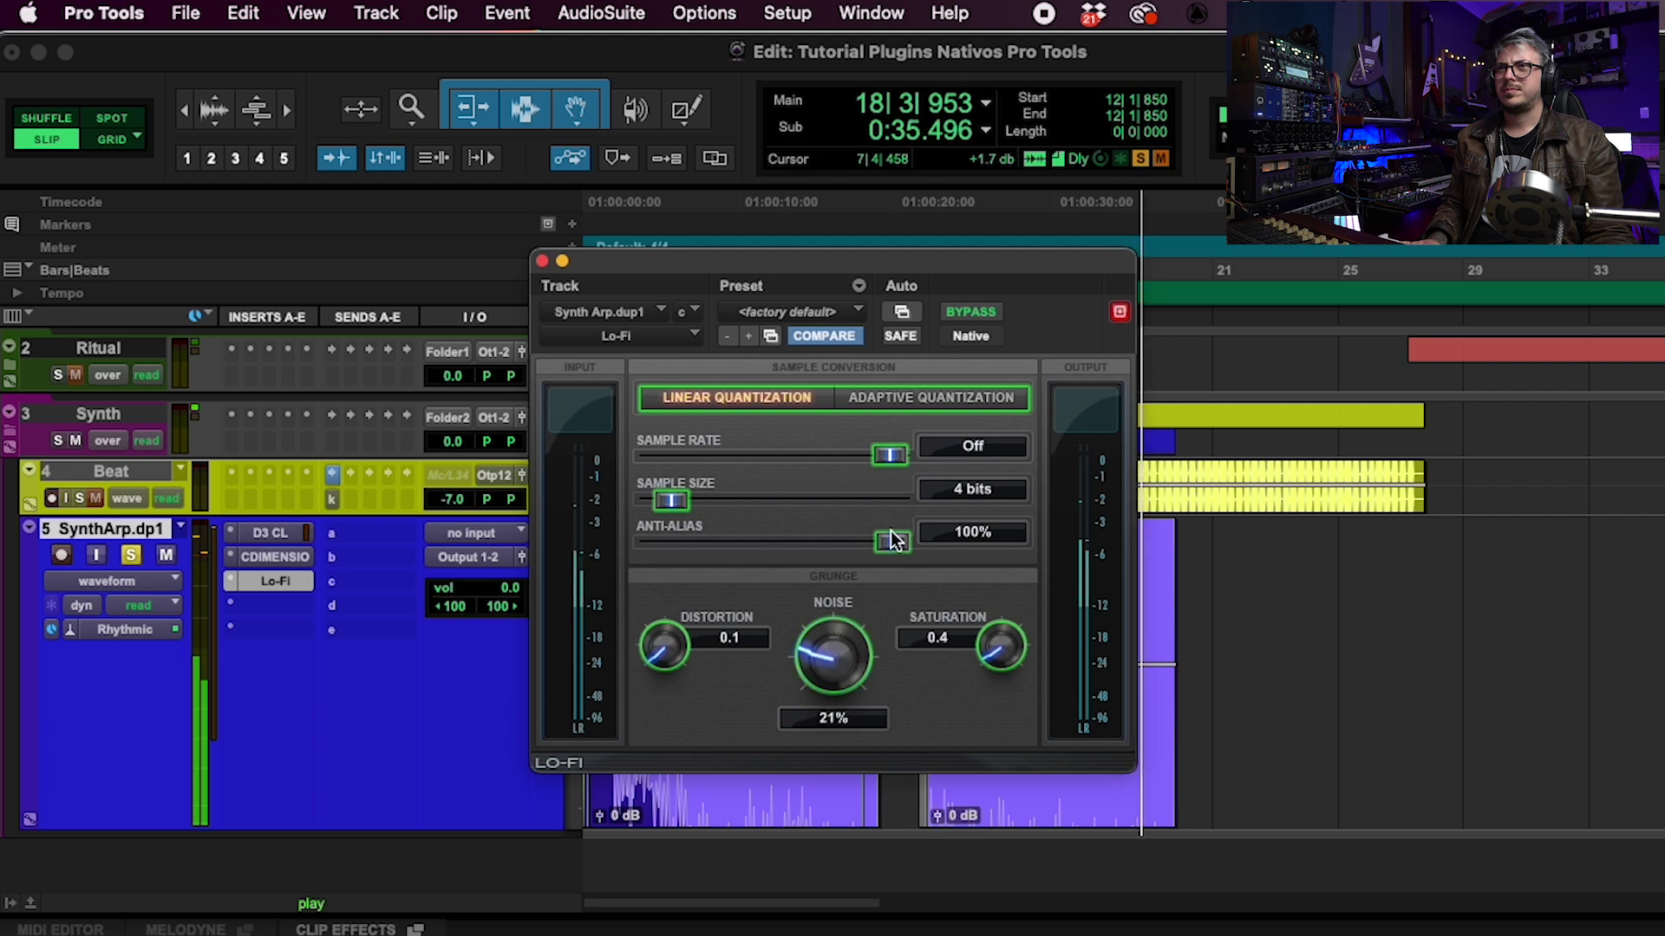
# Toggle the Lo-Fi bypass to compare, leaving it bypassed with playback running
pyautogui.click(966, 315)
pyautogui.press('space')
pyautogui.press('space')
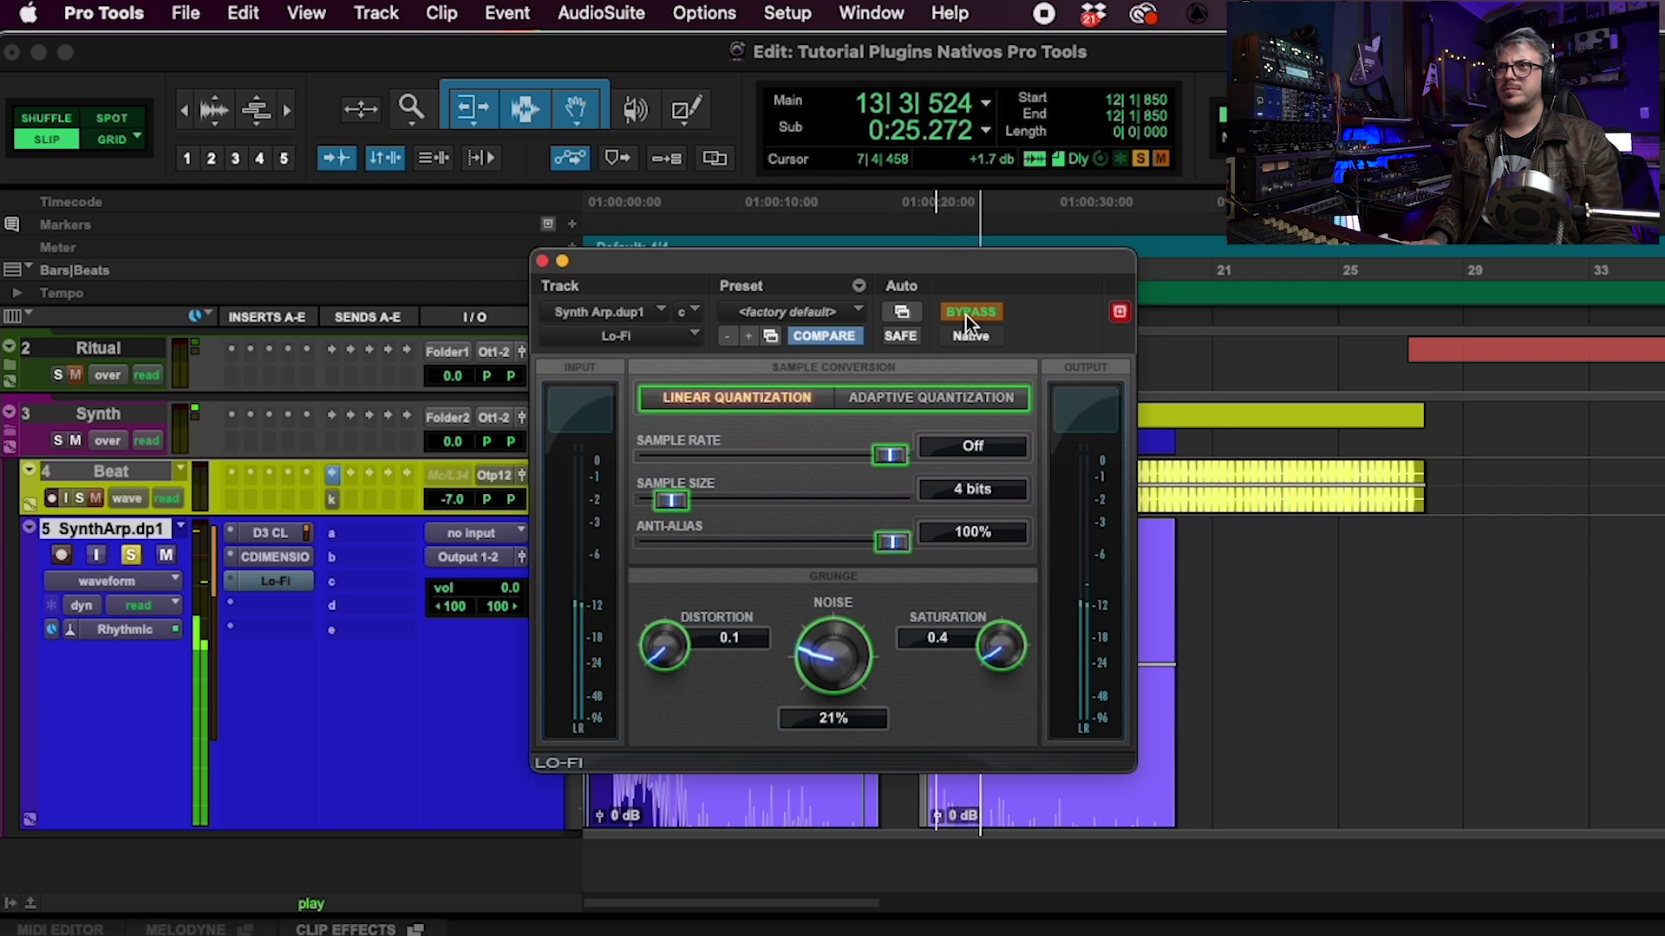
pyautogui.click(966, 315)
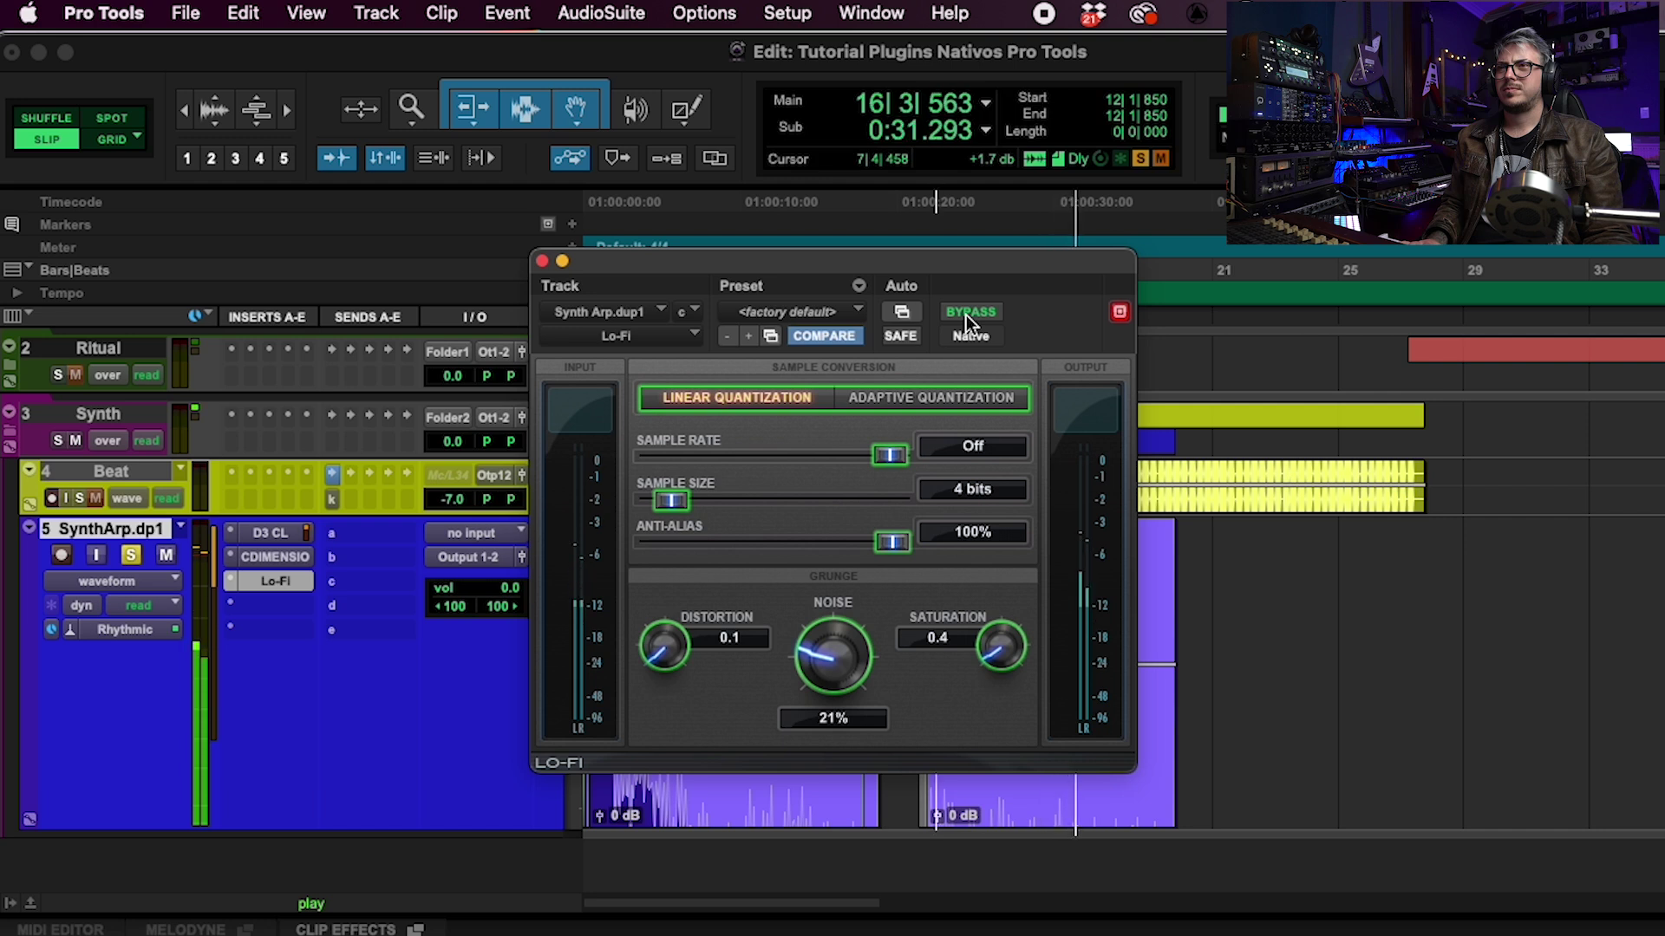
pyautogui.click(966, 315)
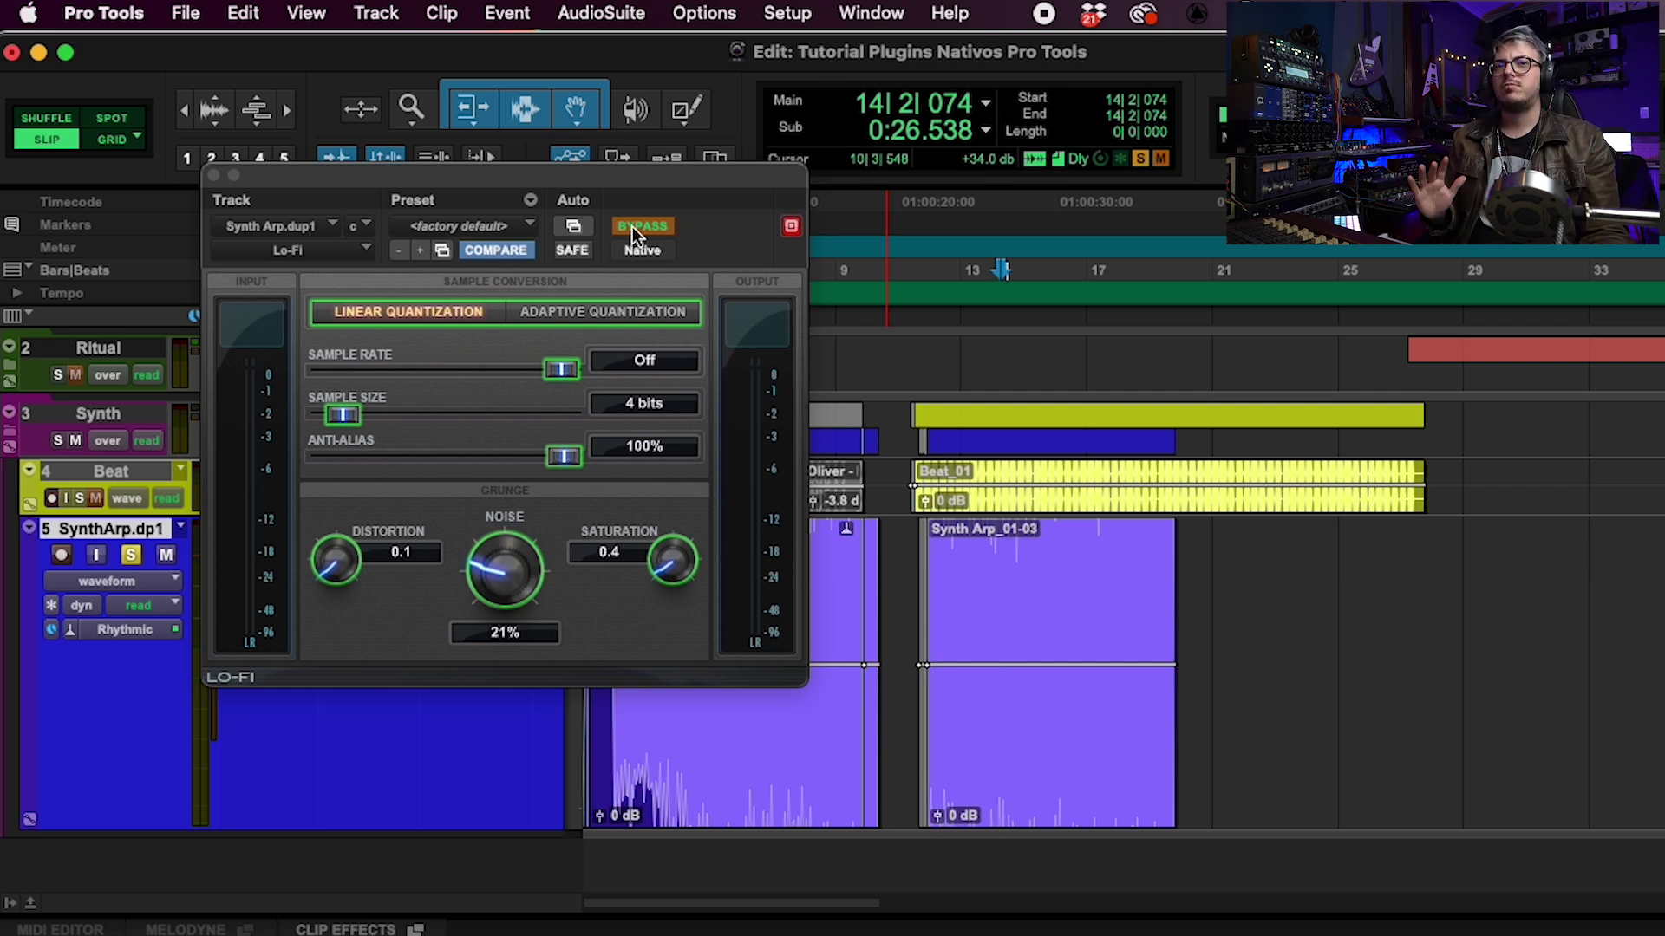
pyautogui.press('space')
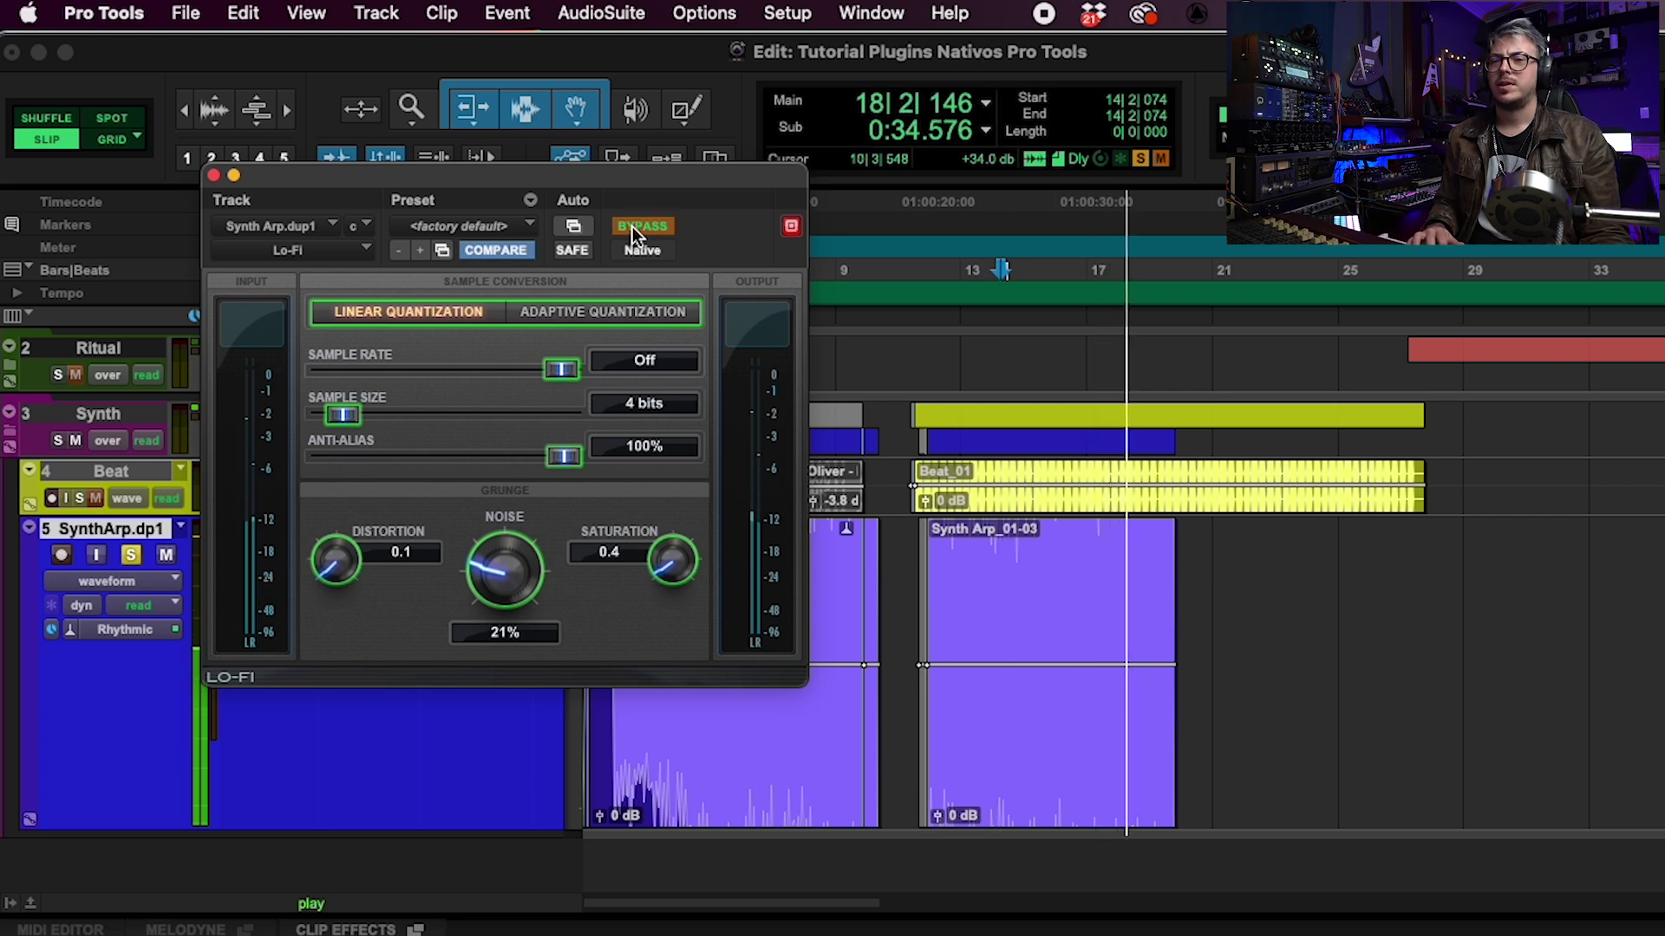
# Stop playback, duplicate SynthArp.dp1 once, and deactivate the original track's Lo-Fi plug-in
pyautogui.press('space')
pyautogui.rightClick(84, 407)
pyautogui.click(250, 839)
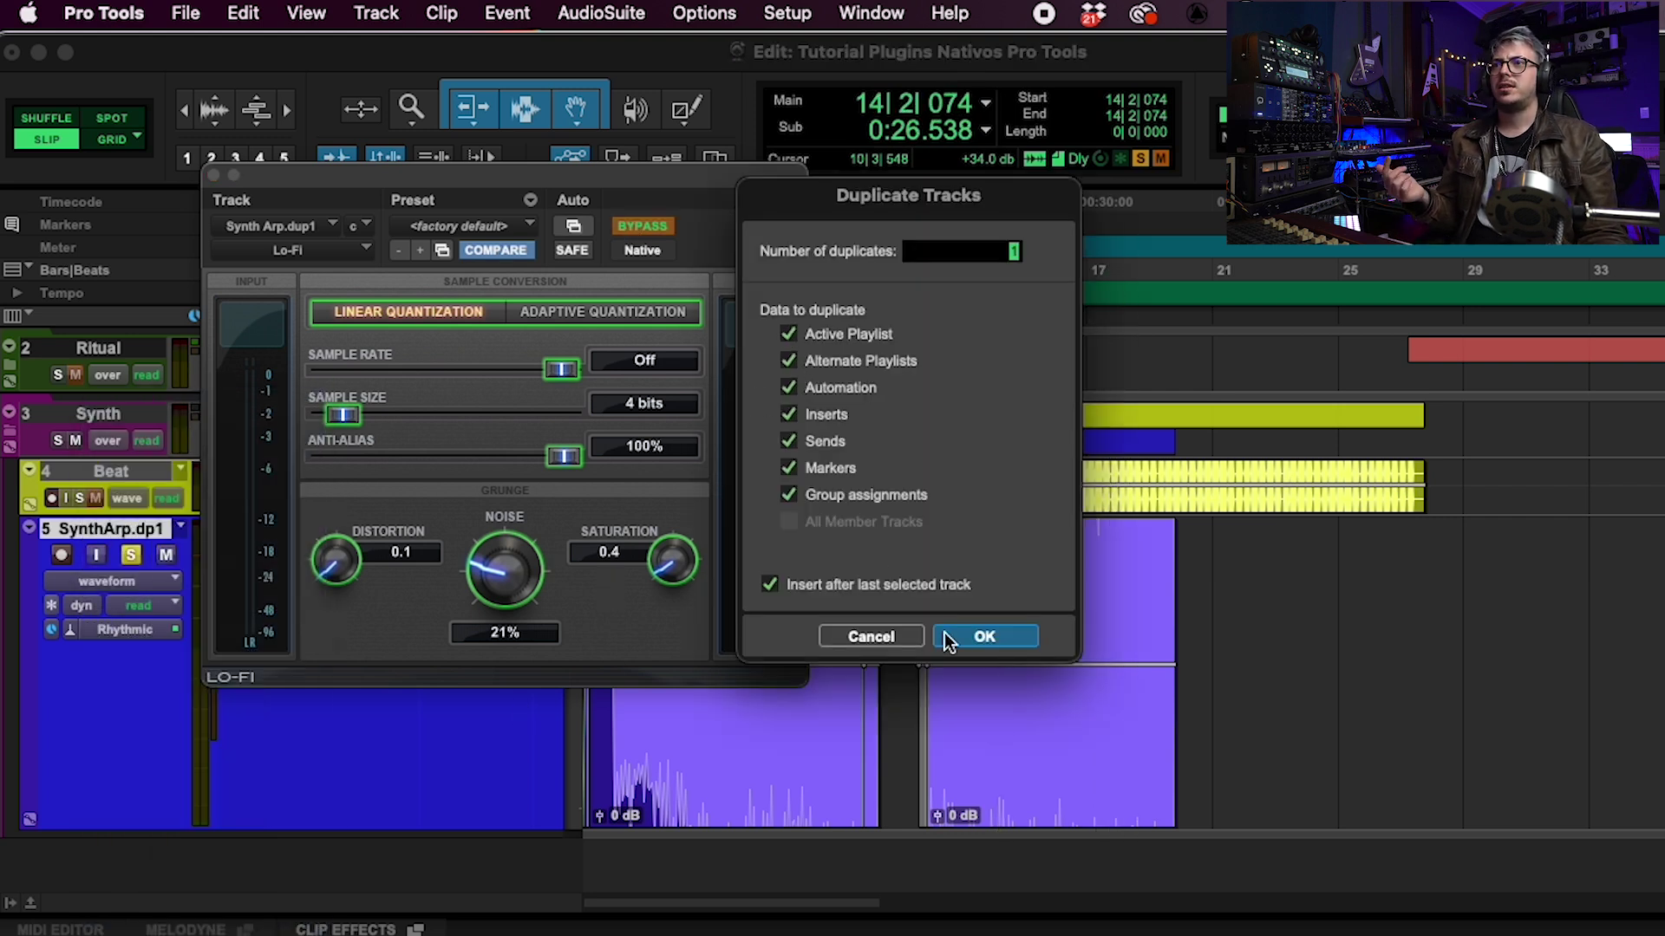
pyautogui.click(974, 635)
pyautogui.keyDown('ctrl'); pyautogui.keyDown('super'); pyautogui.click(262, 500); pyautogui.keyUp('super'); pyautogui.keyUp('ctrl')
# Rename the duplicate track LOFI, show its Lo-Fi plug-in and play it back
pyautogui.scroll(-3, 335, 668)
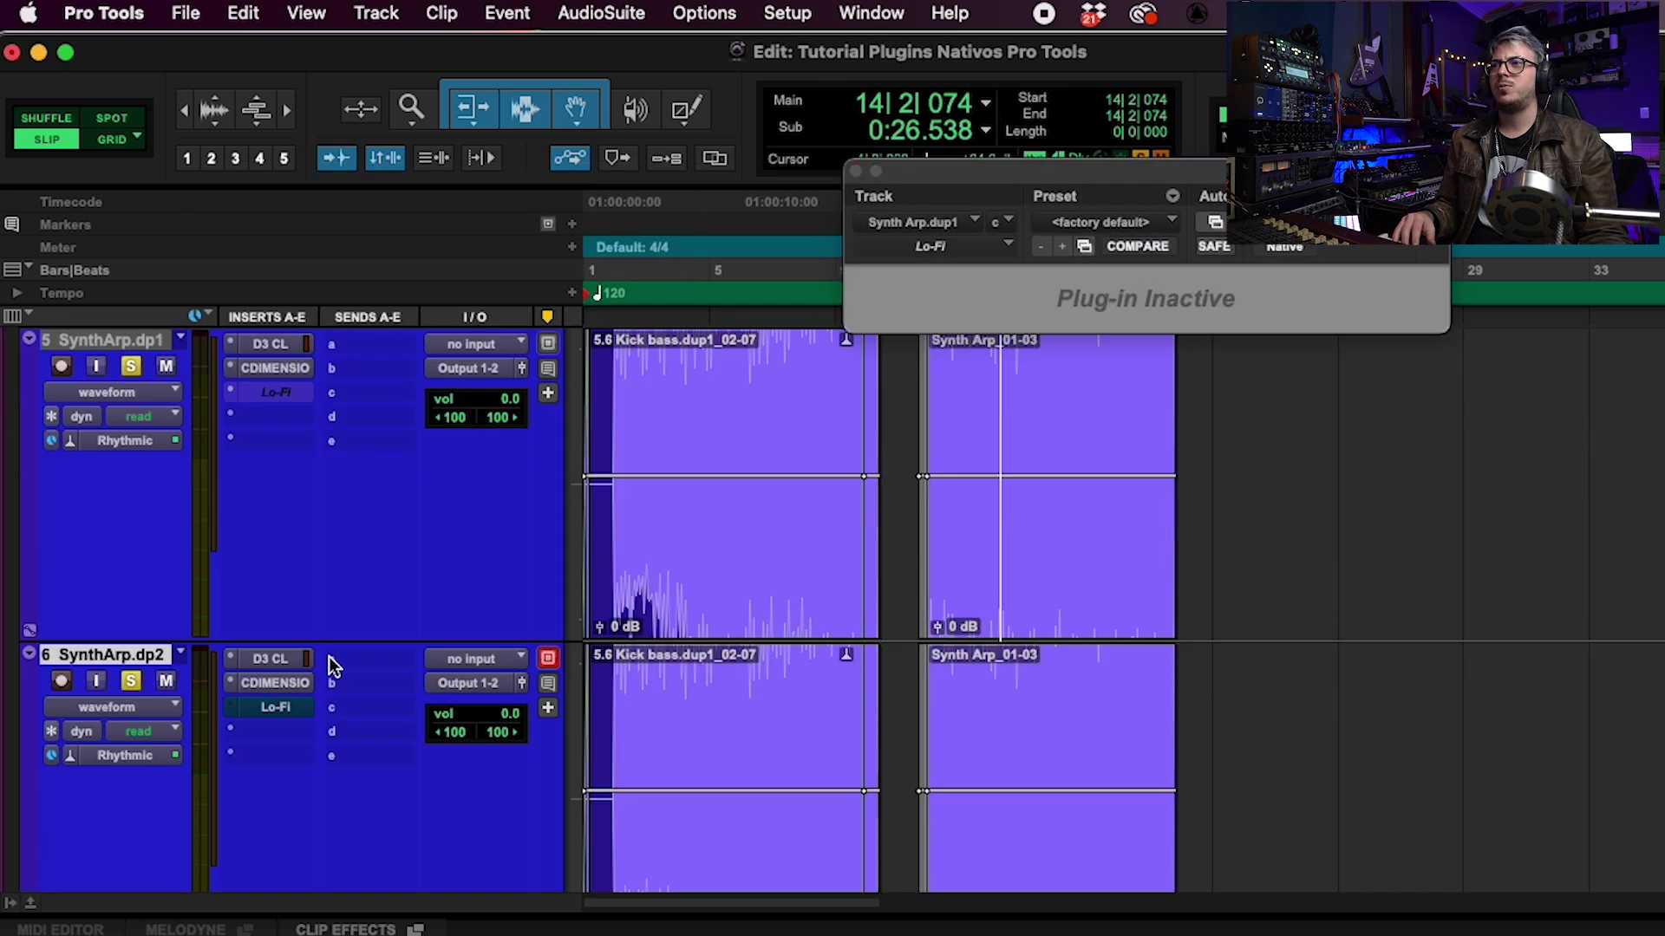
pyautogui.doubleClick(122, 660)
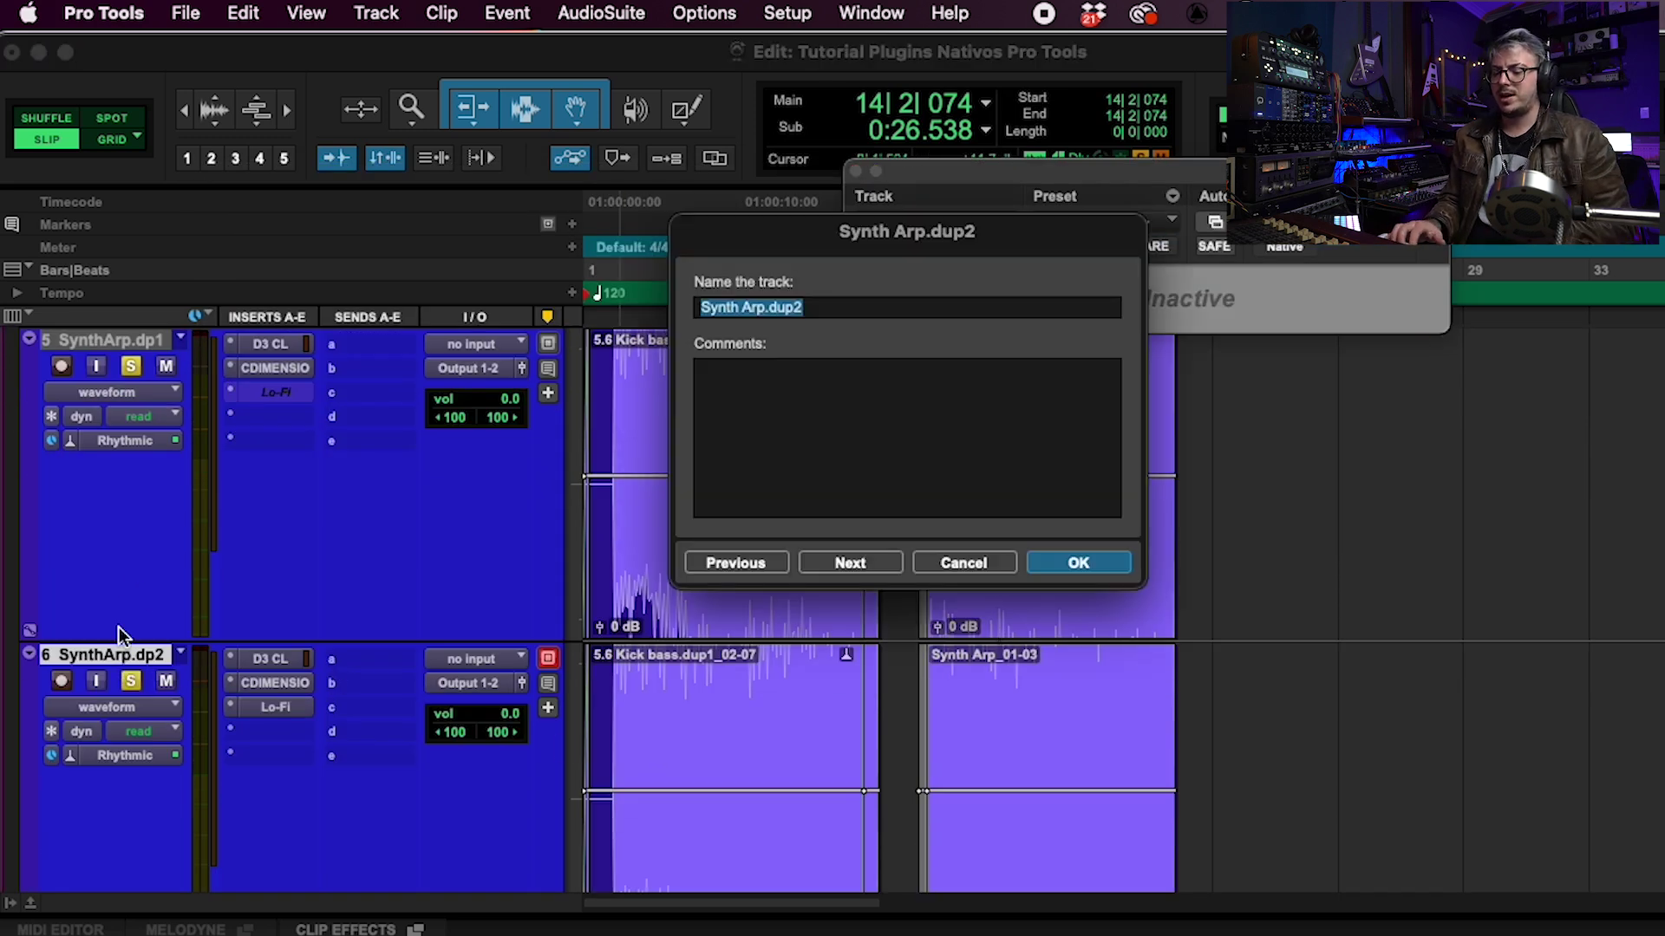
pyautogui.write('LOFI')
pyautogui.press('Return')
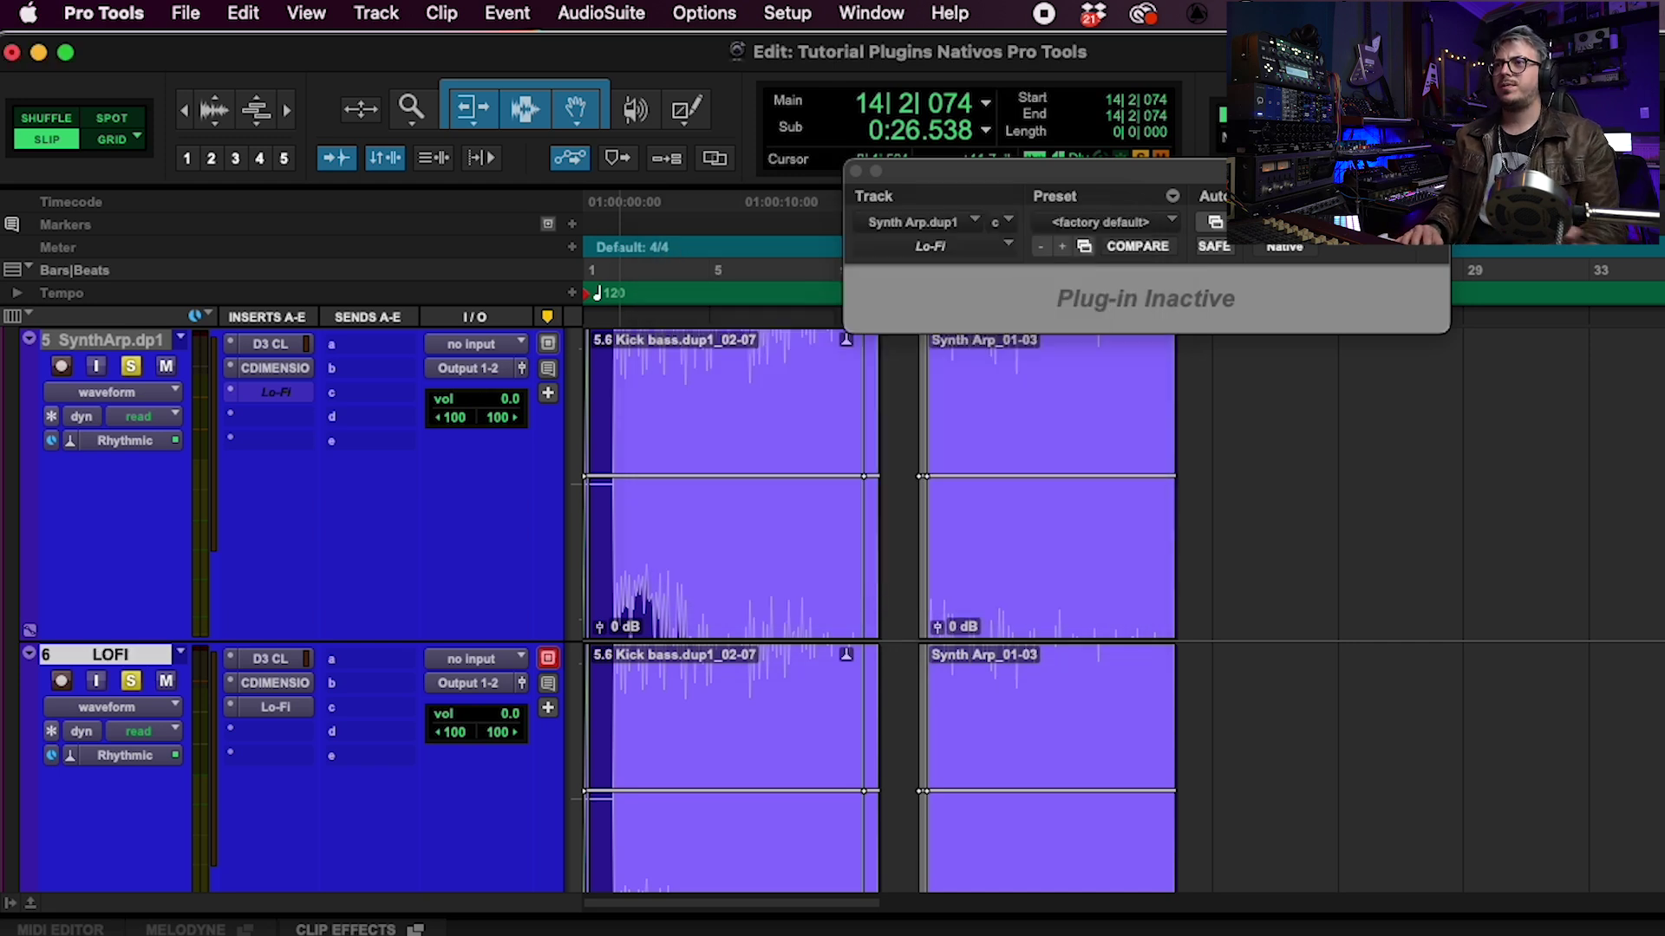
pyautogui.click(275, 706)
pyautogui.press('space')
pyautogui.scroll(3, 234, 625)
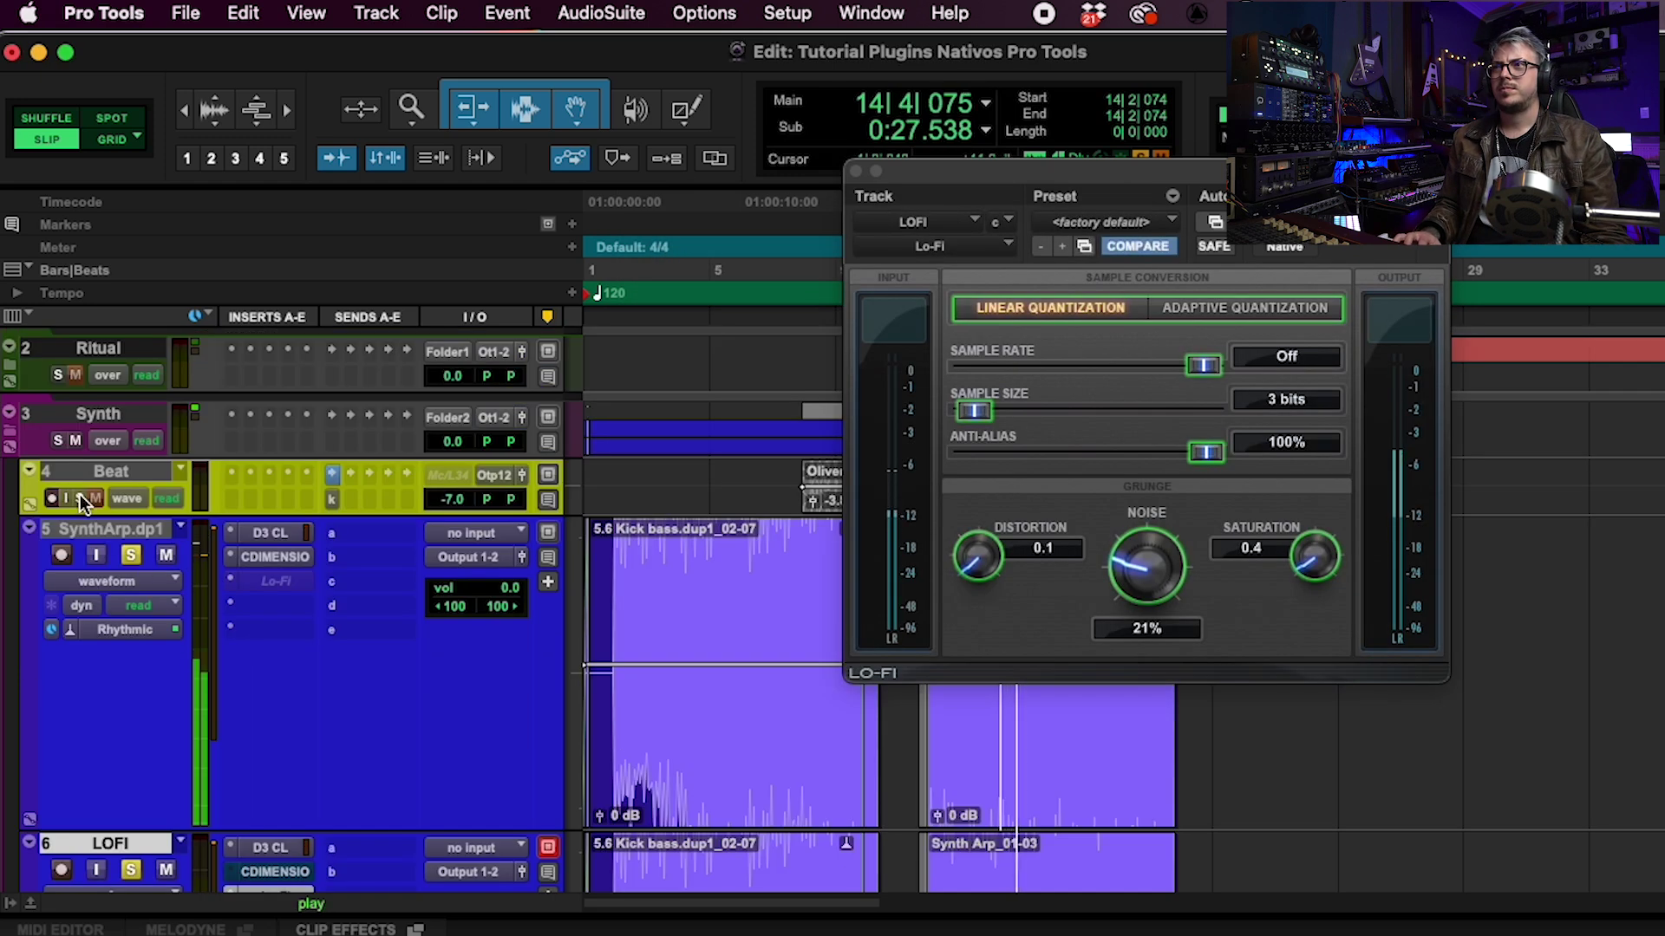
pyautogui.scroll(-3, 276, 681)
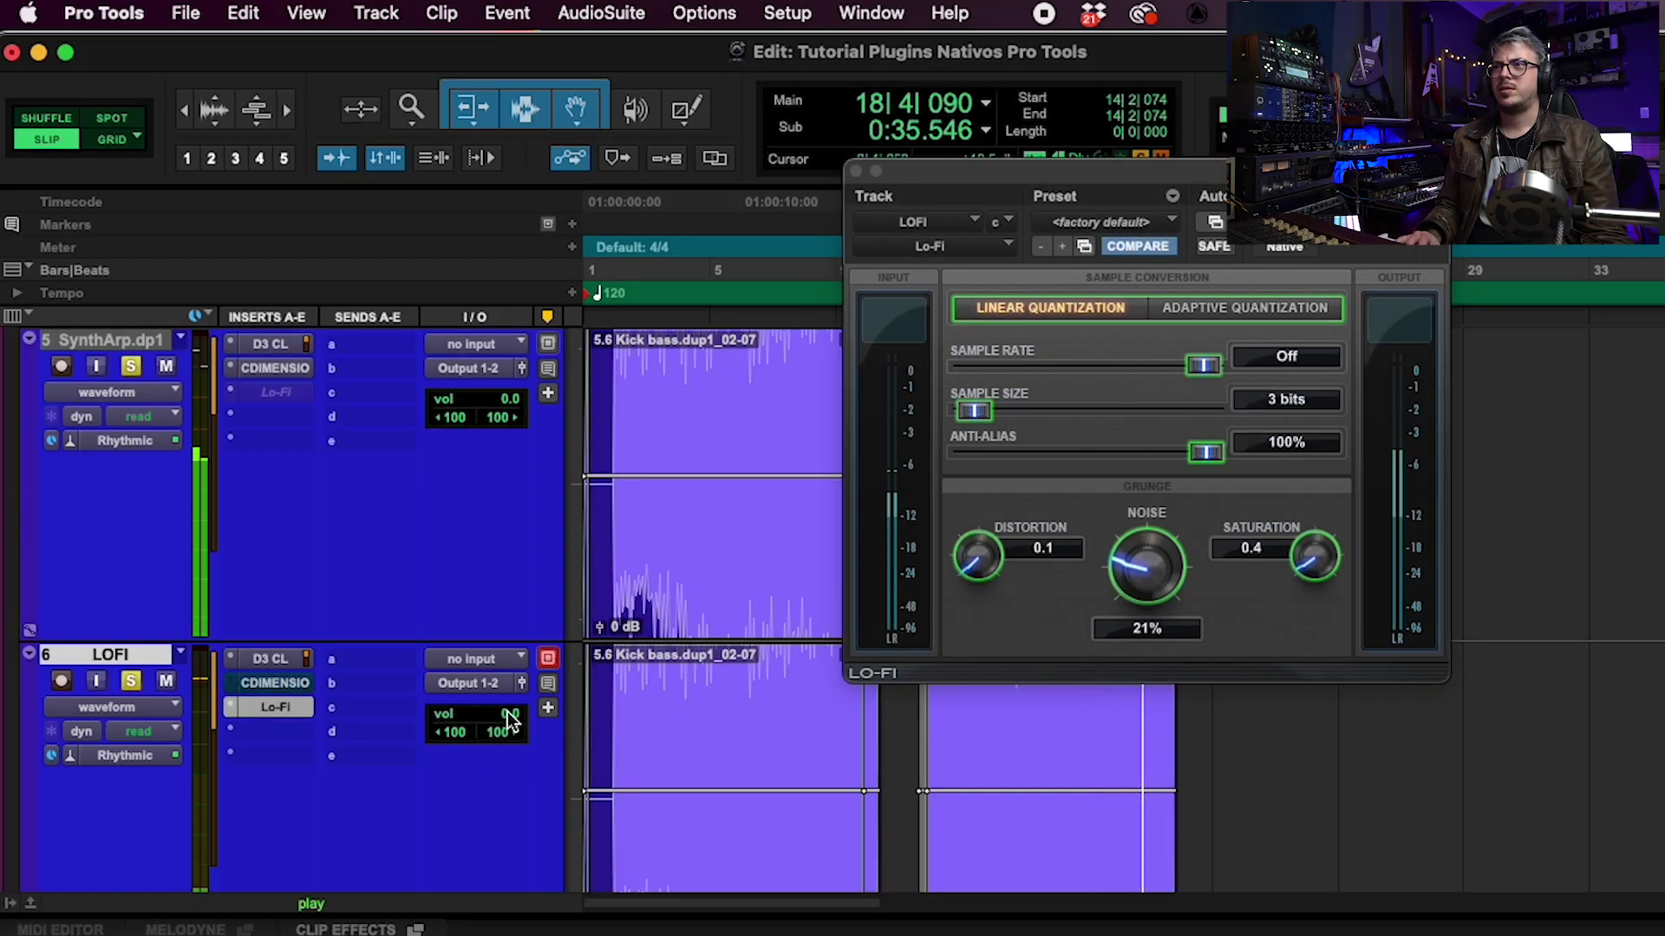
# Nudge the LOFI track's volume fader value up slightly
pyautogui.moveTo(512, 735); pyautogui.dragTo(517, 736)
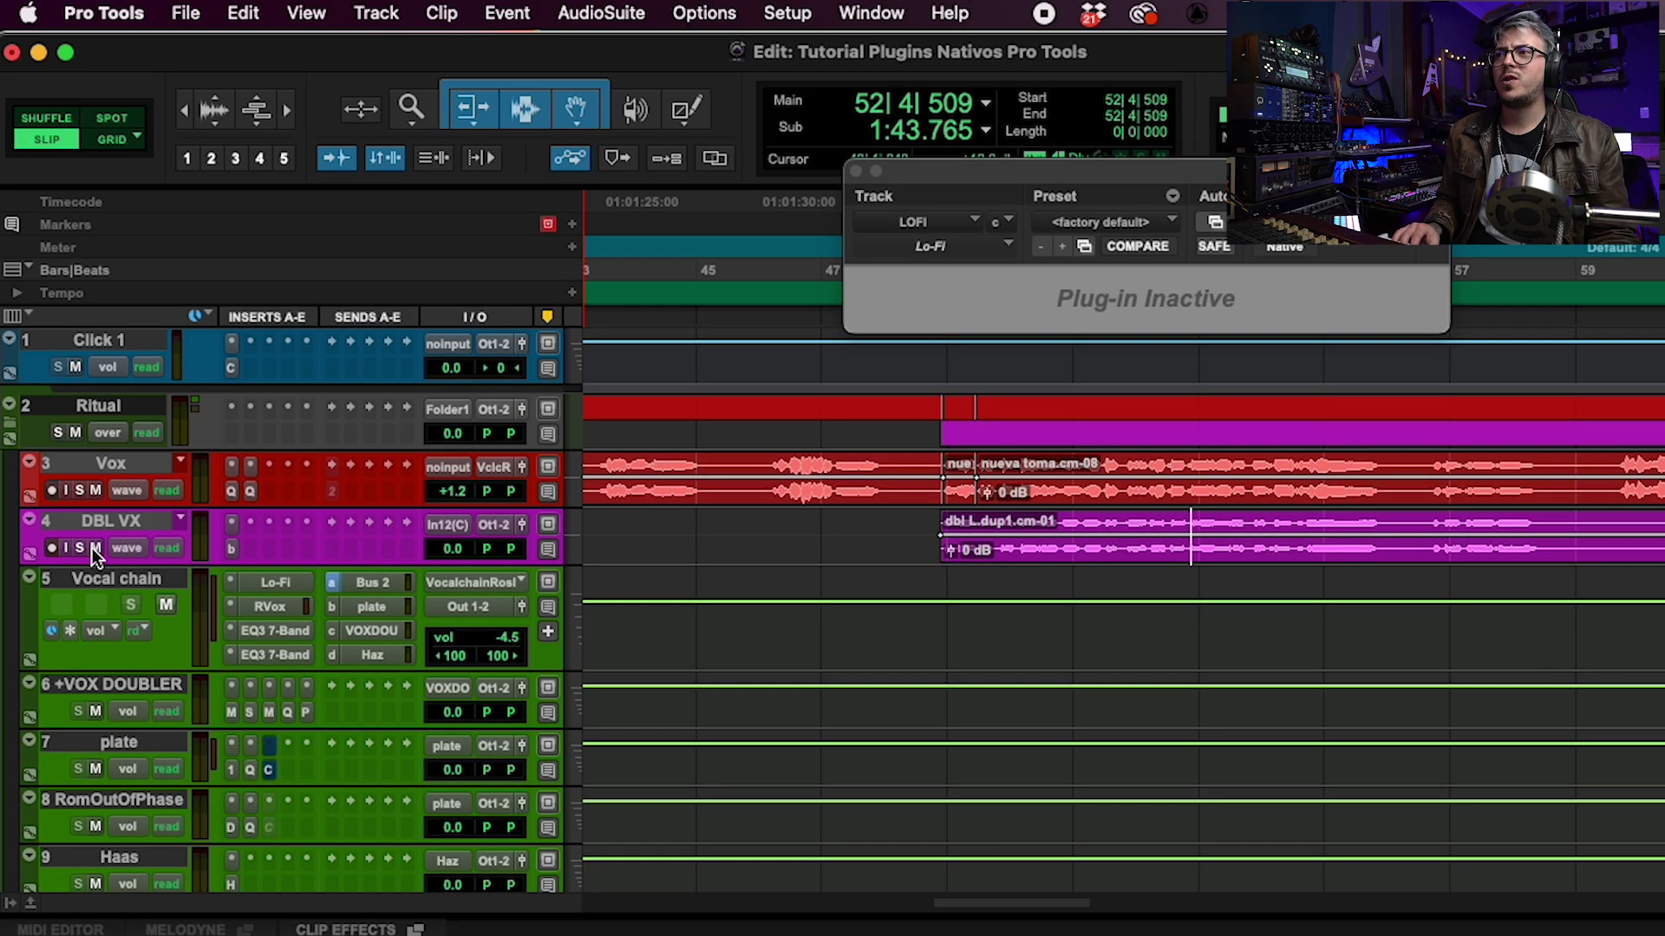
# Solo the DBL VX and Vox tracks and play the vocals, then stop
pyautogui.click(79, 547)
pyautogui.click(77, 490)
pyautogui.click(80, 463)
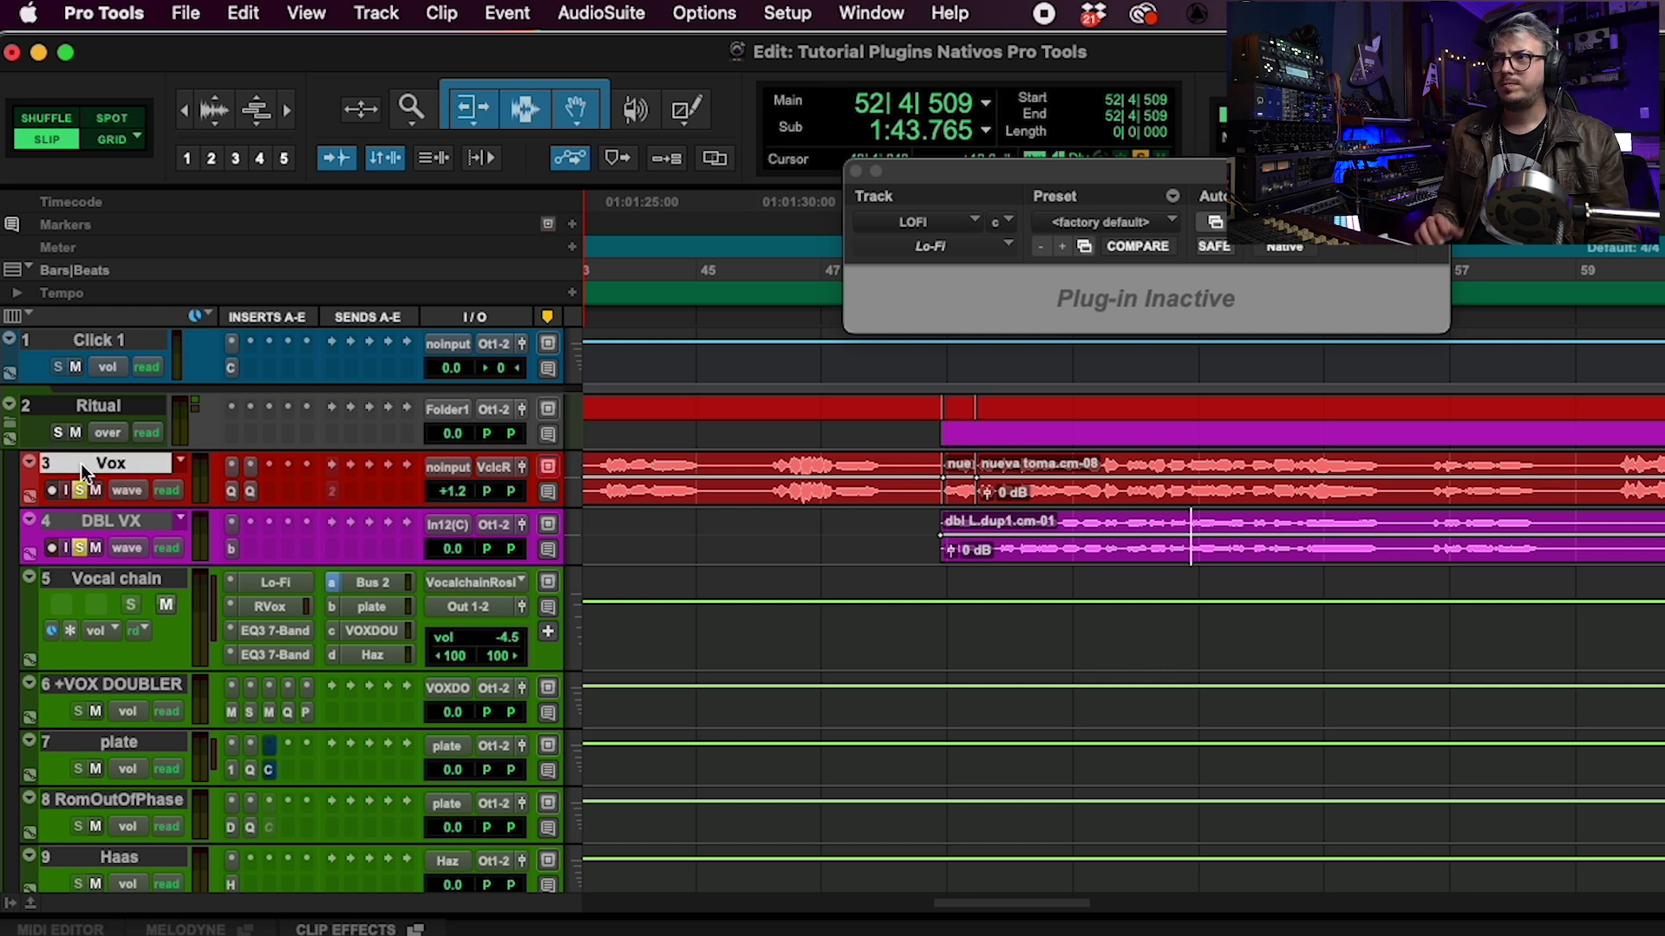
pyautogui.click(90, 528)
pyautogui.press('space')
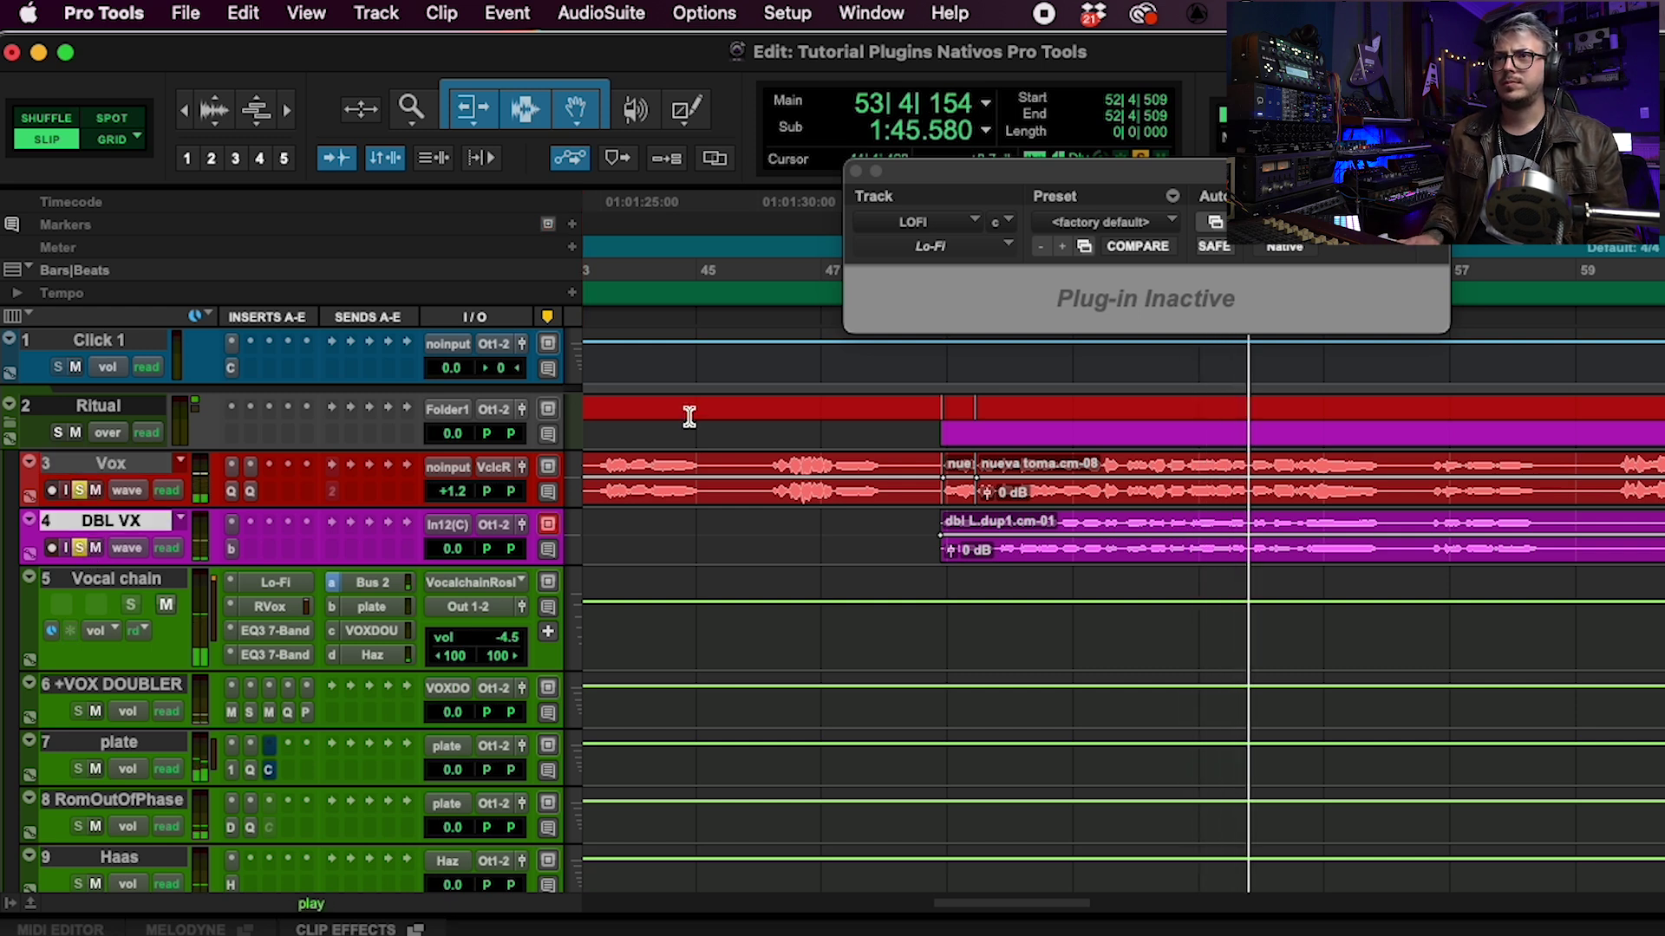
pyautogui.click(962, 624)
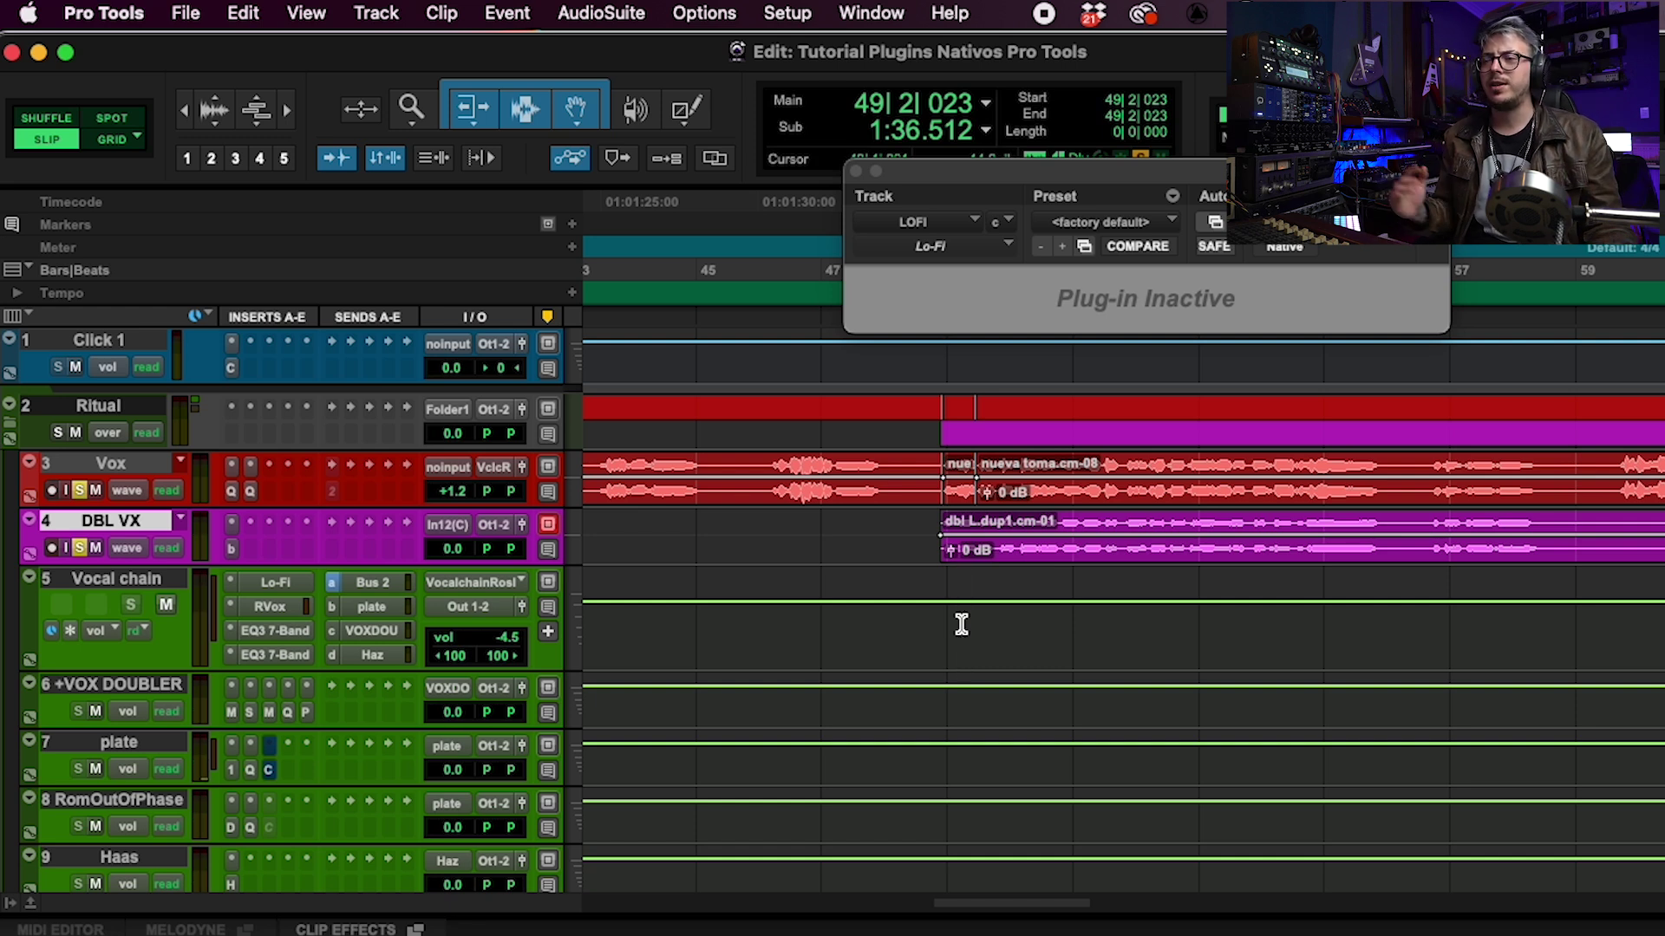
# Insert a stereo Avid Pitch II plug-in on the DBL VX track
pyautogui.click(251, 406)
pyautogui.moveTo(352, 526)
pyautogui.moveTo(638, 434)
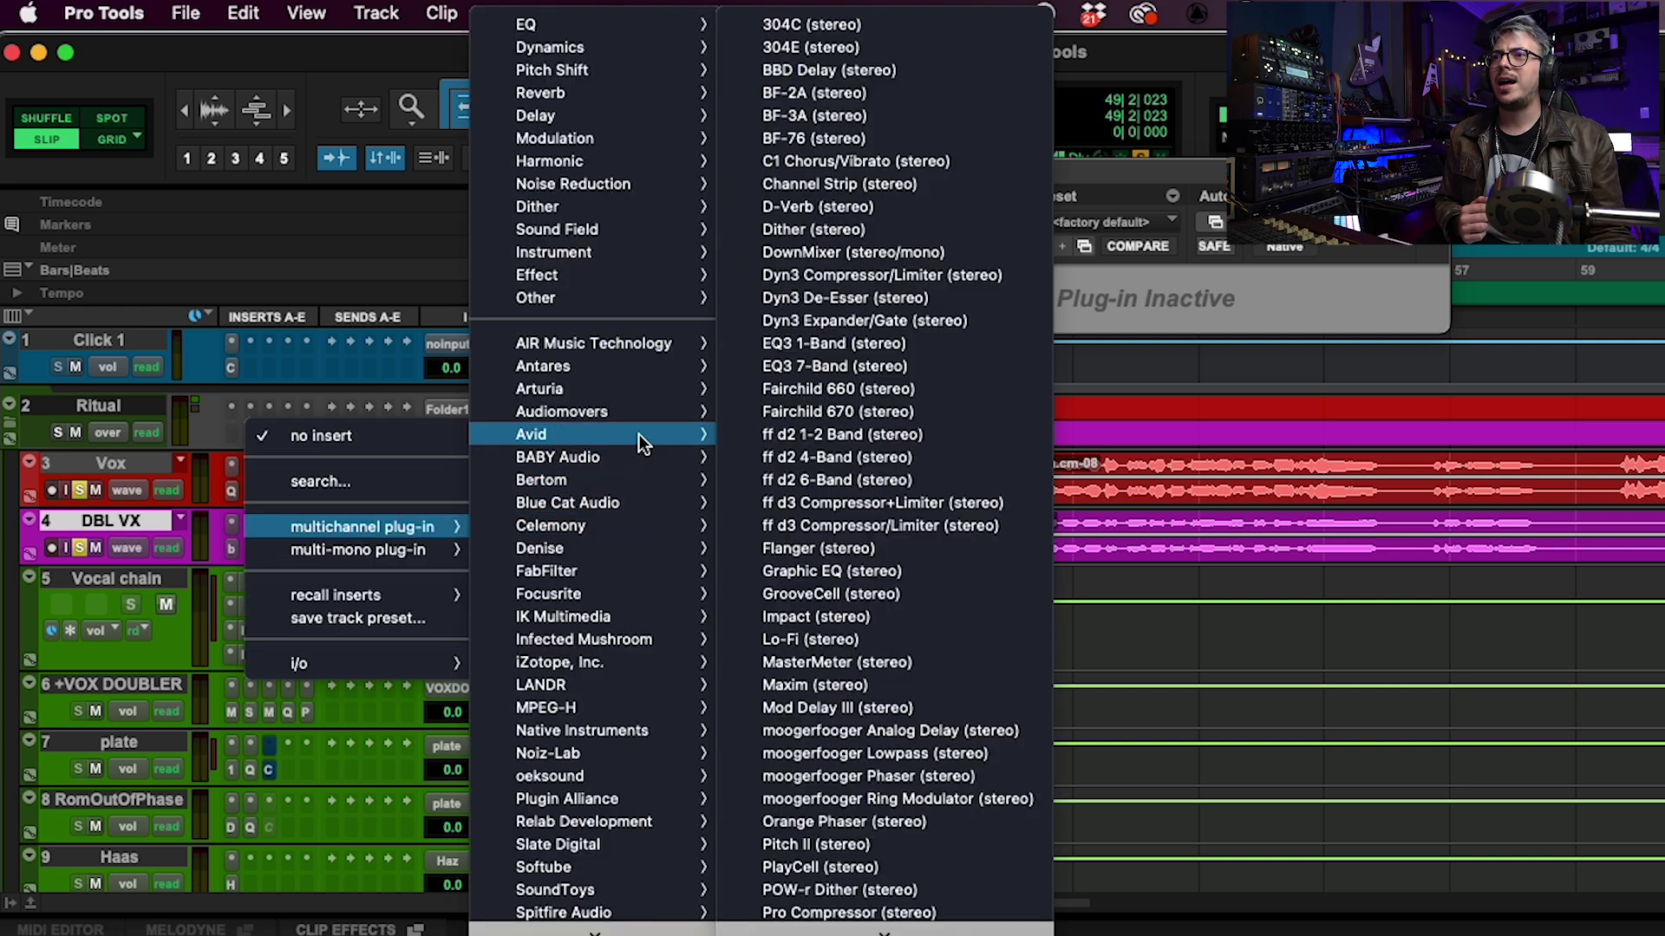
pyautogui.click(924, 841)
pyautogui.moveTo(1112, 184); pyautogui.dragTo(1034, 197)
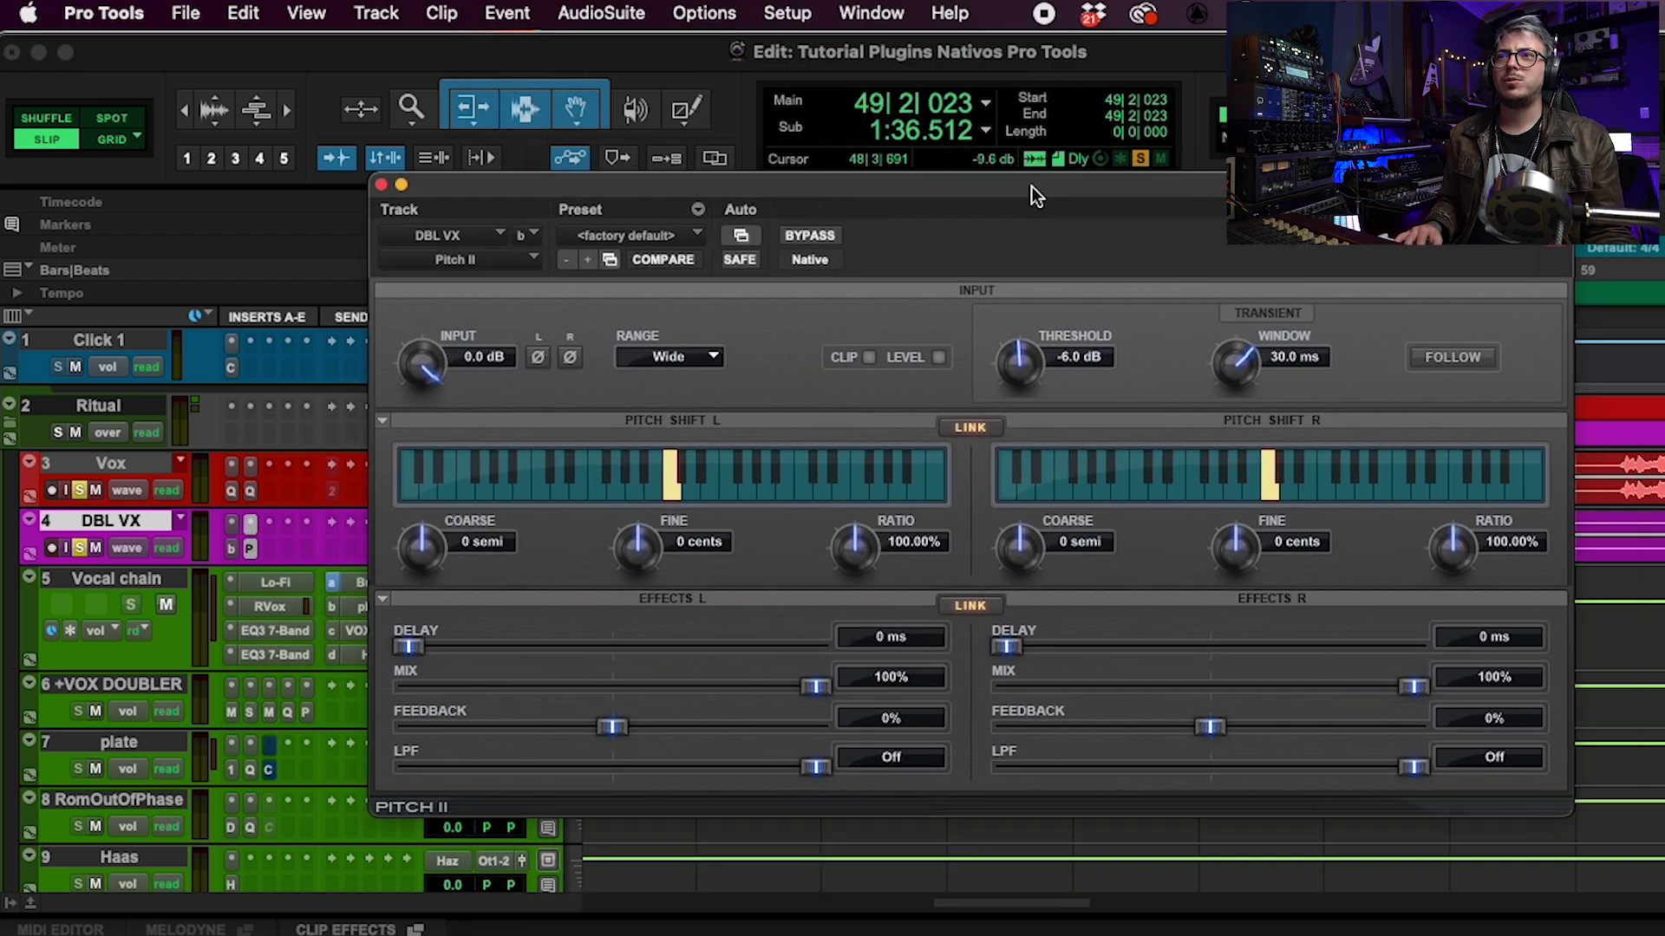
# Unlink Pitch II's channels and set left Fine to -5 cents and right Fine to 5 cents
pyautogui.click(974, 427)
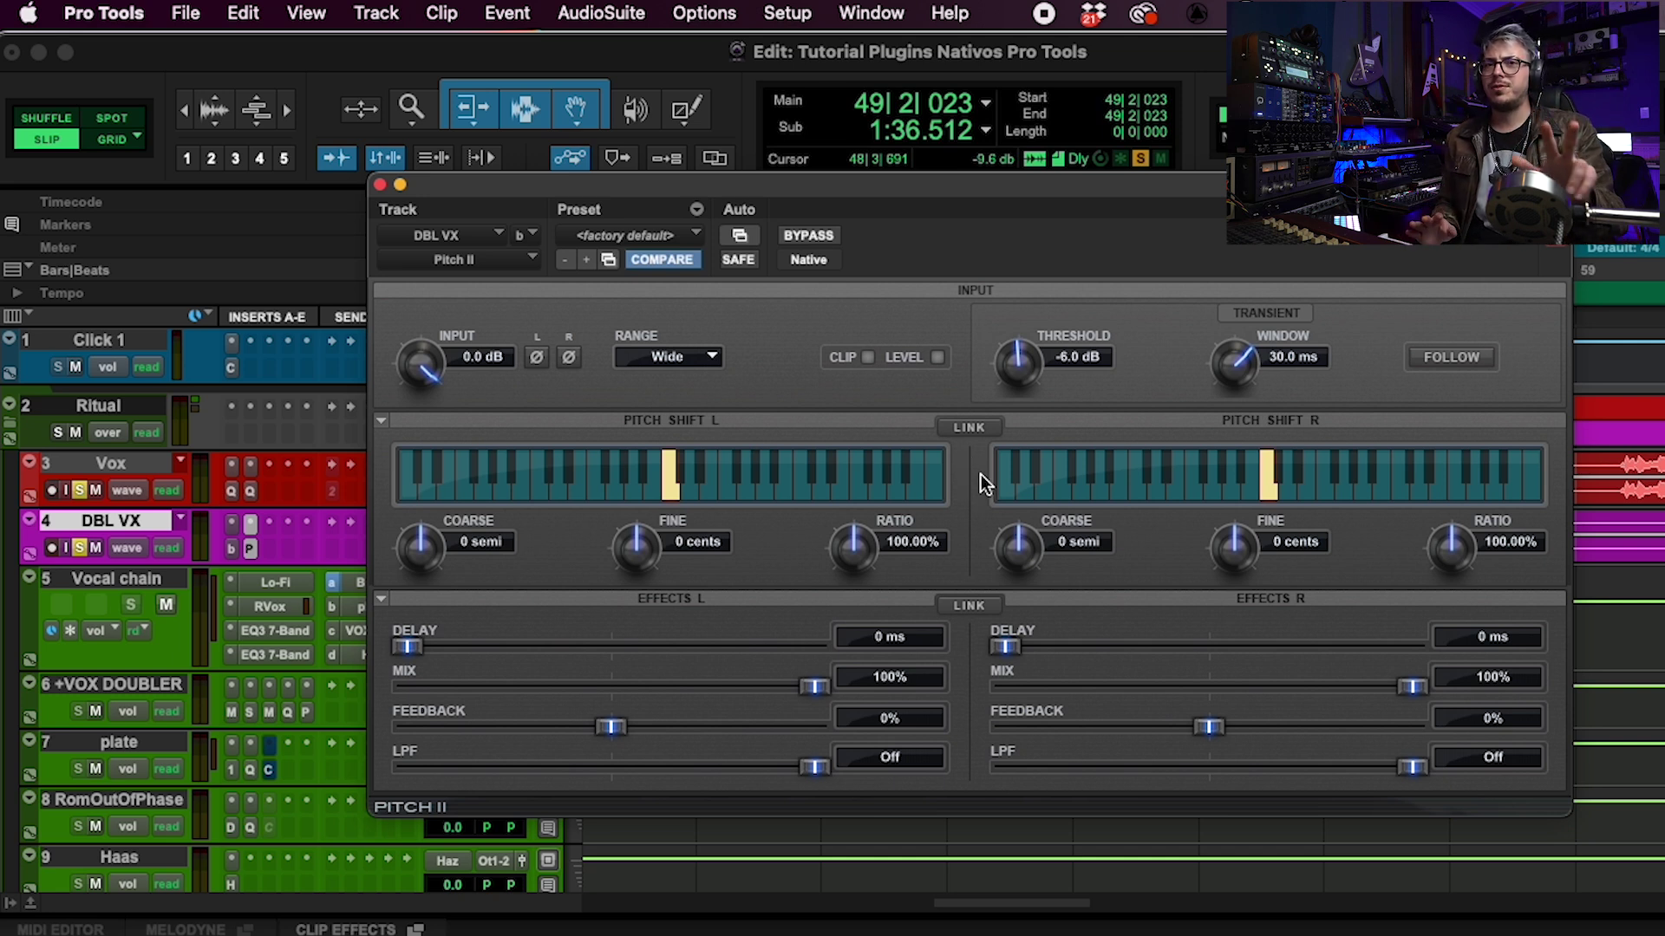
pyautogui.click(681, 546)
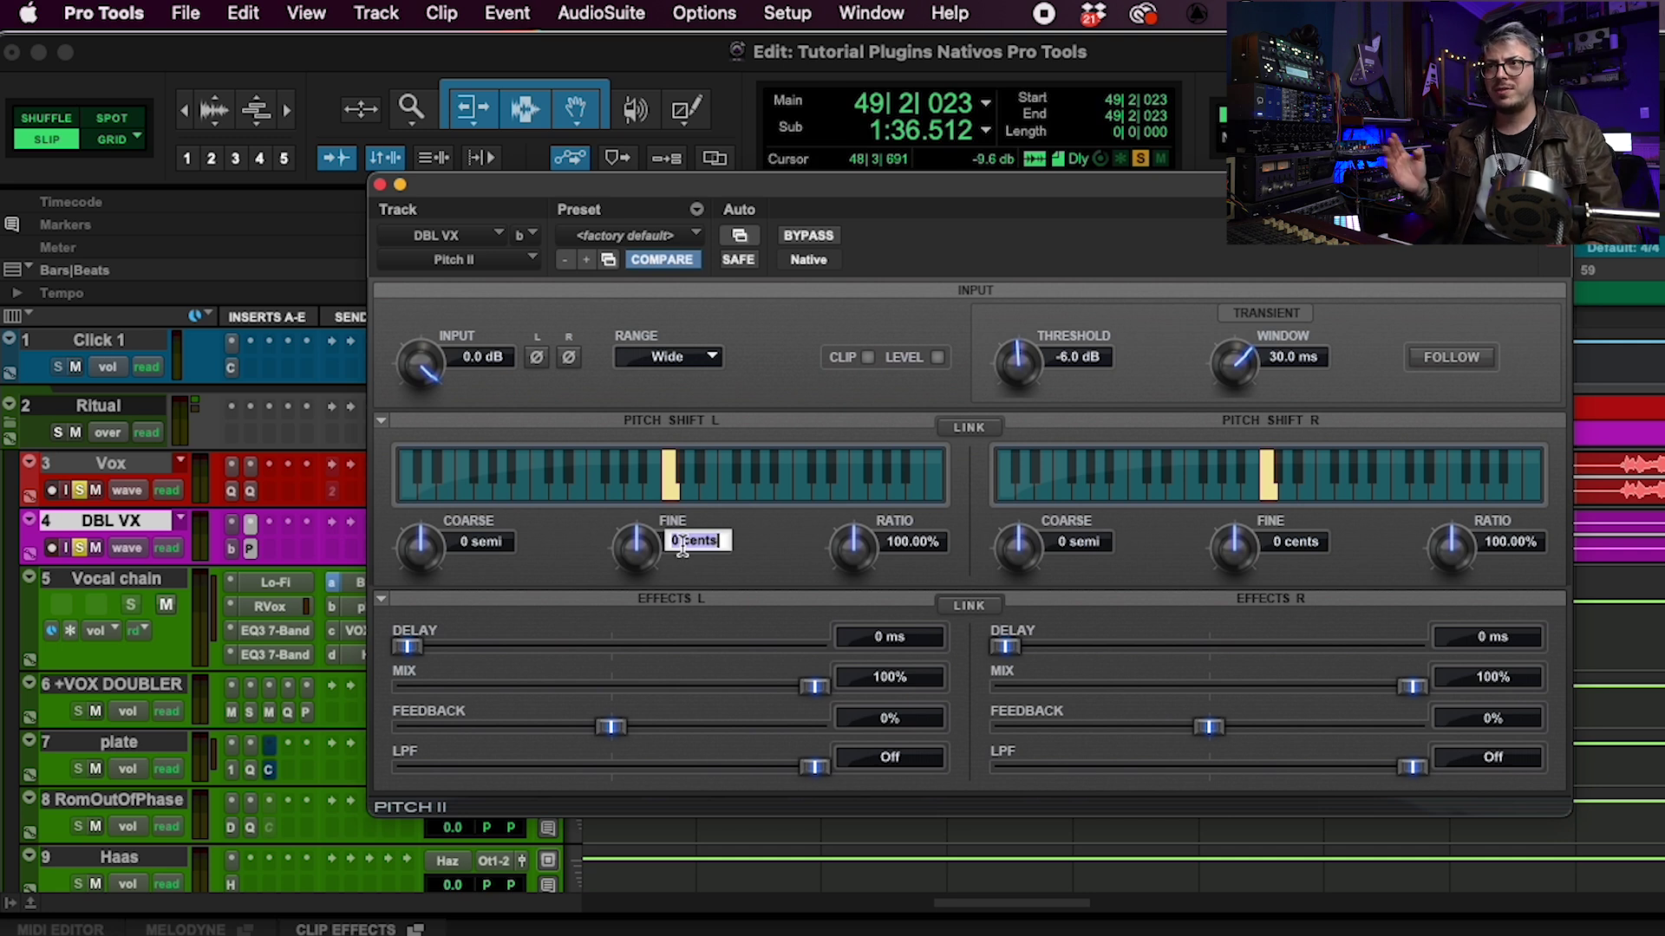
pyautogui.write('-5')
pyautogui.press('Return')
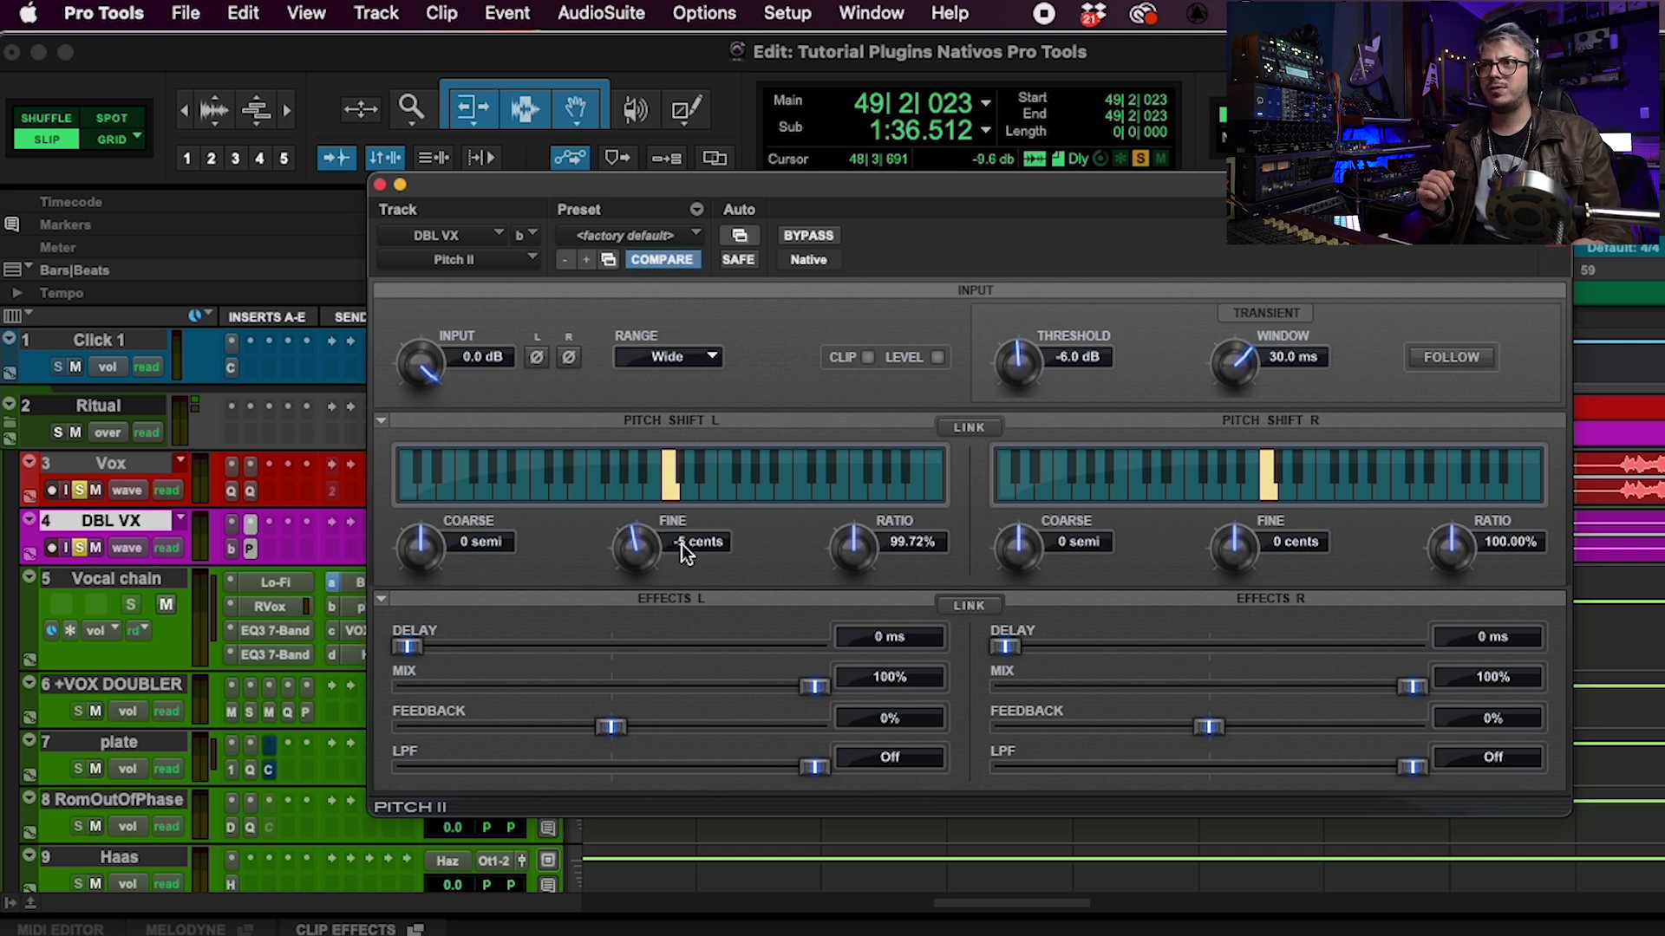
pyautogui.click(1314, 544)
pyautogui.press('Return')
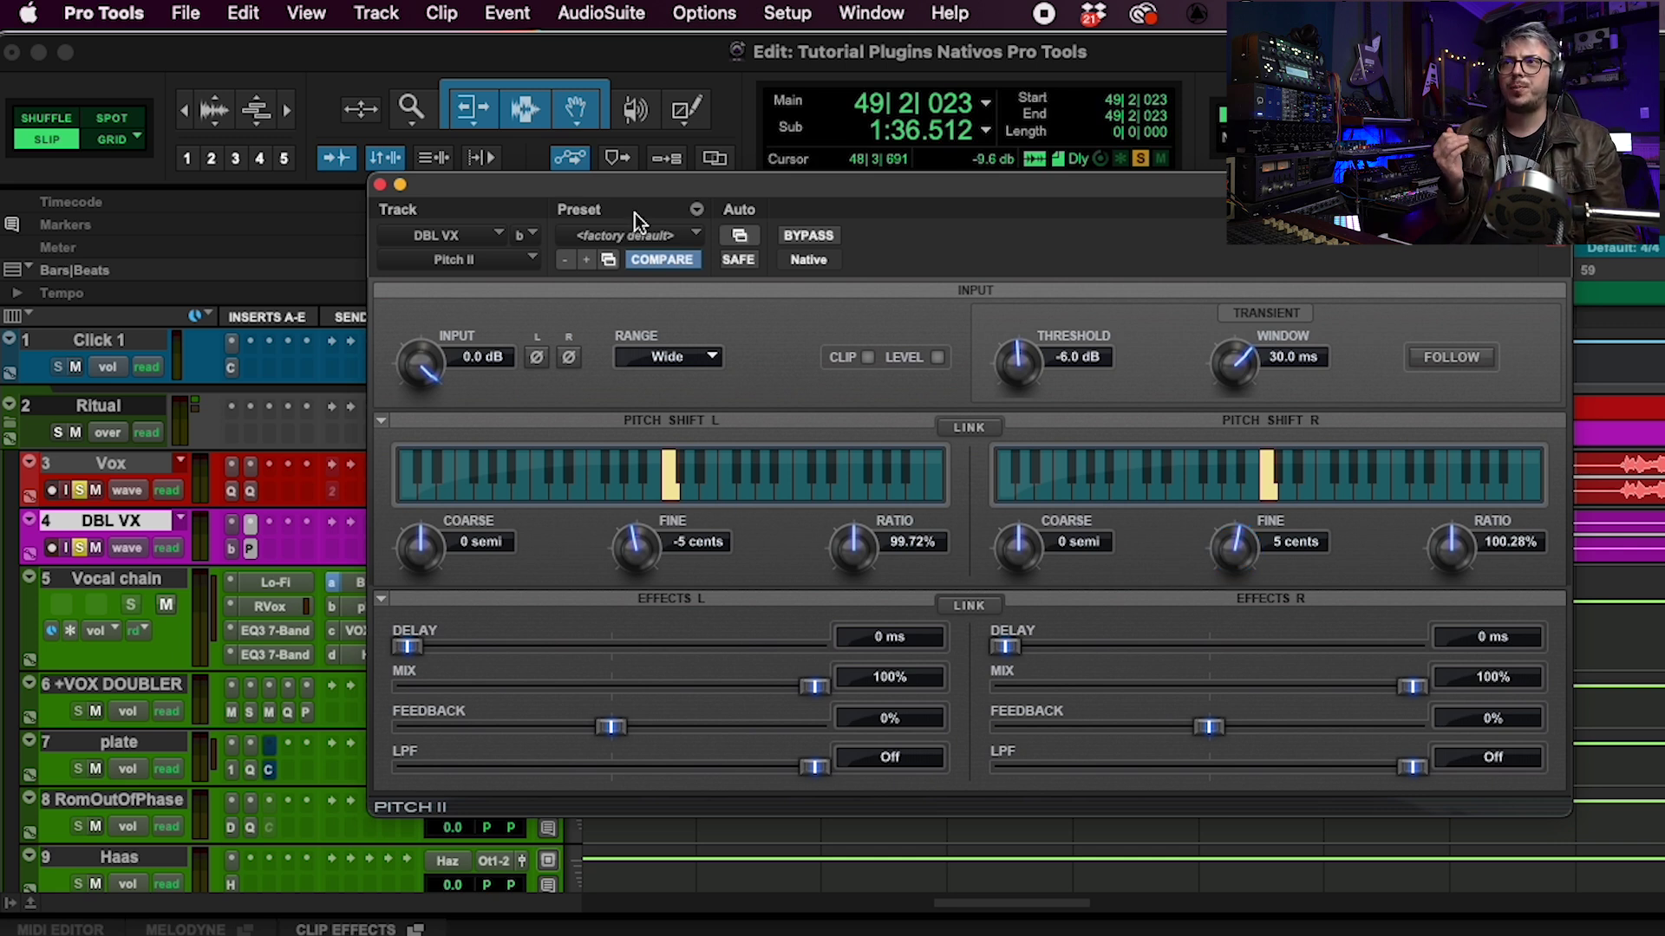
# Load the -5+5 Pitch II preset and compare it against bypass during playback
pyautogui.click(699, 210)
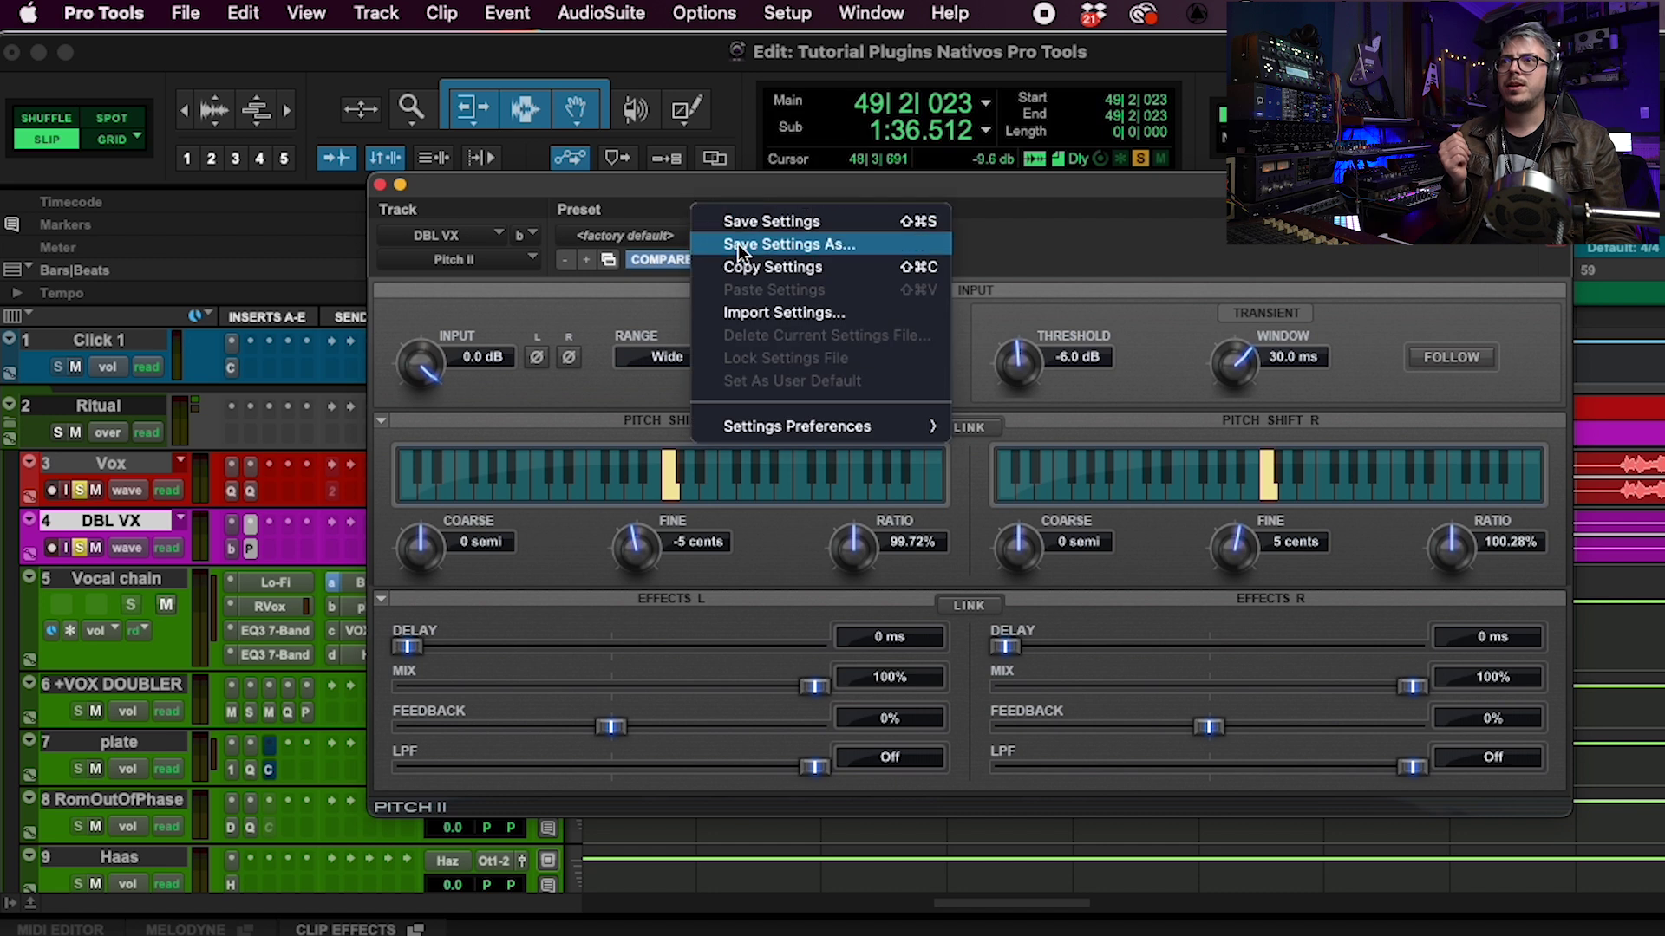
pyautogui.click(559, 196)
pyautogui.click(586, 234)
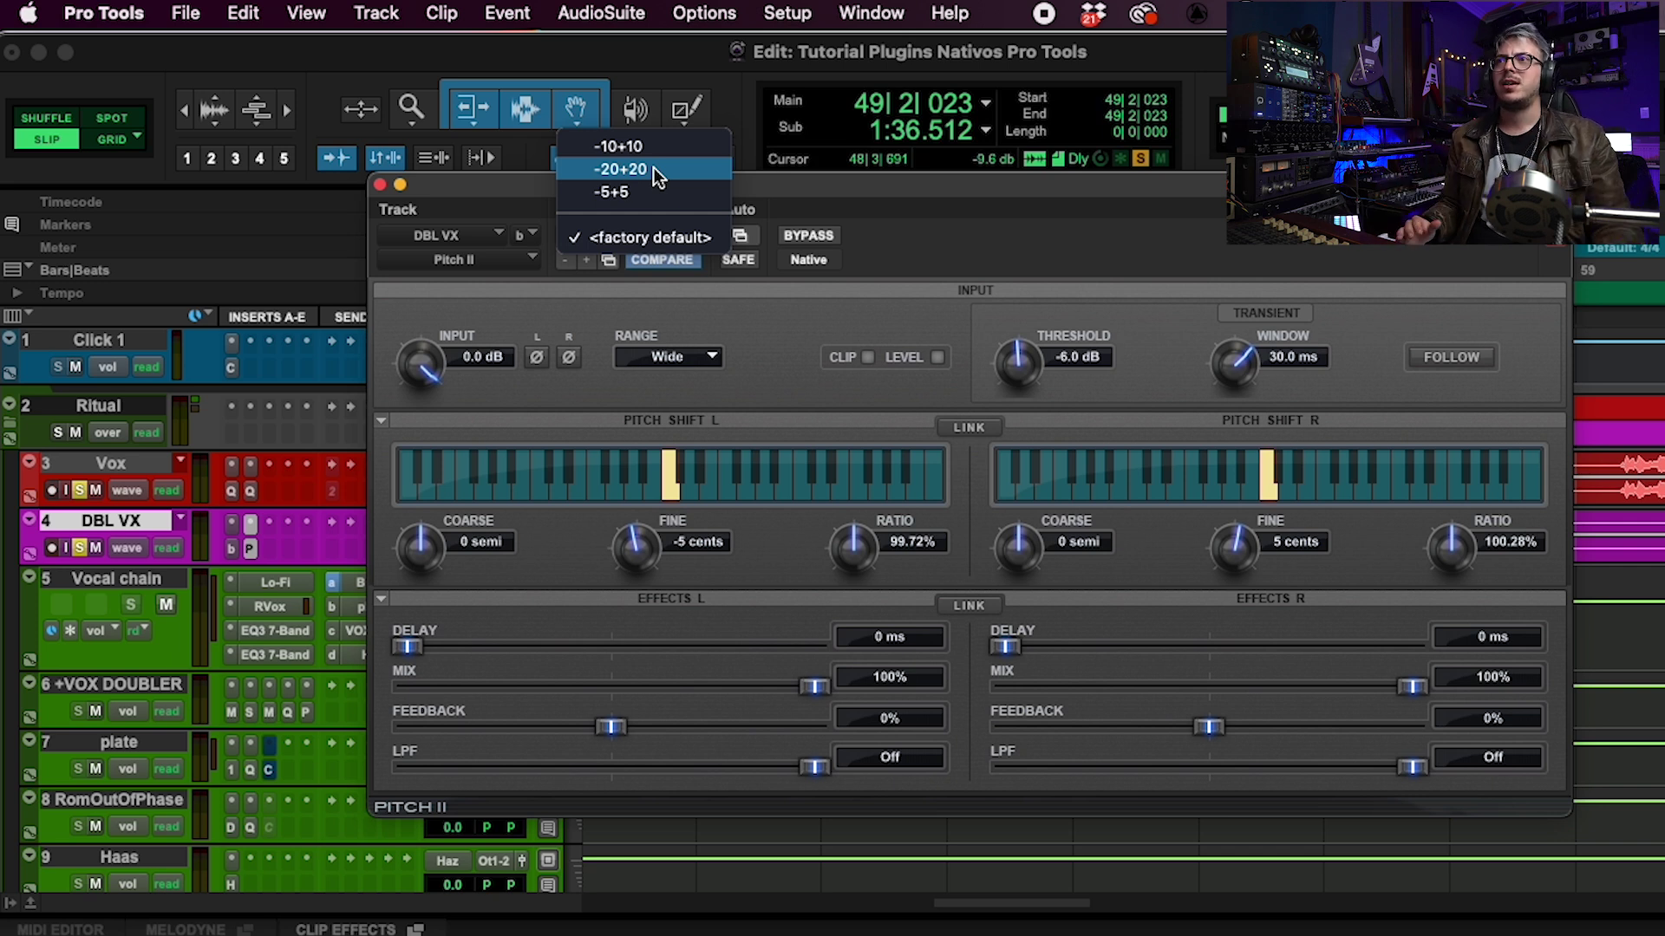
pyautogui.click(637, 183)
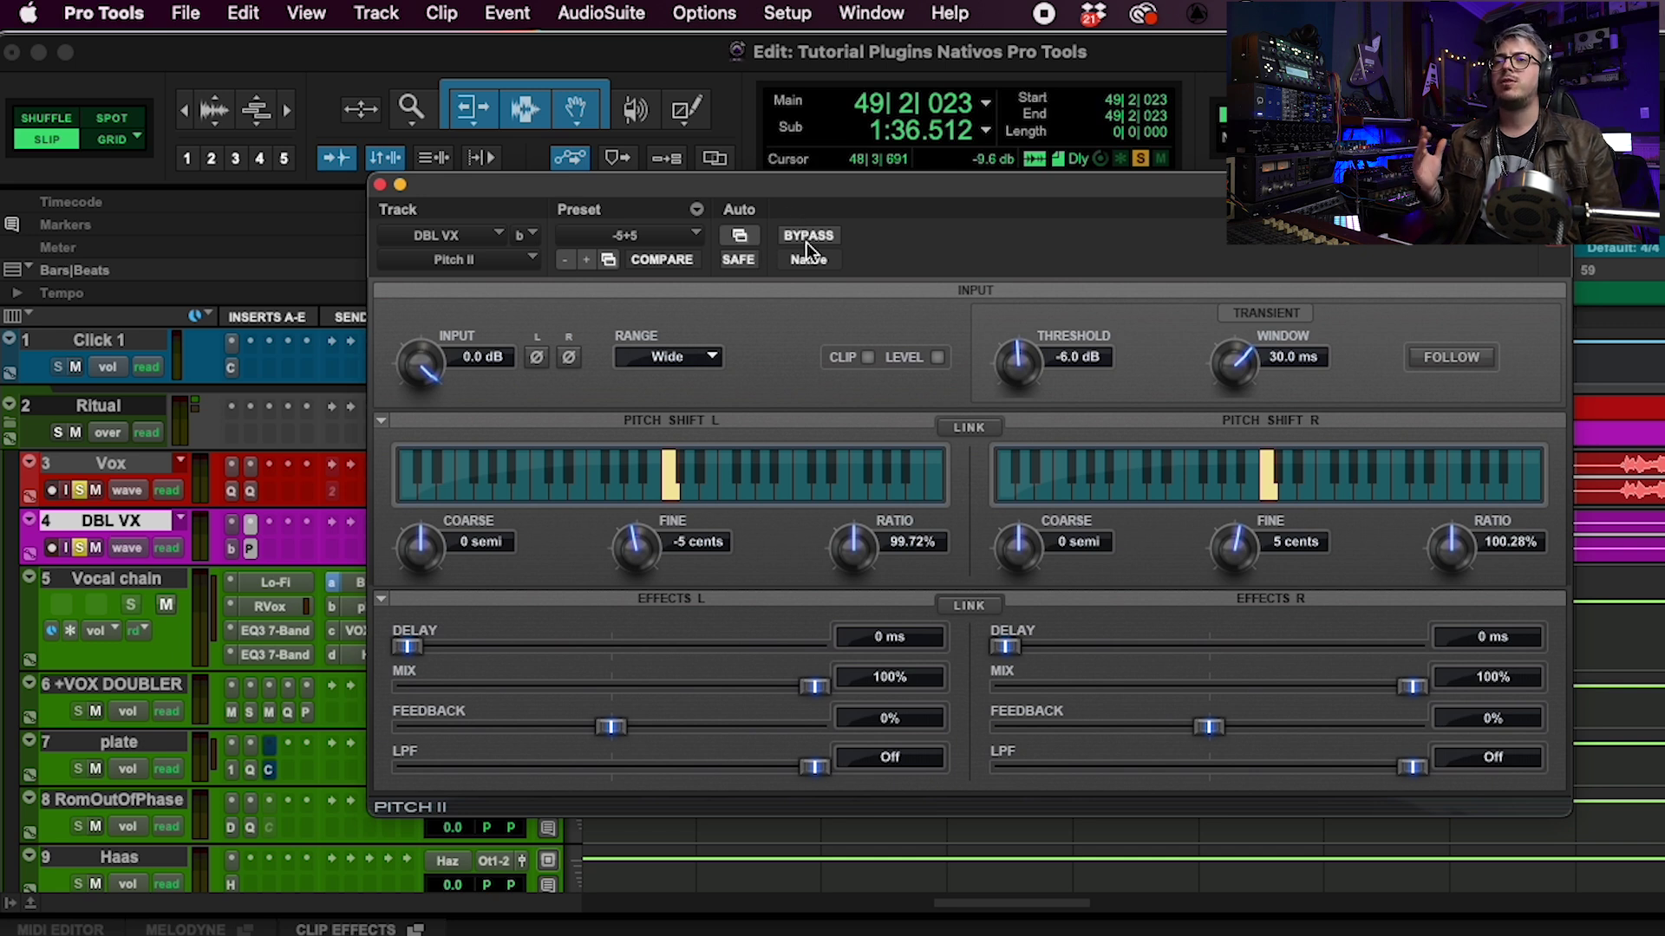
pyautogui.press('space')
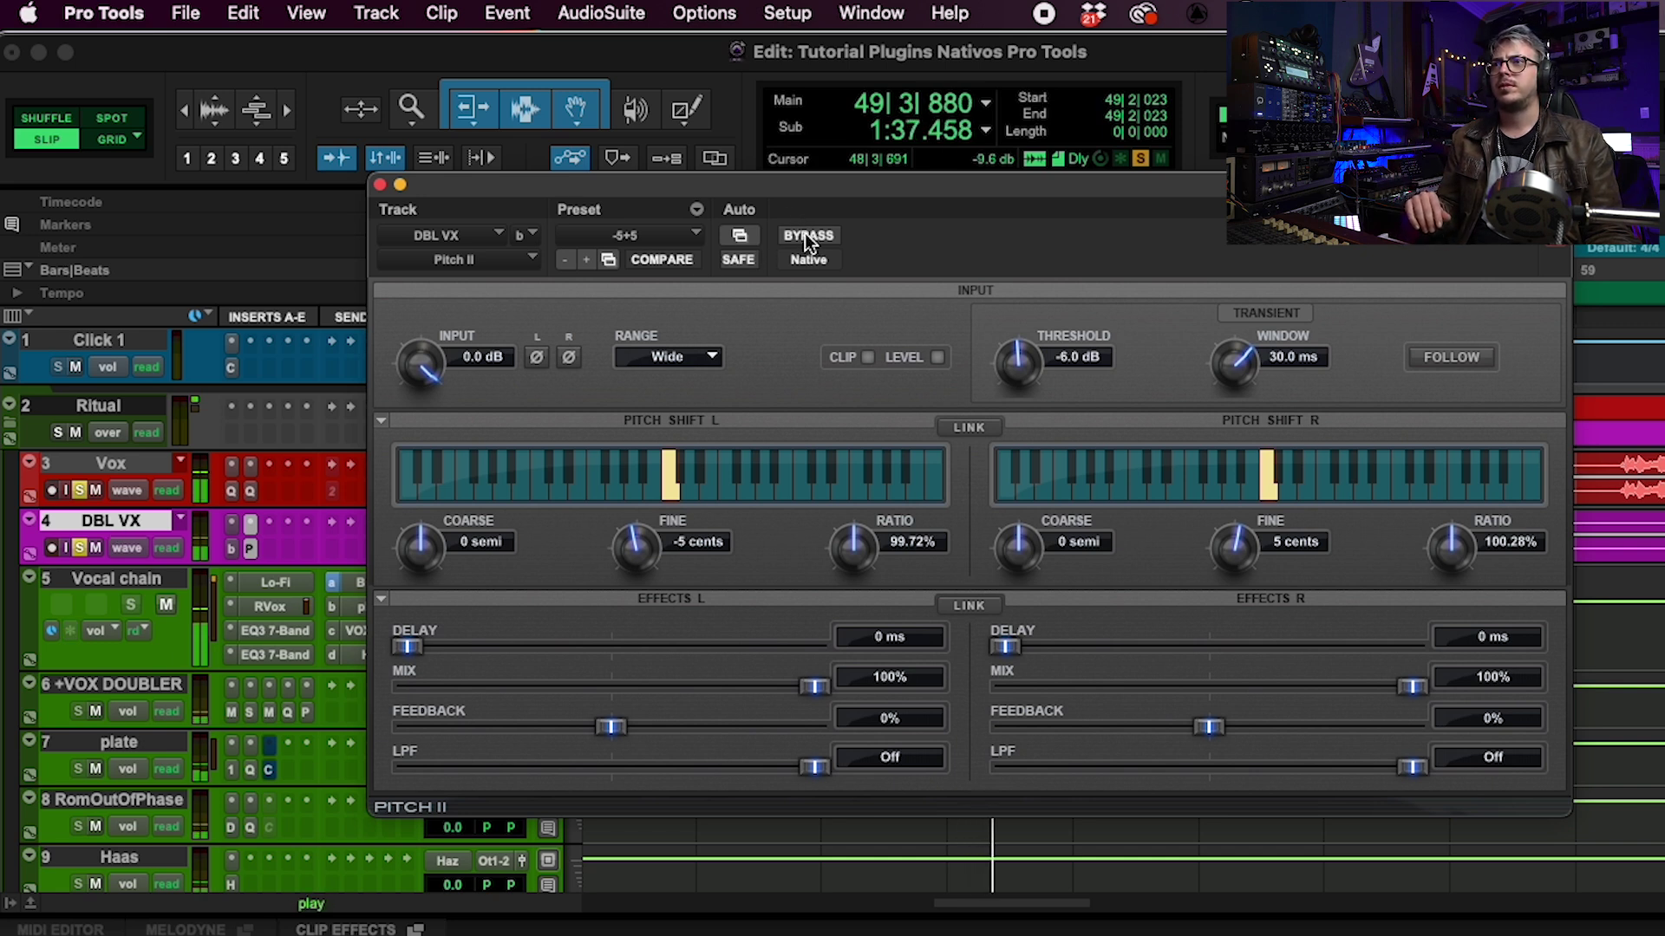
pyautogui.click(804, 234)
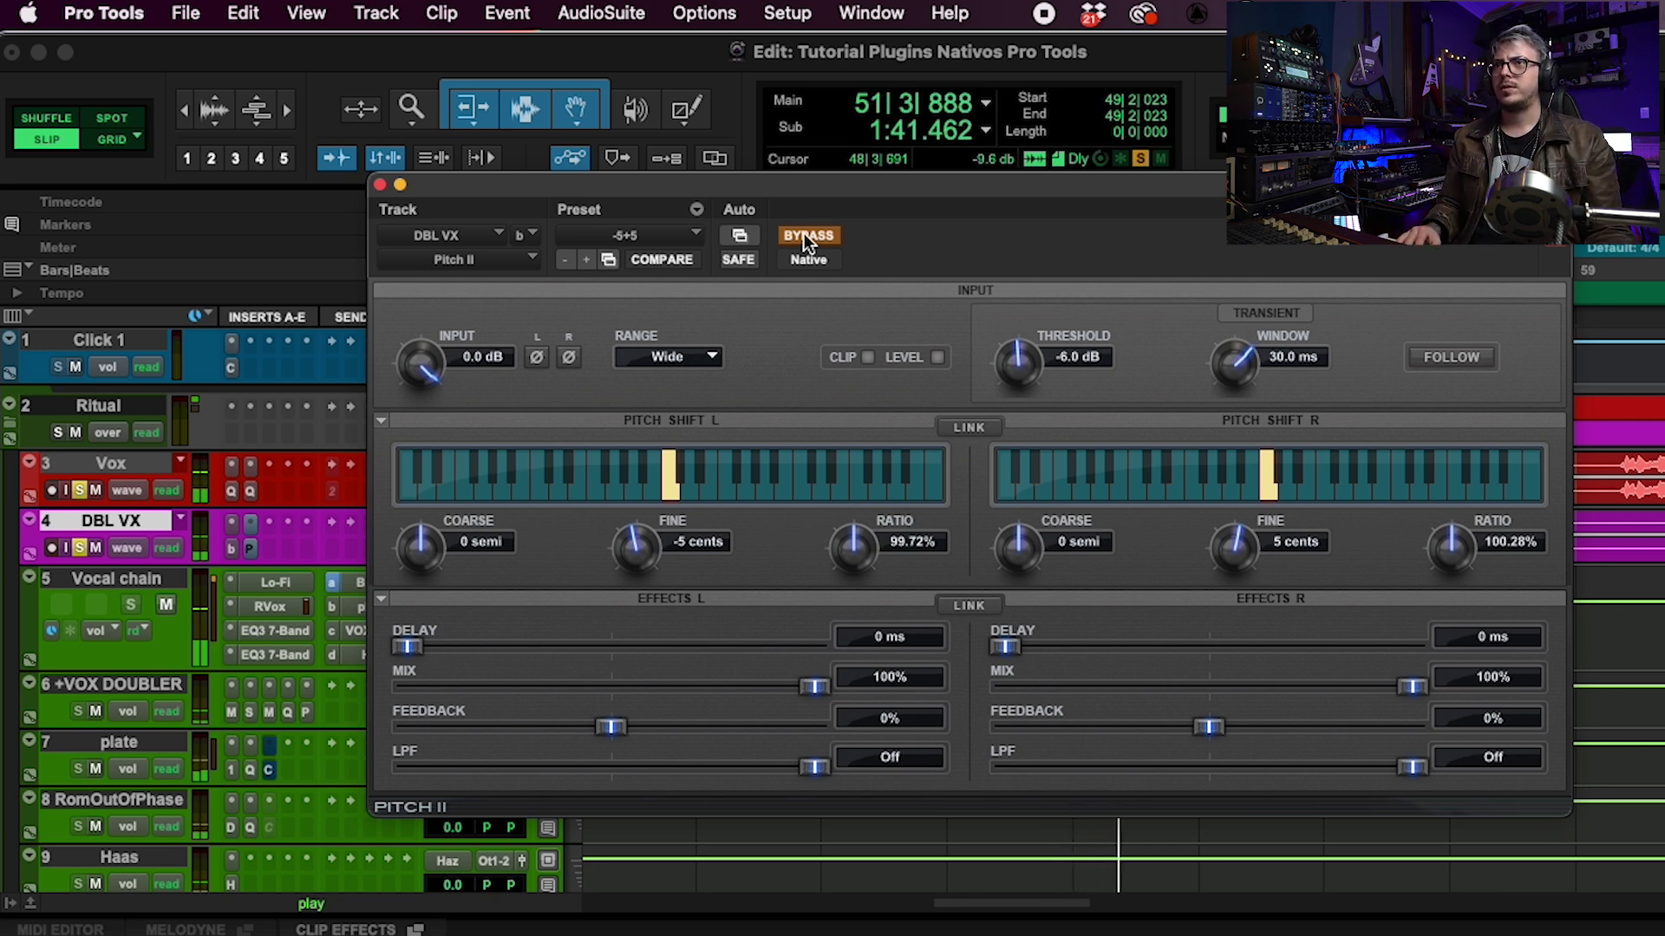
pyautogui.click(804, 234)
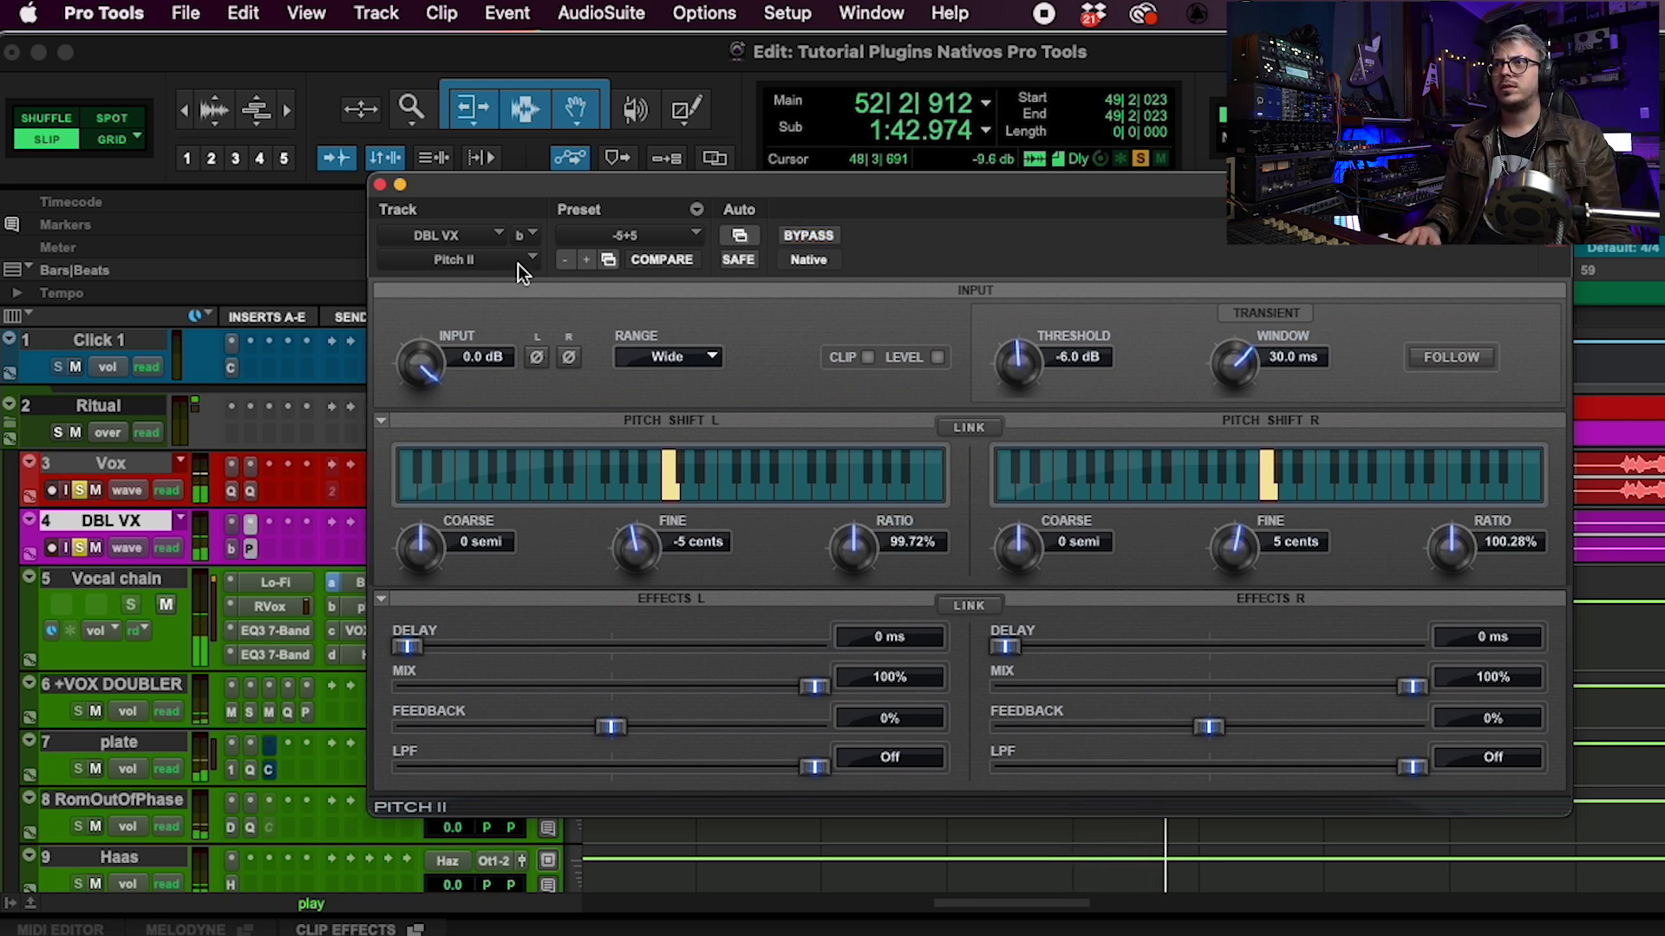
# Audition the -10+10 and then -20+20 Pitch II presets while playing
pyautogui.click(583, 235)
pyautogui.click(590, 194)
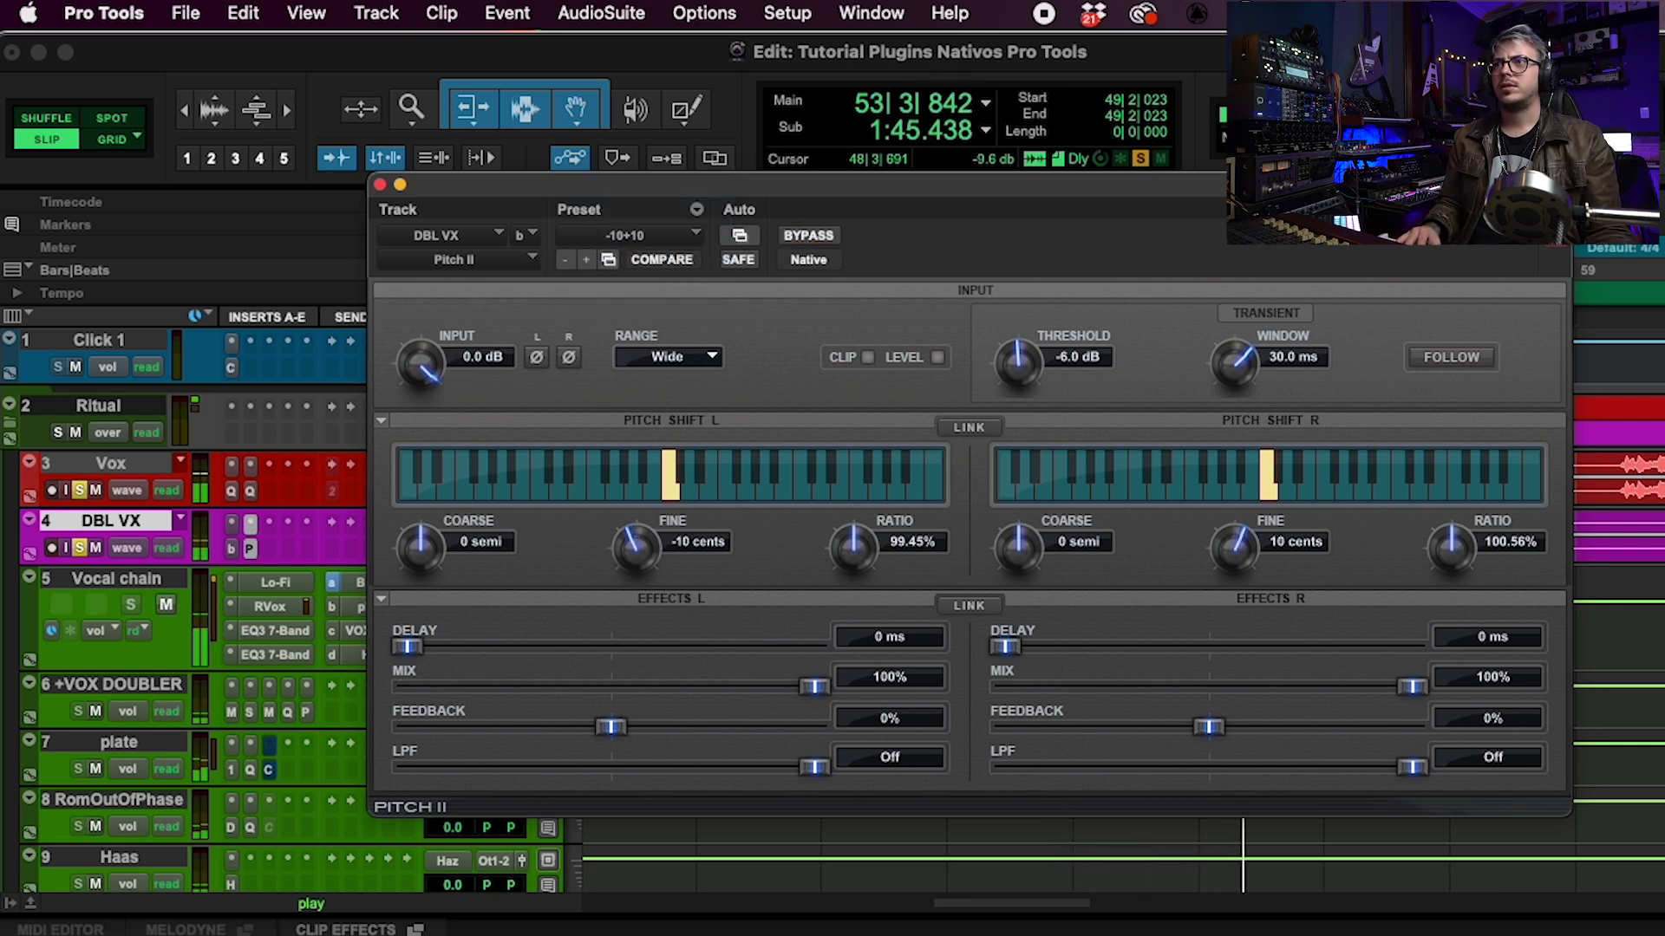
pyautogui.click(591, 234)
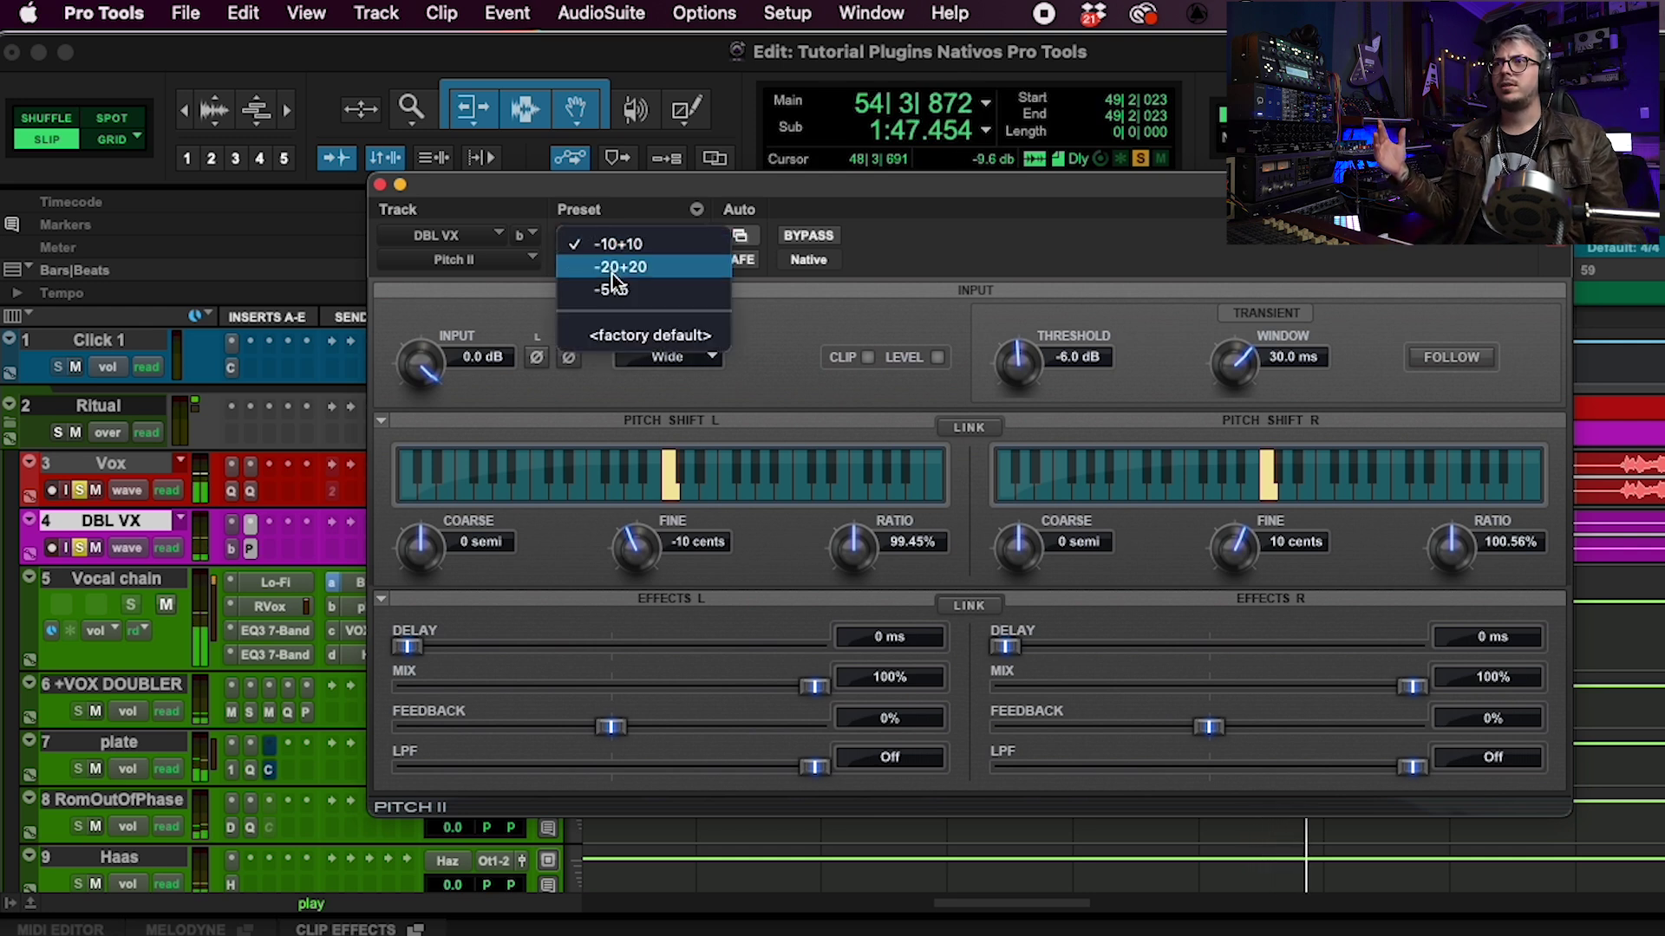
pyautogui.click(611, 274)
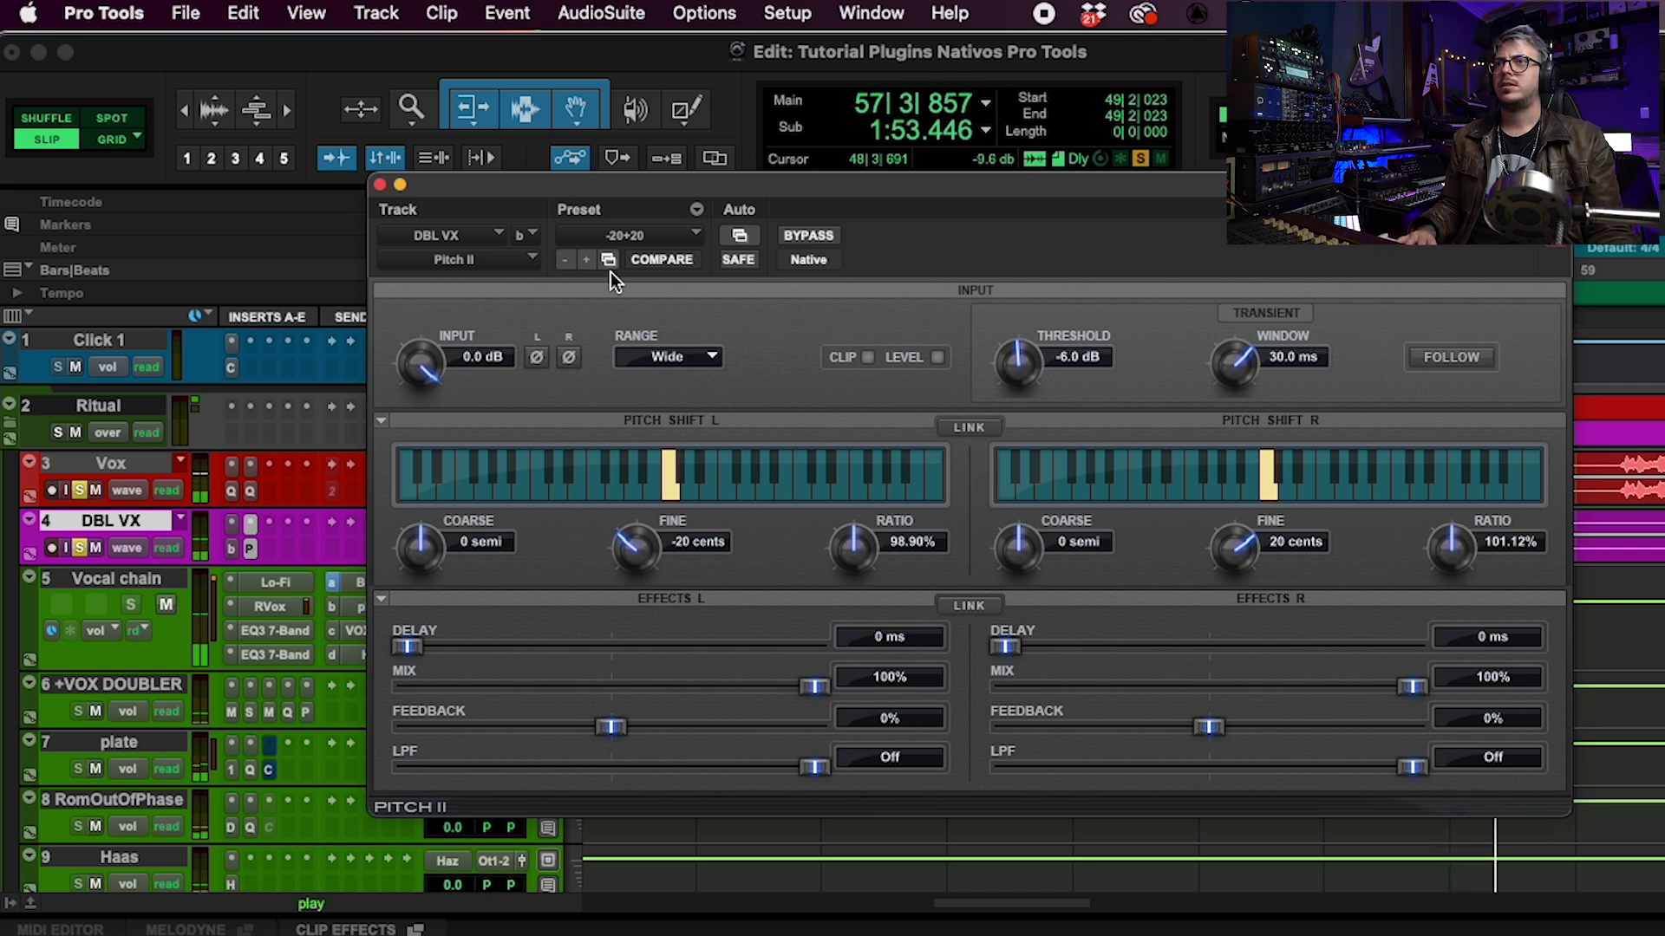
pyautogui.press('space')
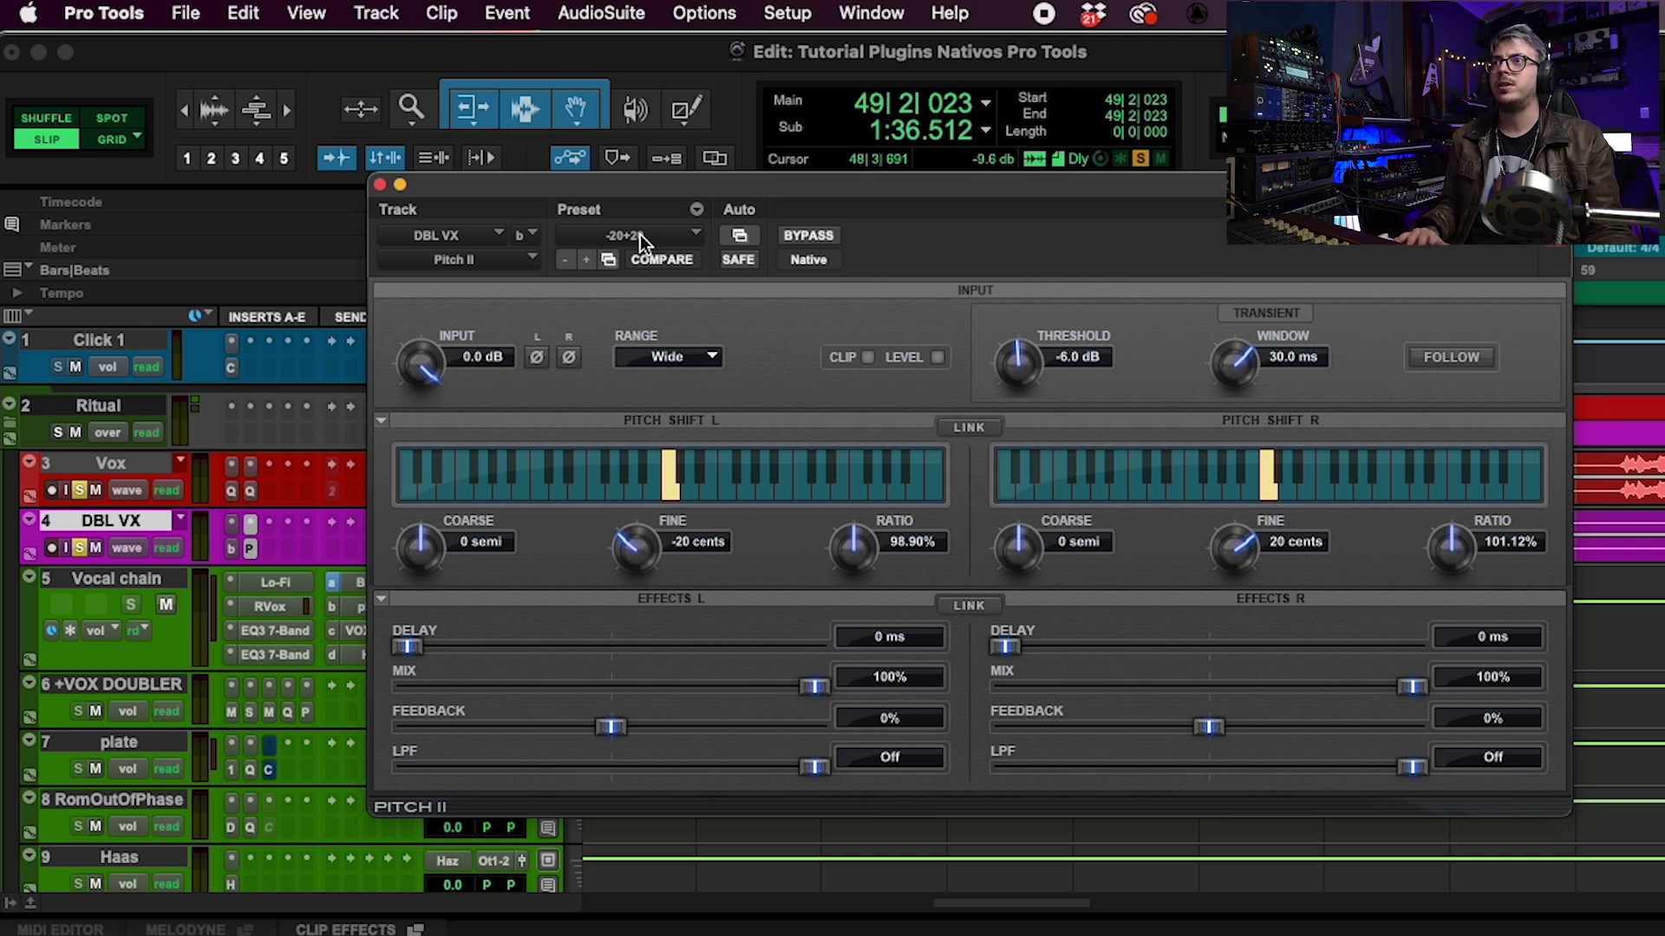
# Return to the -5+5 preset and compare the dry and detuned double by toggling bypass
pyautogui.click(640, 234)
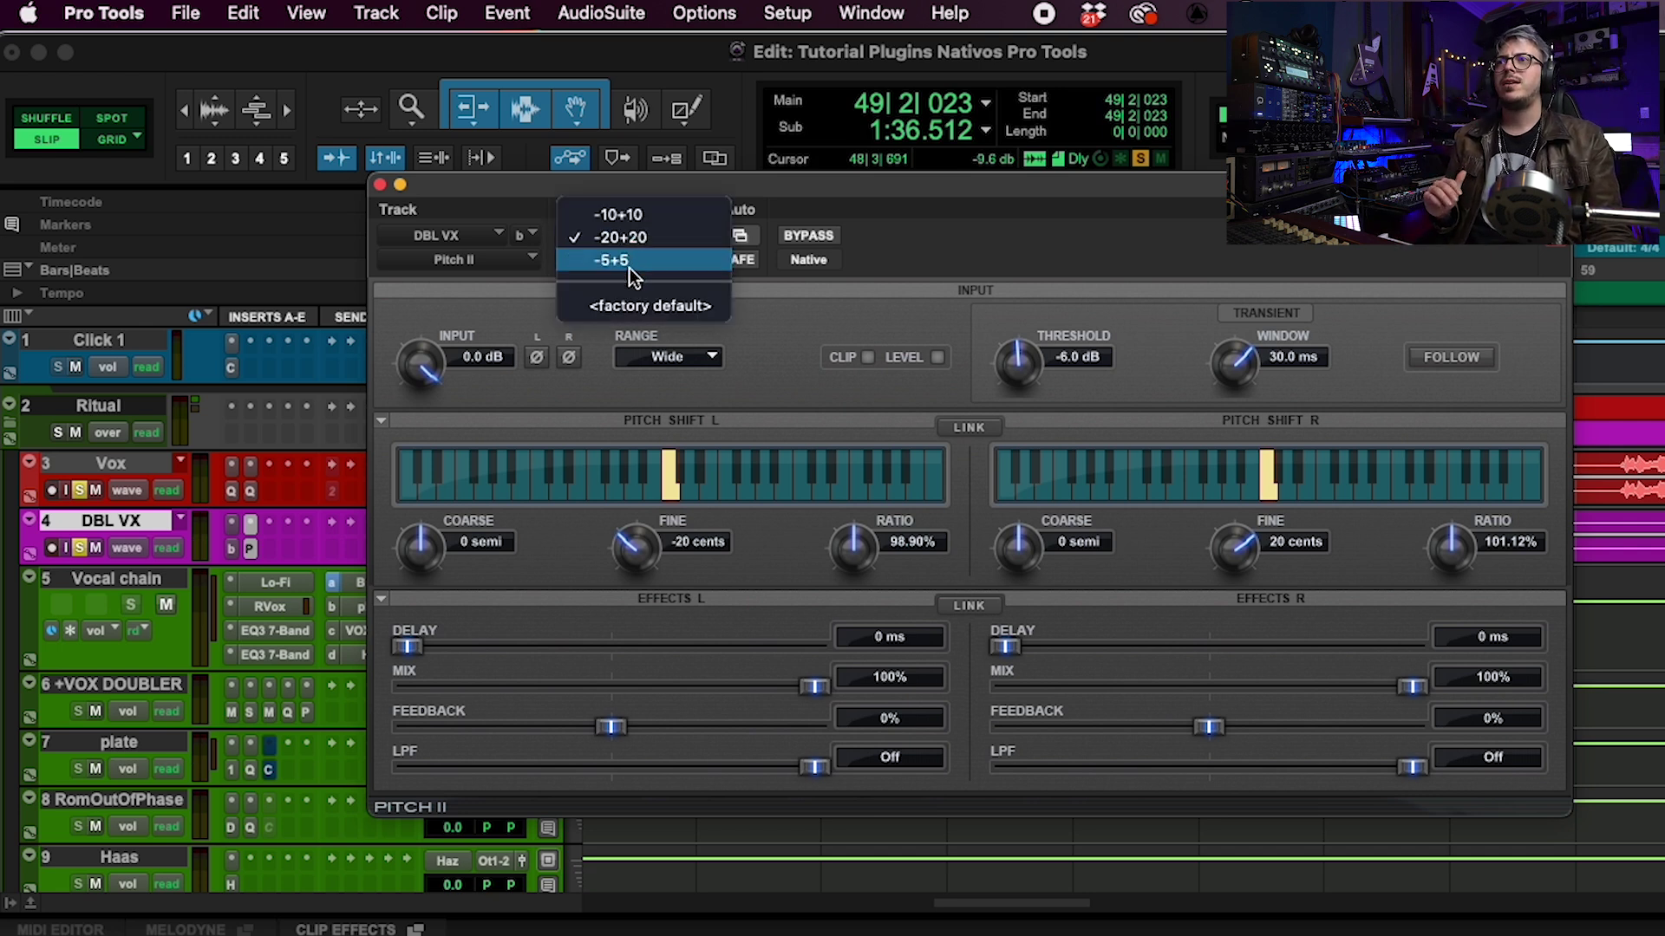
pyautogui.click(629, 261)
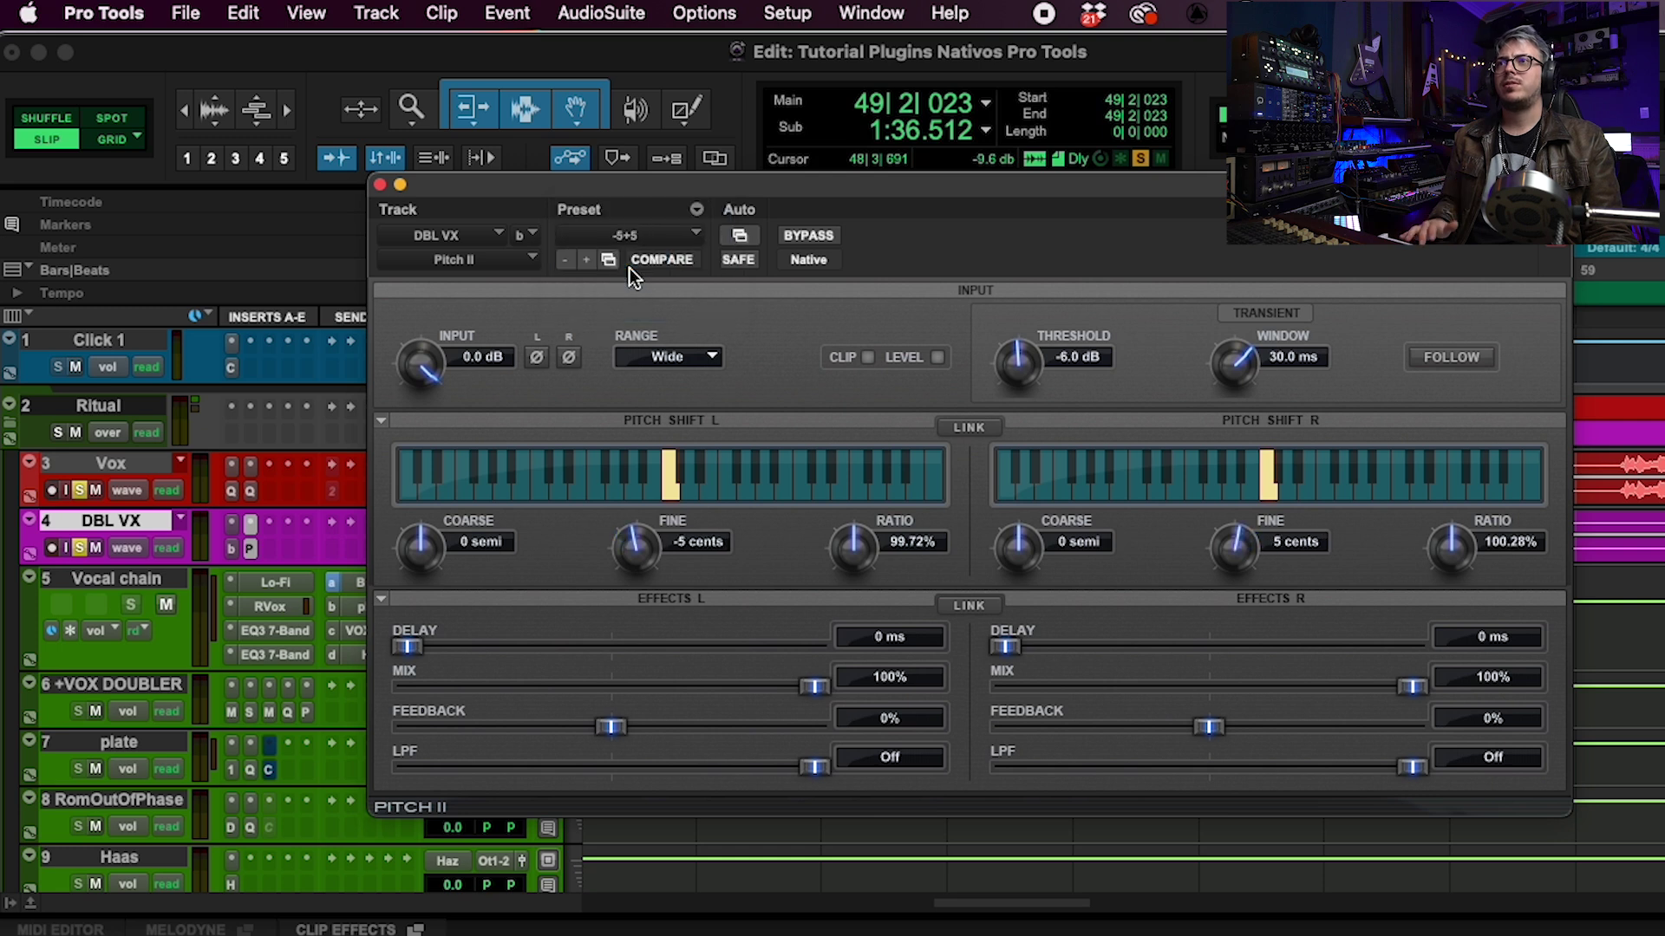
pyautogui.click(796, 238)
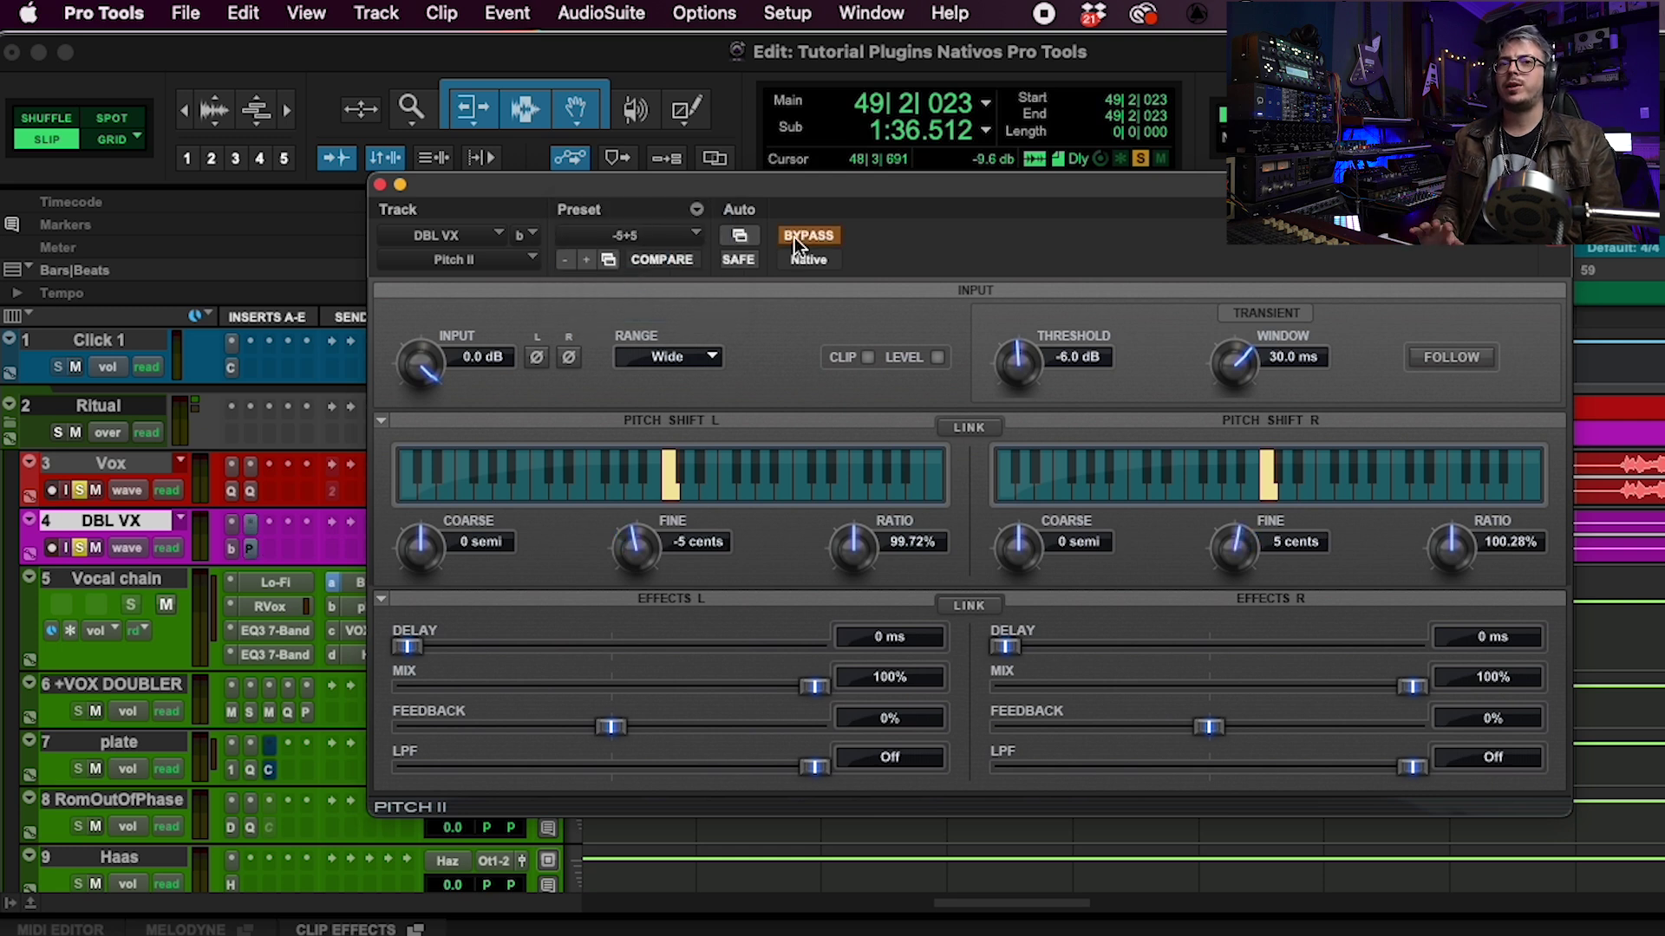
pyautogui.press('space')
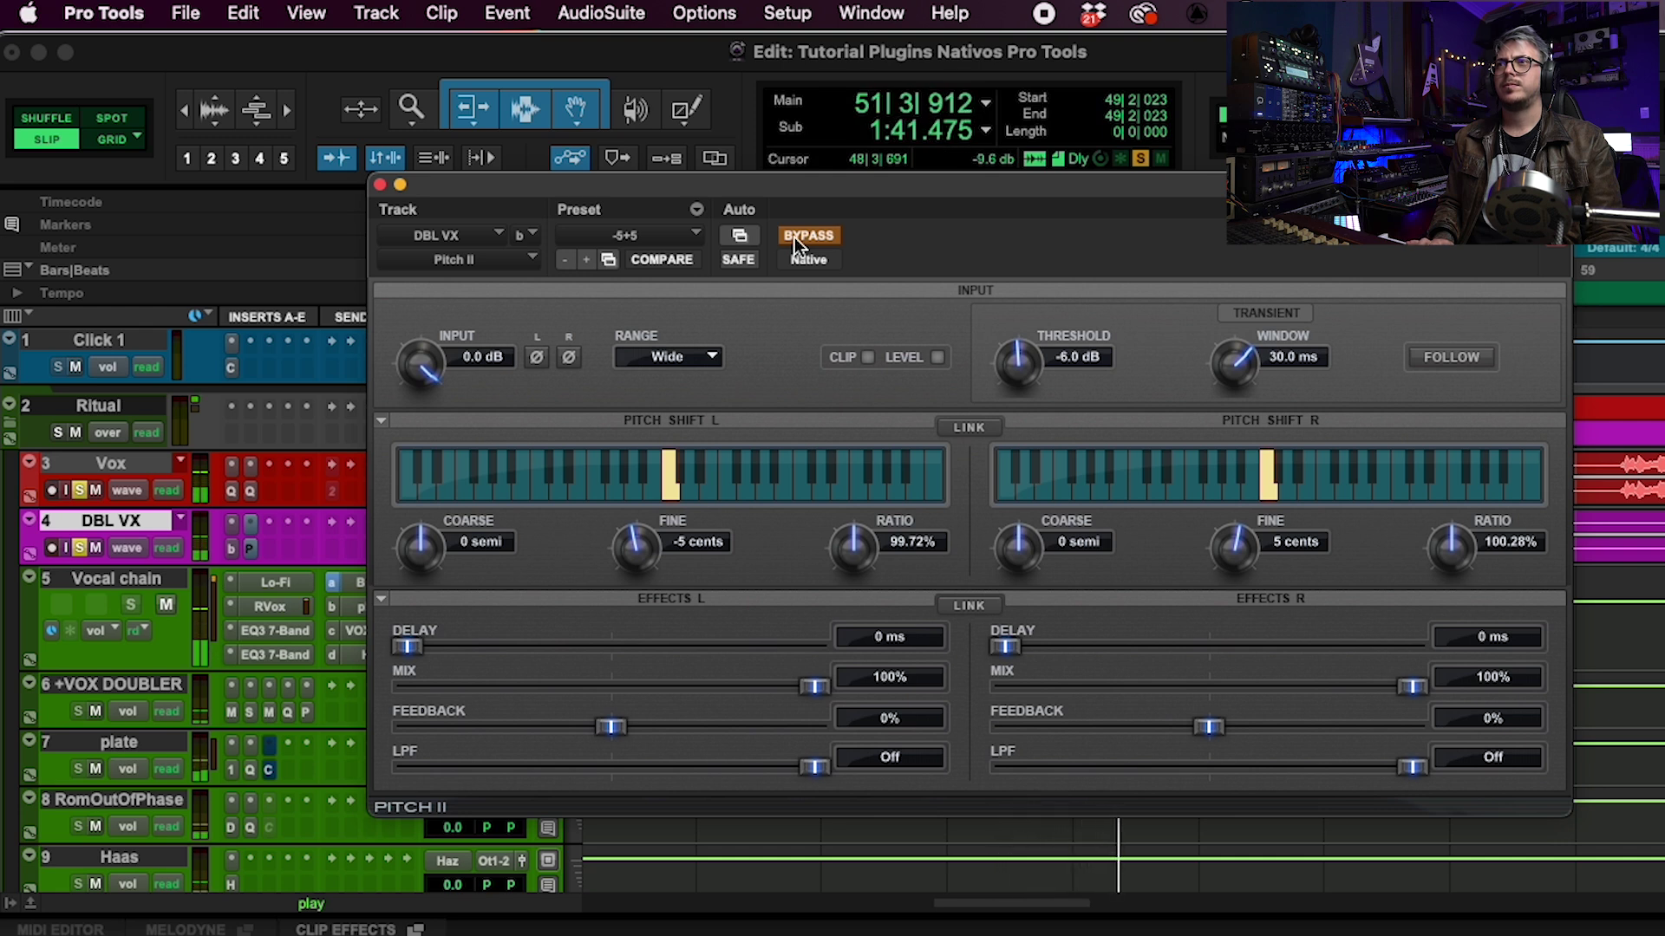
pyautogui.click(819, 231)
pyautogui.press('space')
pyautogui.press('space')
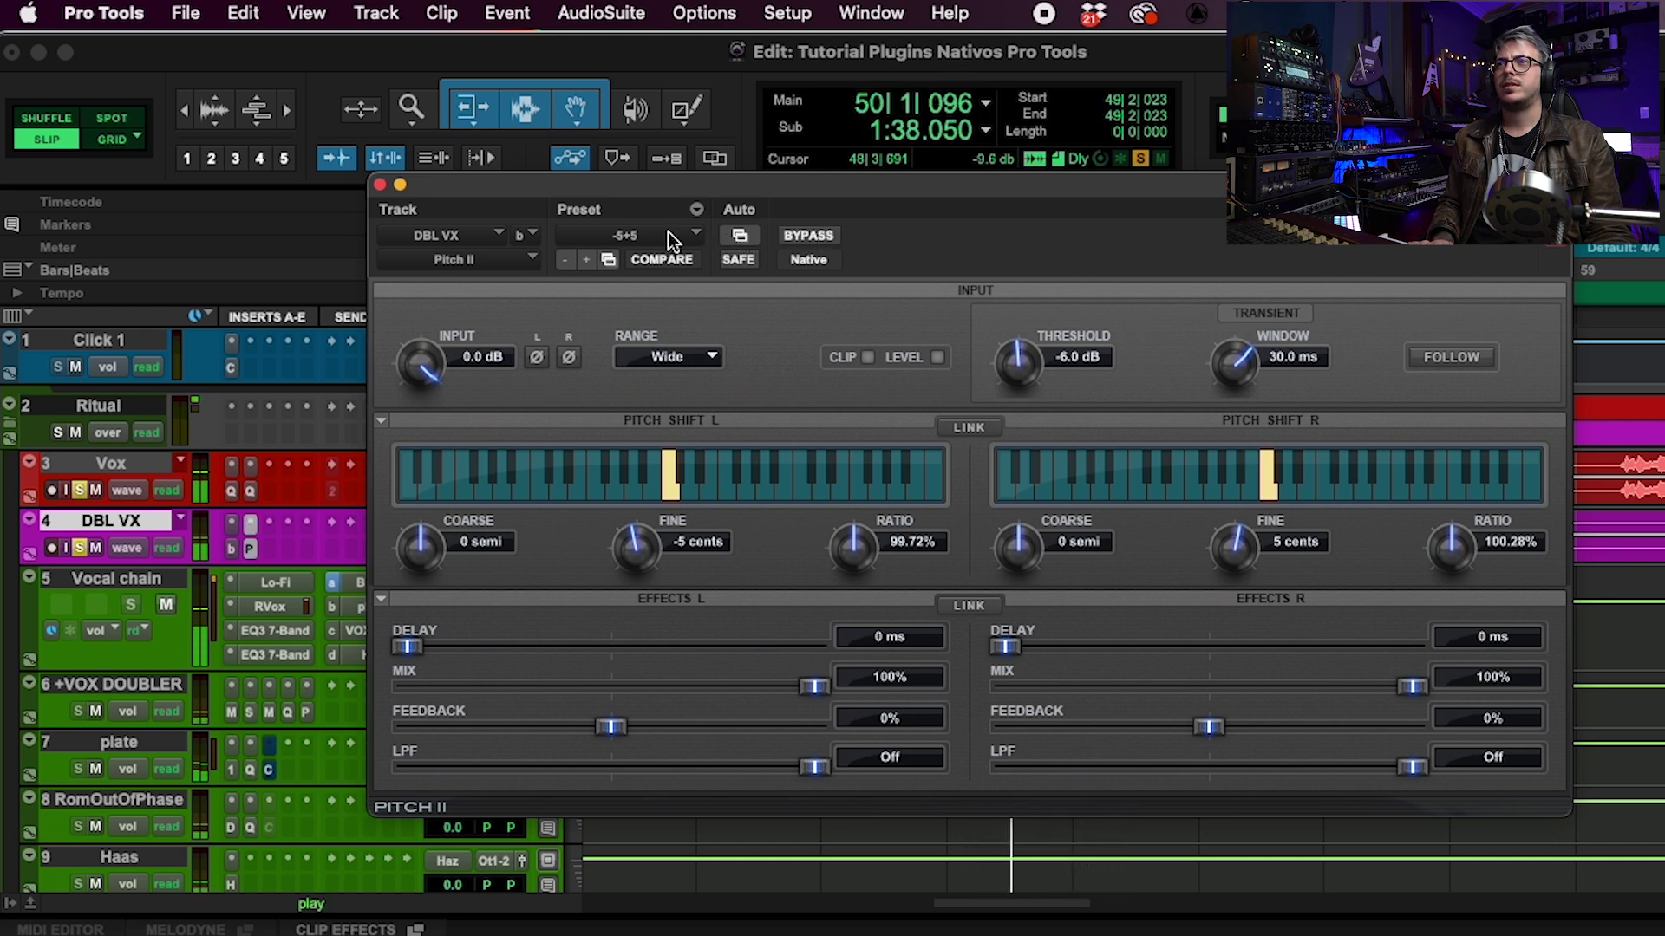
pyautogui.click(829, 230)
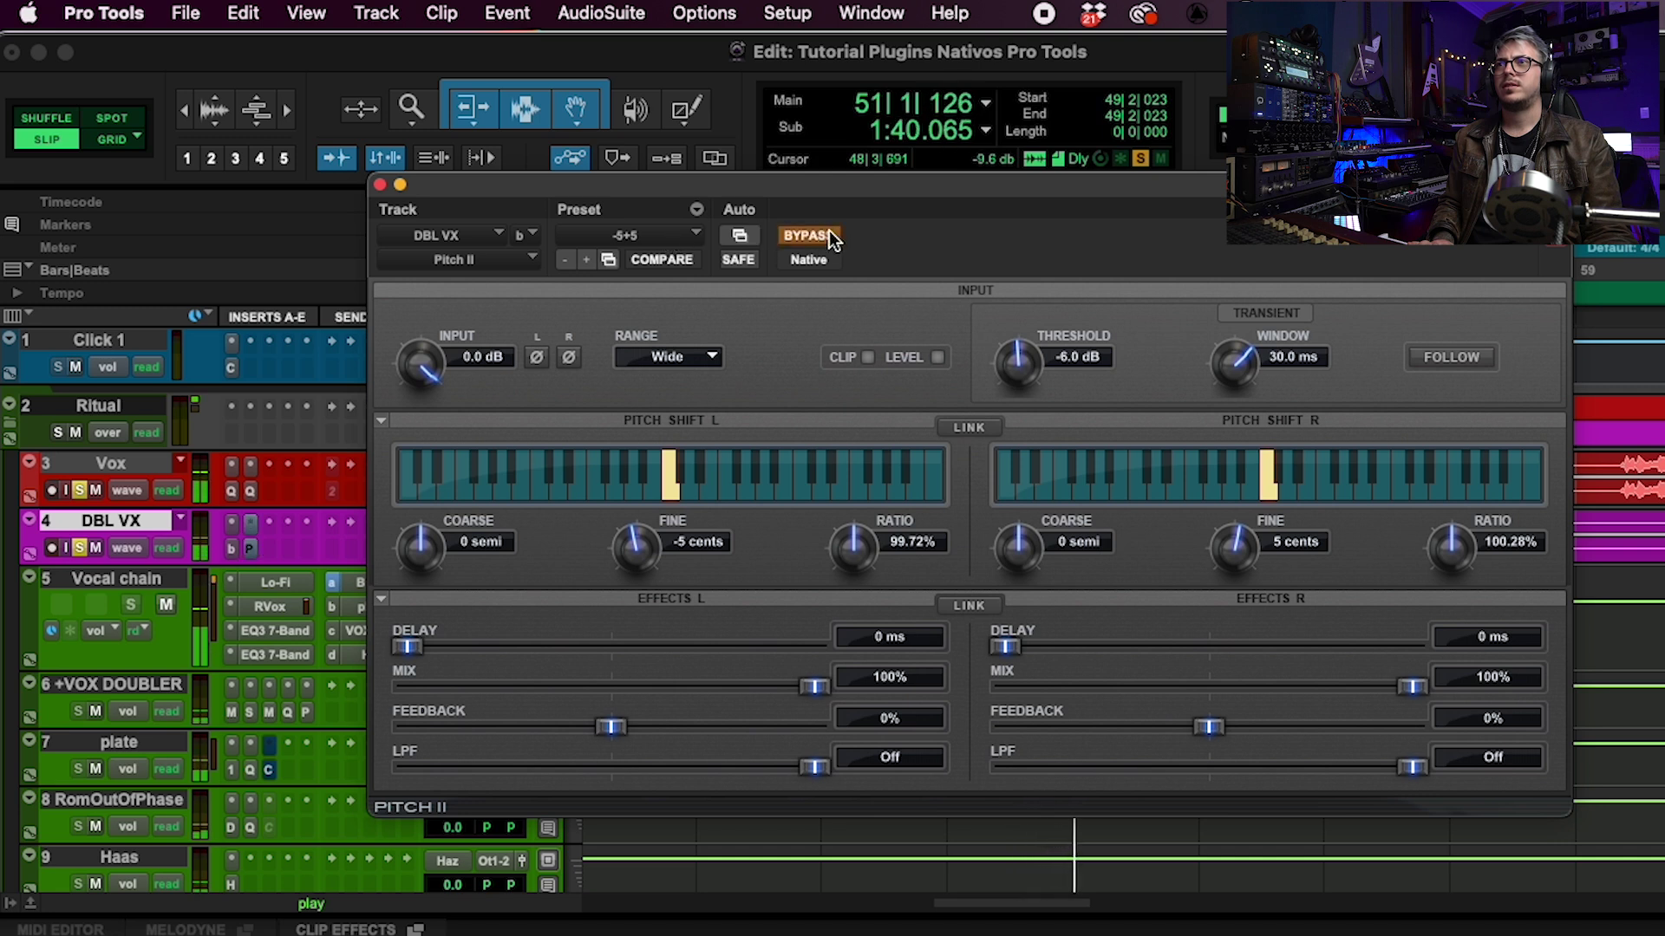
pyautogui.click(829, 230)
pyautogui.press('space')
# Play the double with the -10+10 preset, then settle on the -20+20 preset
pyautogui.click(670, 235)
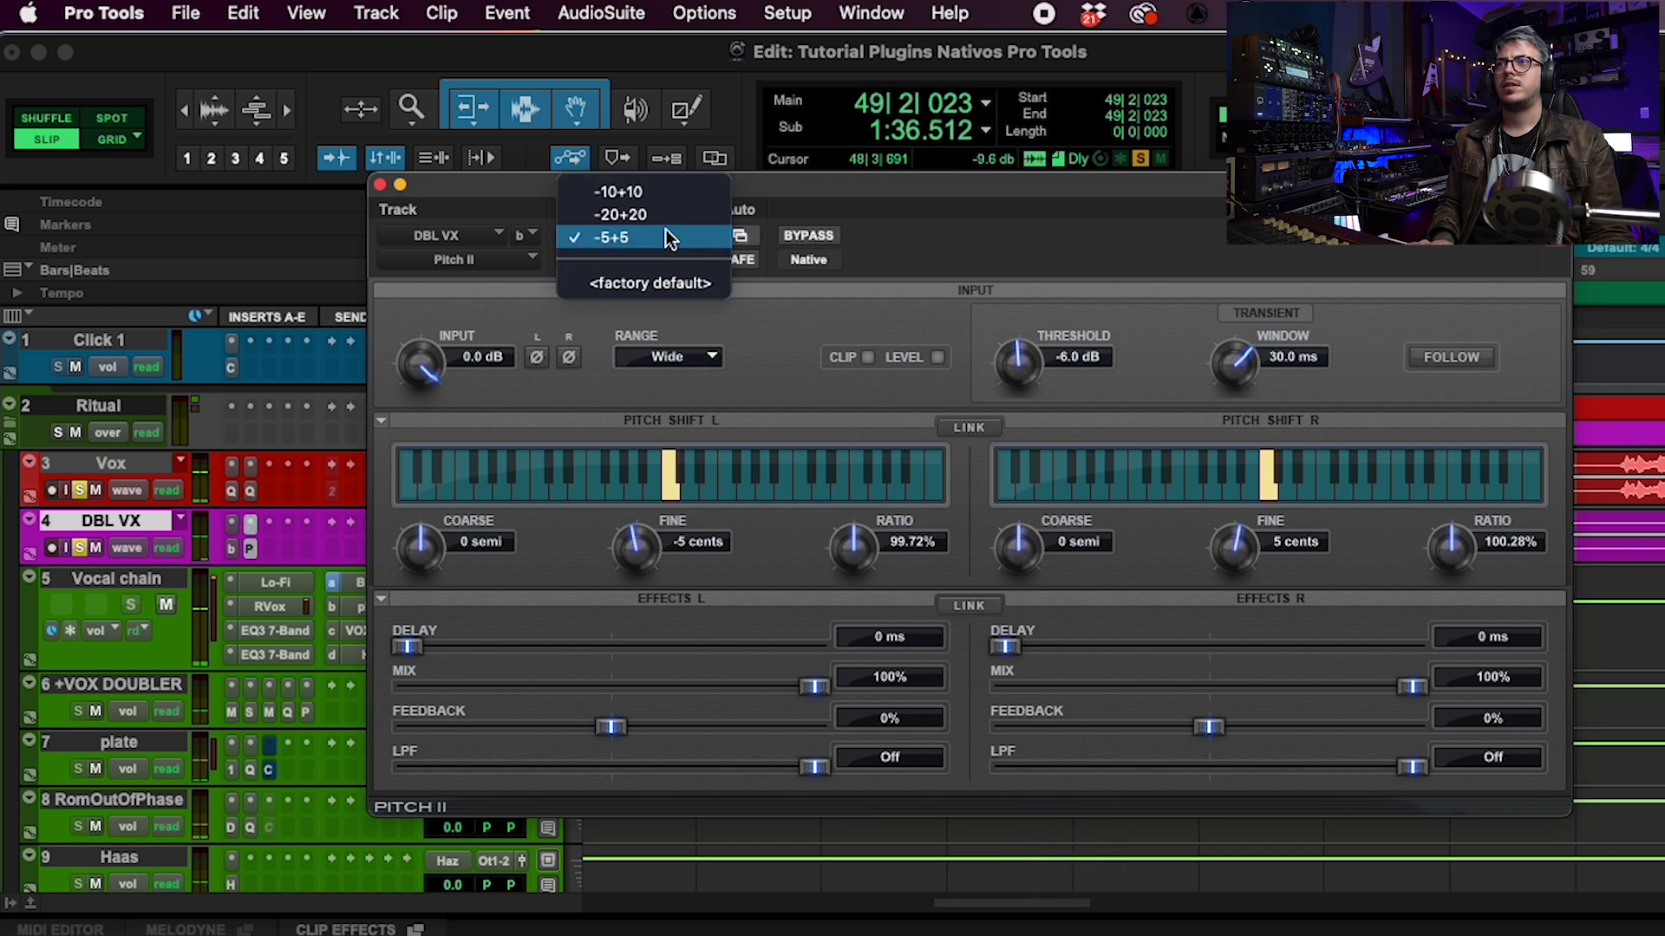
pyautogui.click(663, 199)
pyautogui.press('space')
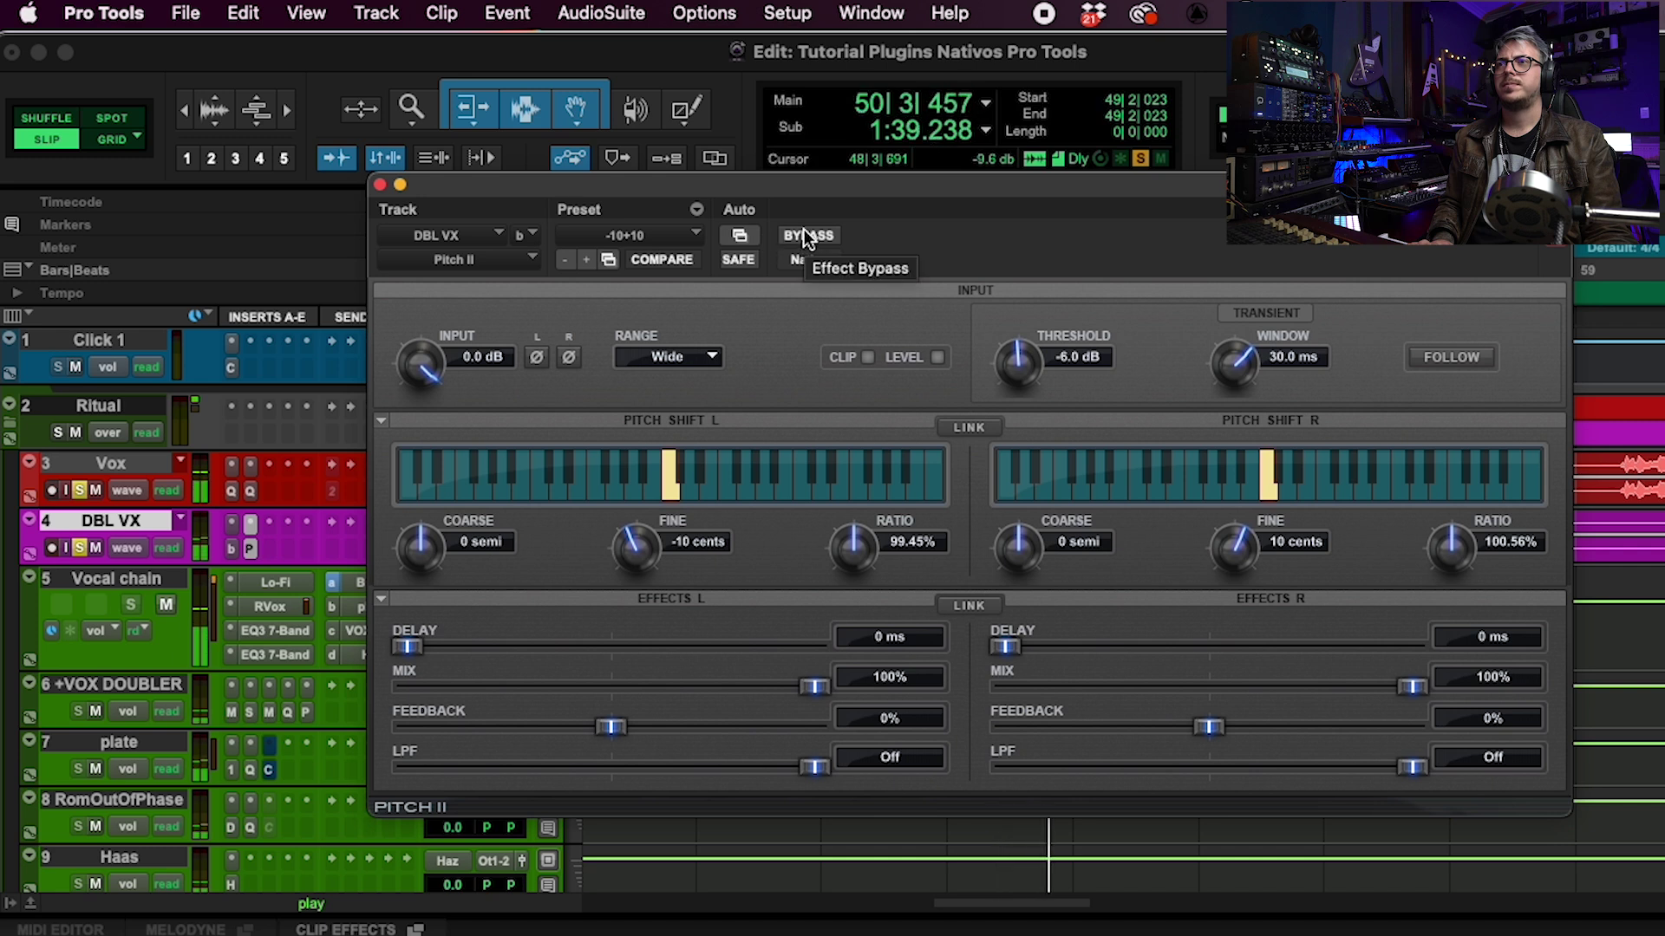
pyautogui.press('space')
pyautogui.click(665, 239)
pyautogui.click(653, 271)
pyautogui.press('space')
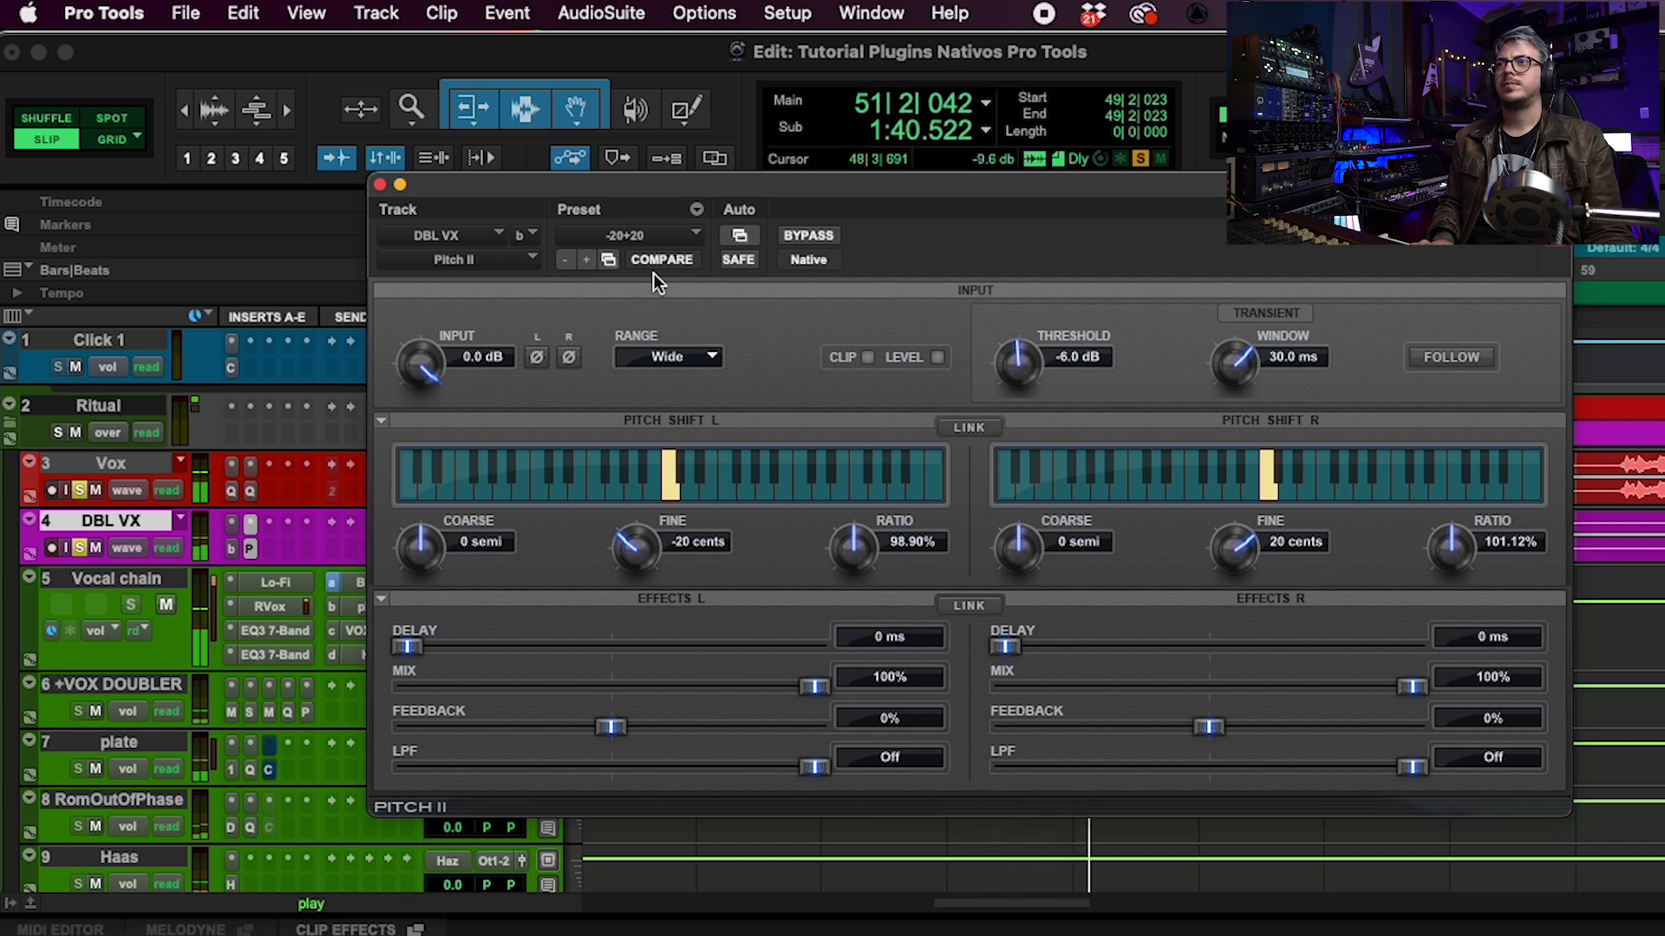
pyautogui.press('space')
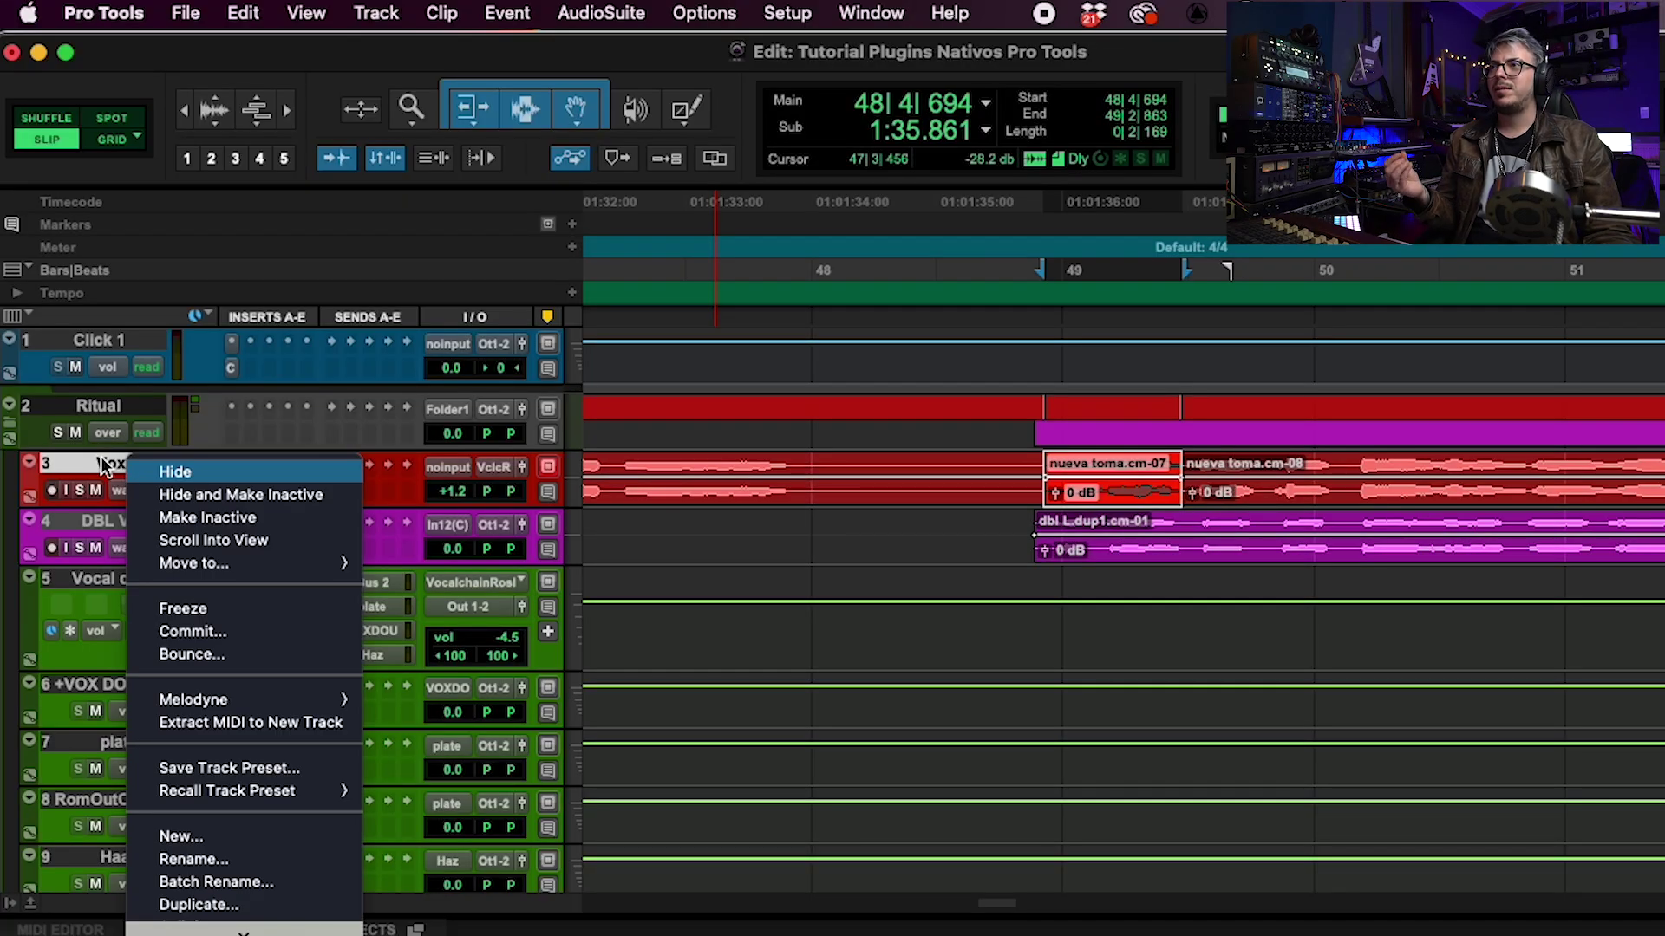
# Duplicate Vox as Vox.dup2, copy the nueva toma.cm-07 clip onto it, and select from bar 48
pyautogui.click(247, 863)
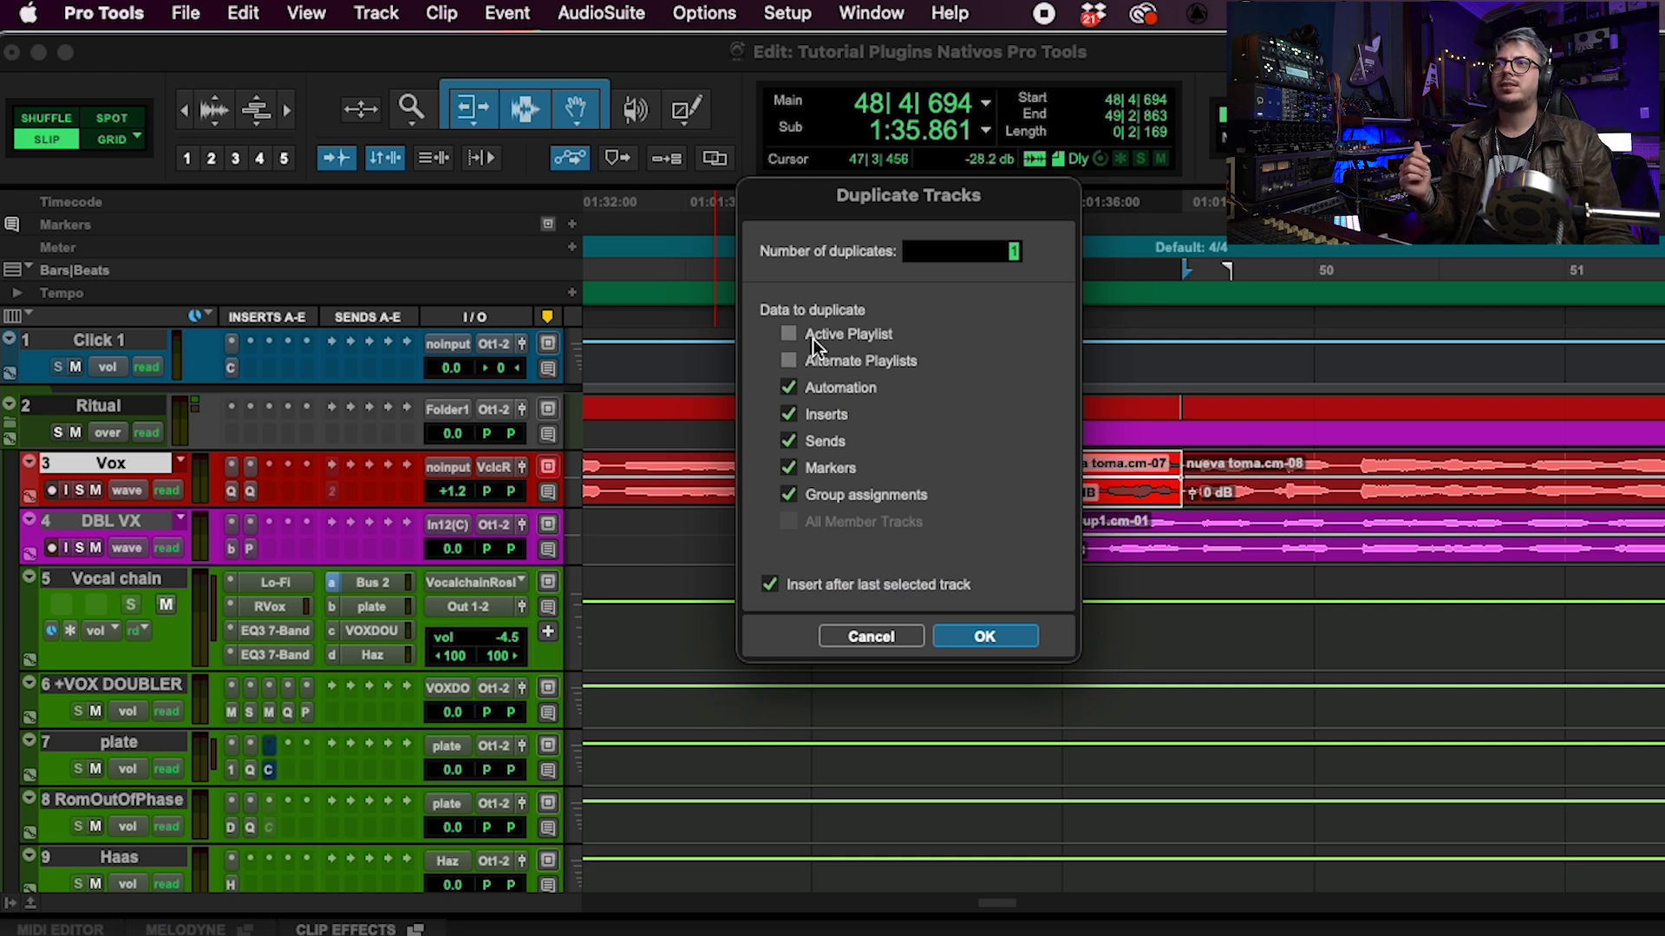
pyautogui.click(985, 637)
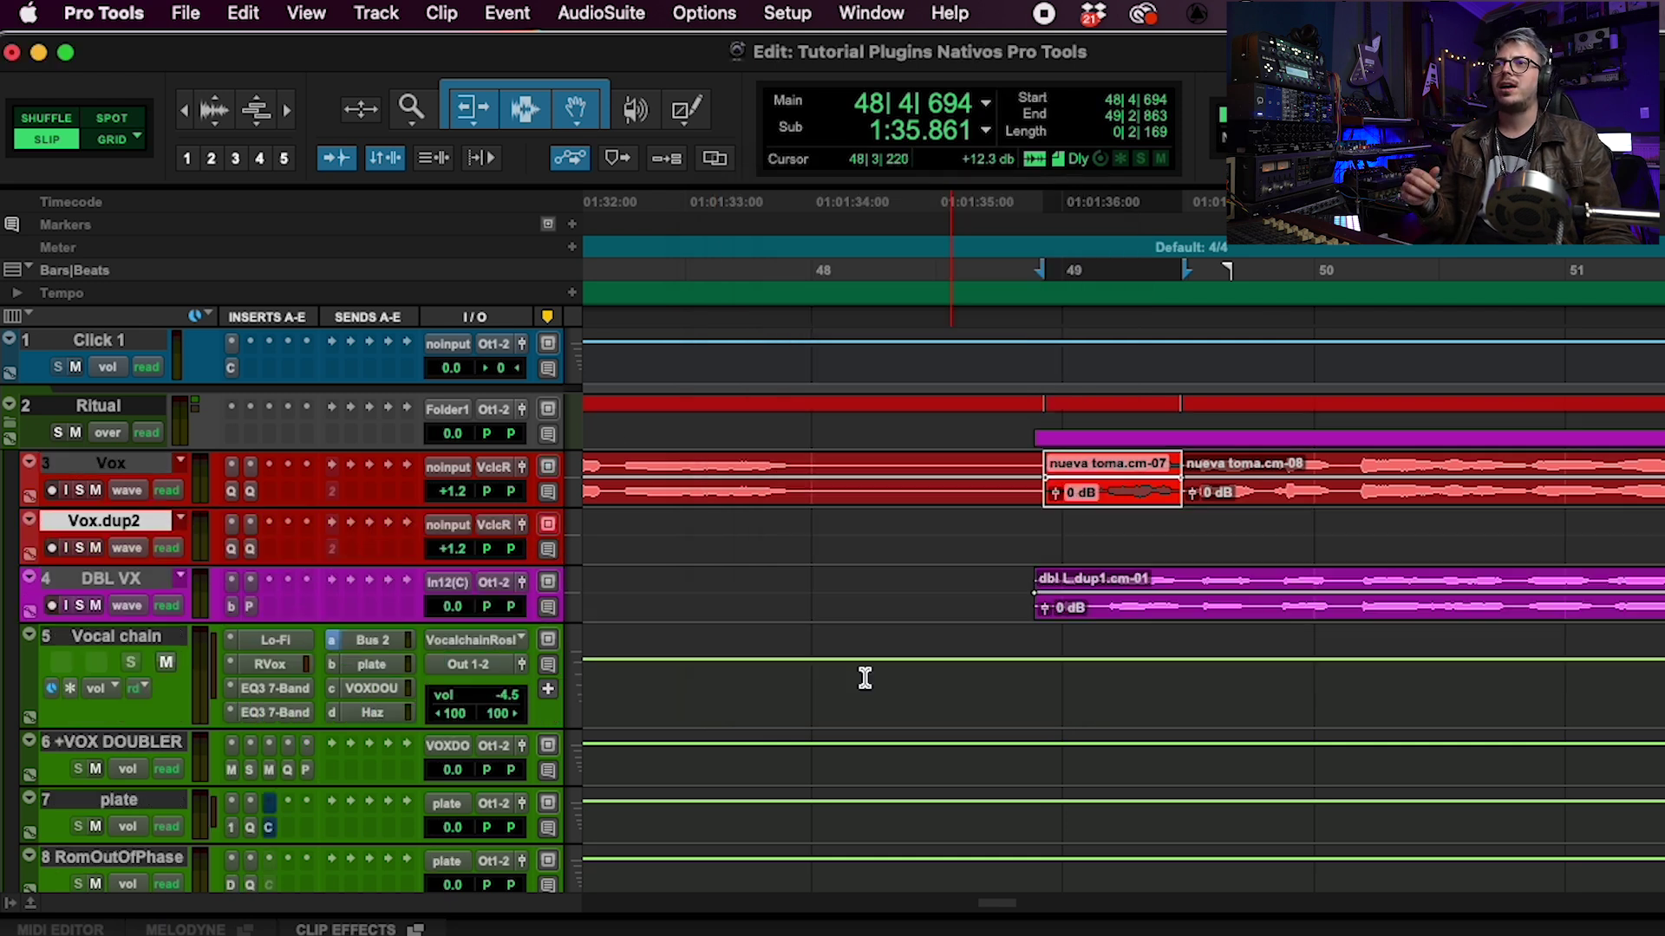
pyautogui.press('super+bracketright')
pyautogui.press('super+bracketright')
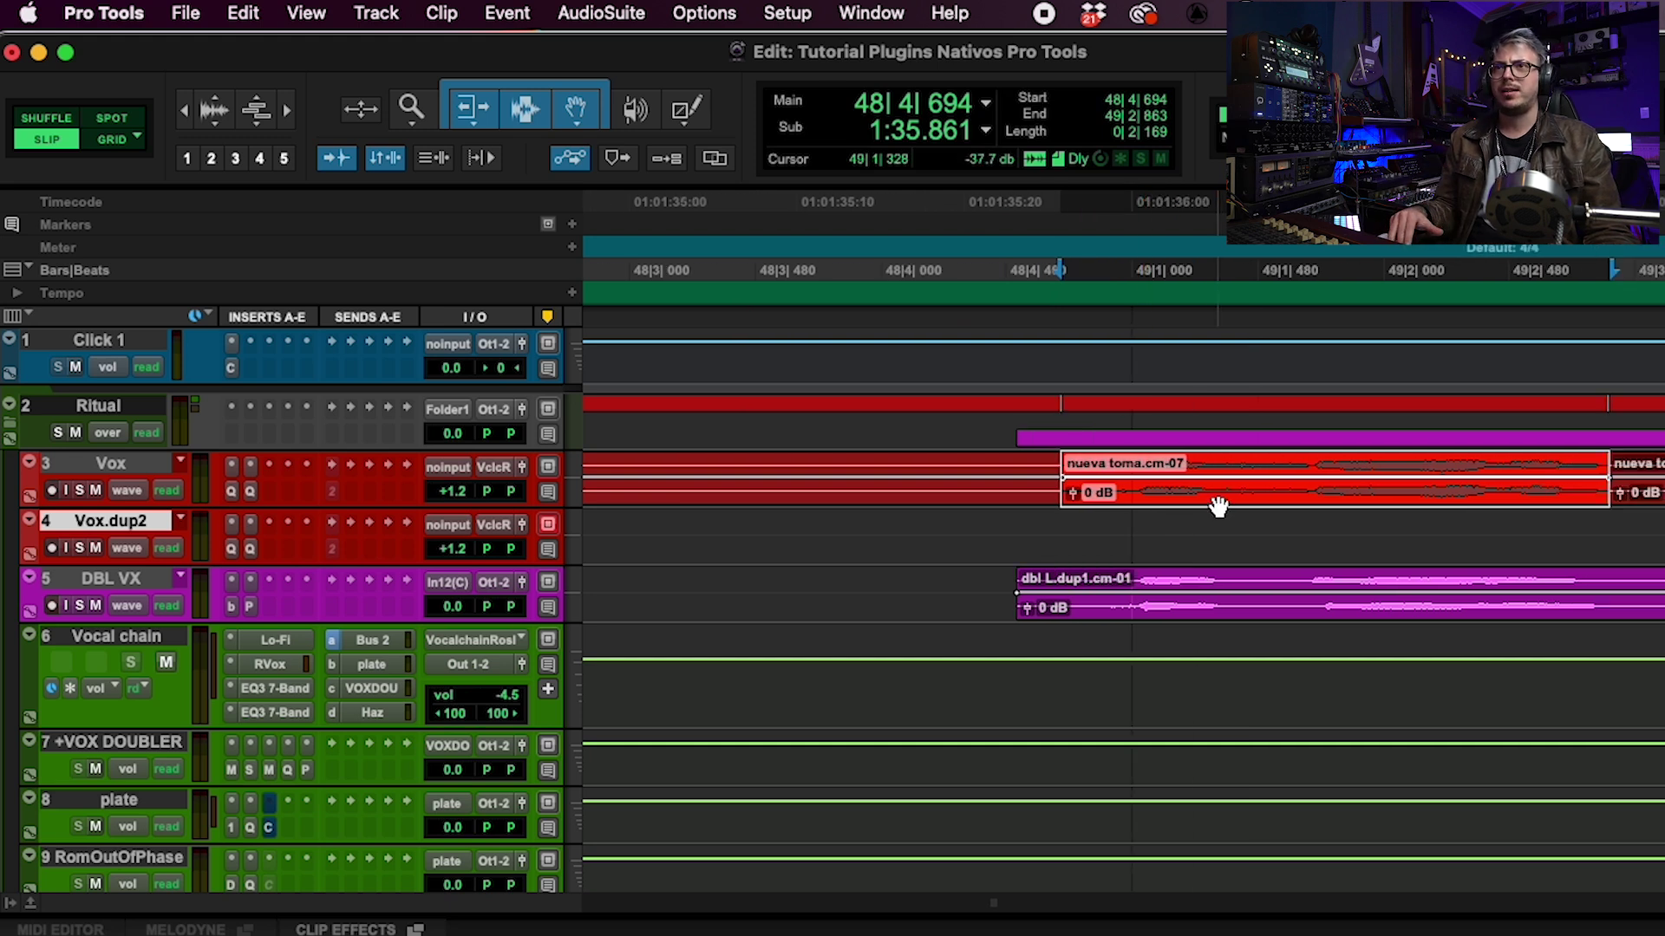
pyautogui.moveTo(1216, 496); pyautogui.dragTo(1214, 528)
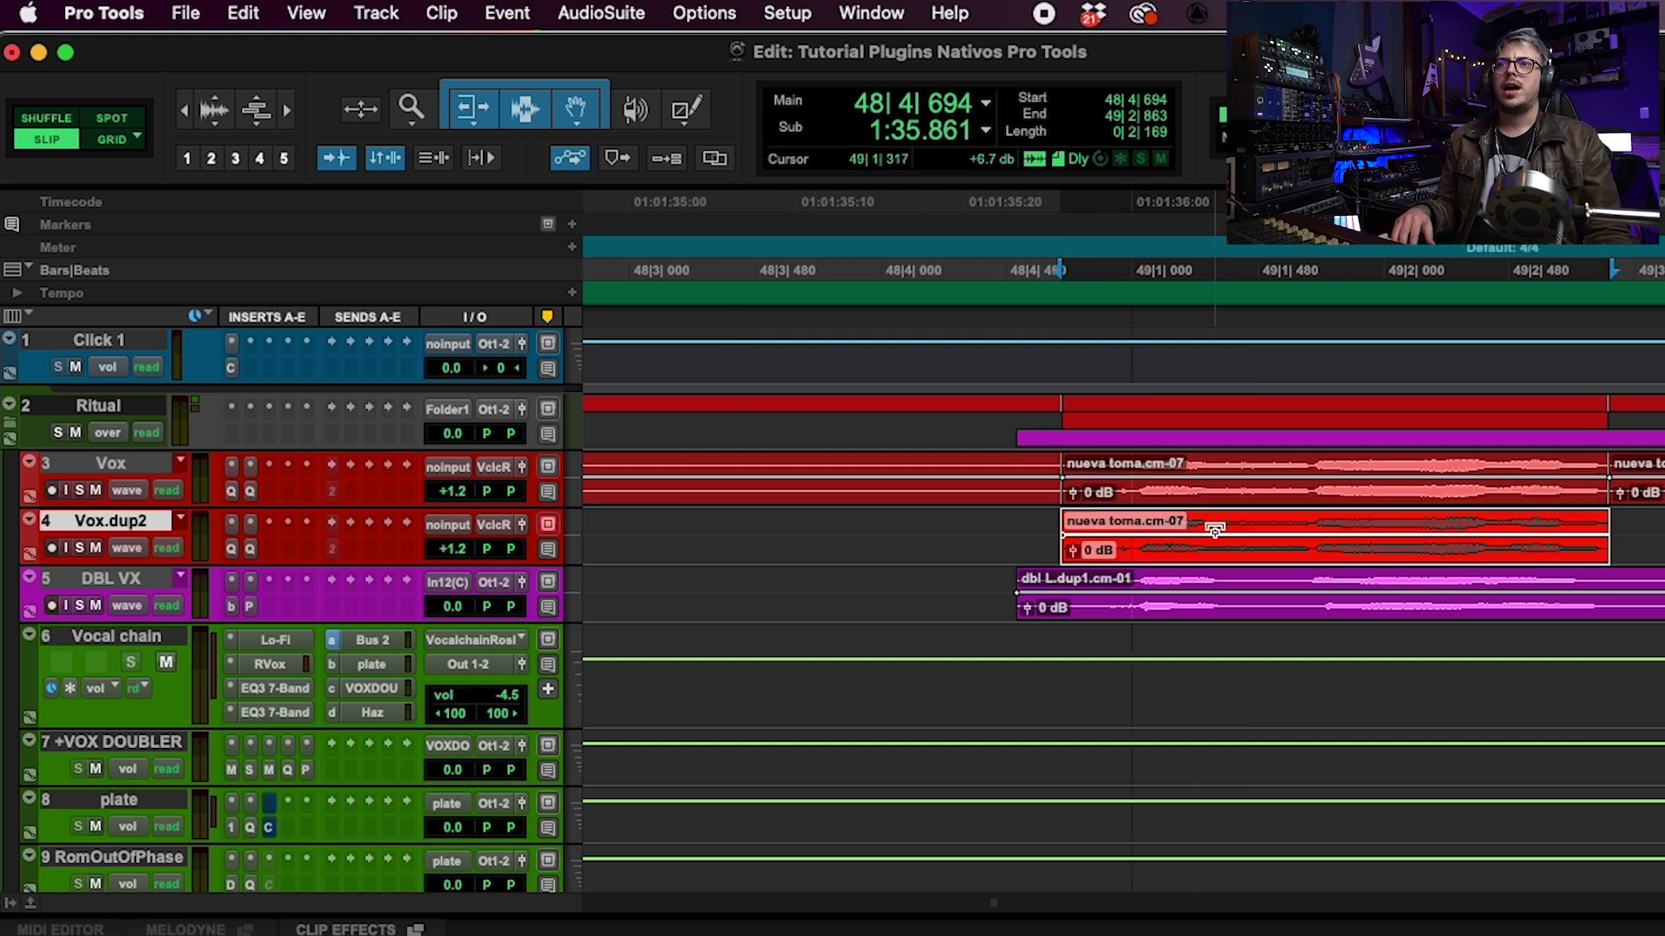
pyautogui.press('super+bracketleft')
pyautogui.press('super+bracketleft')
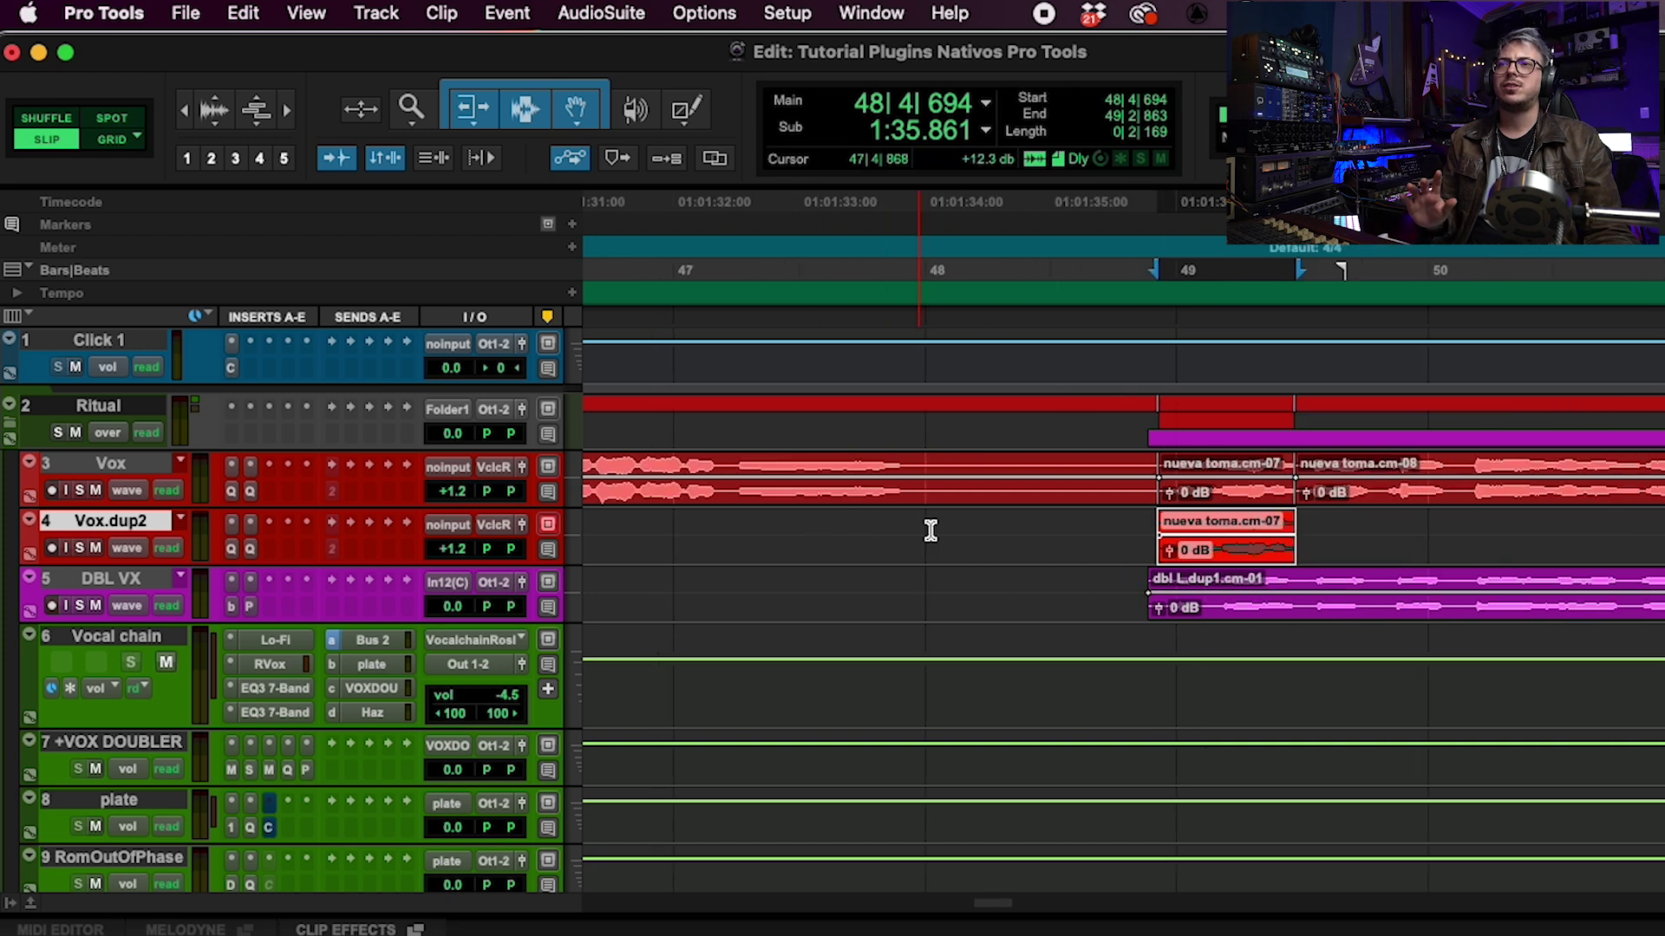
pyautogui.moveTo(928, 527); pyautogui.dragTo(1467, 550)
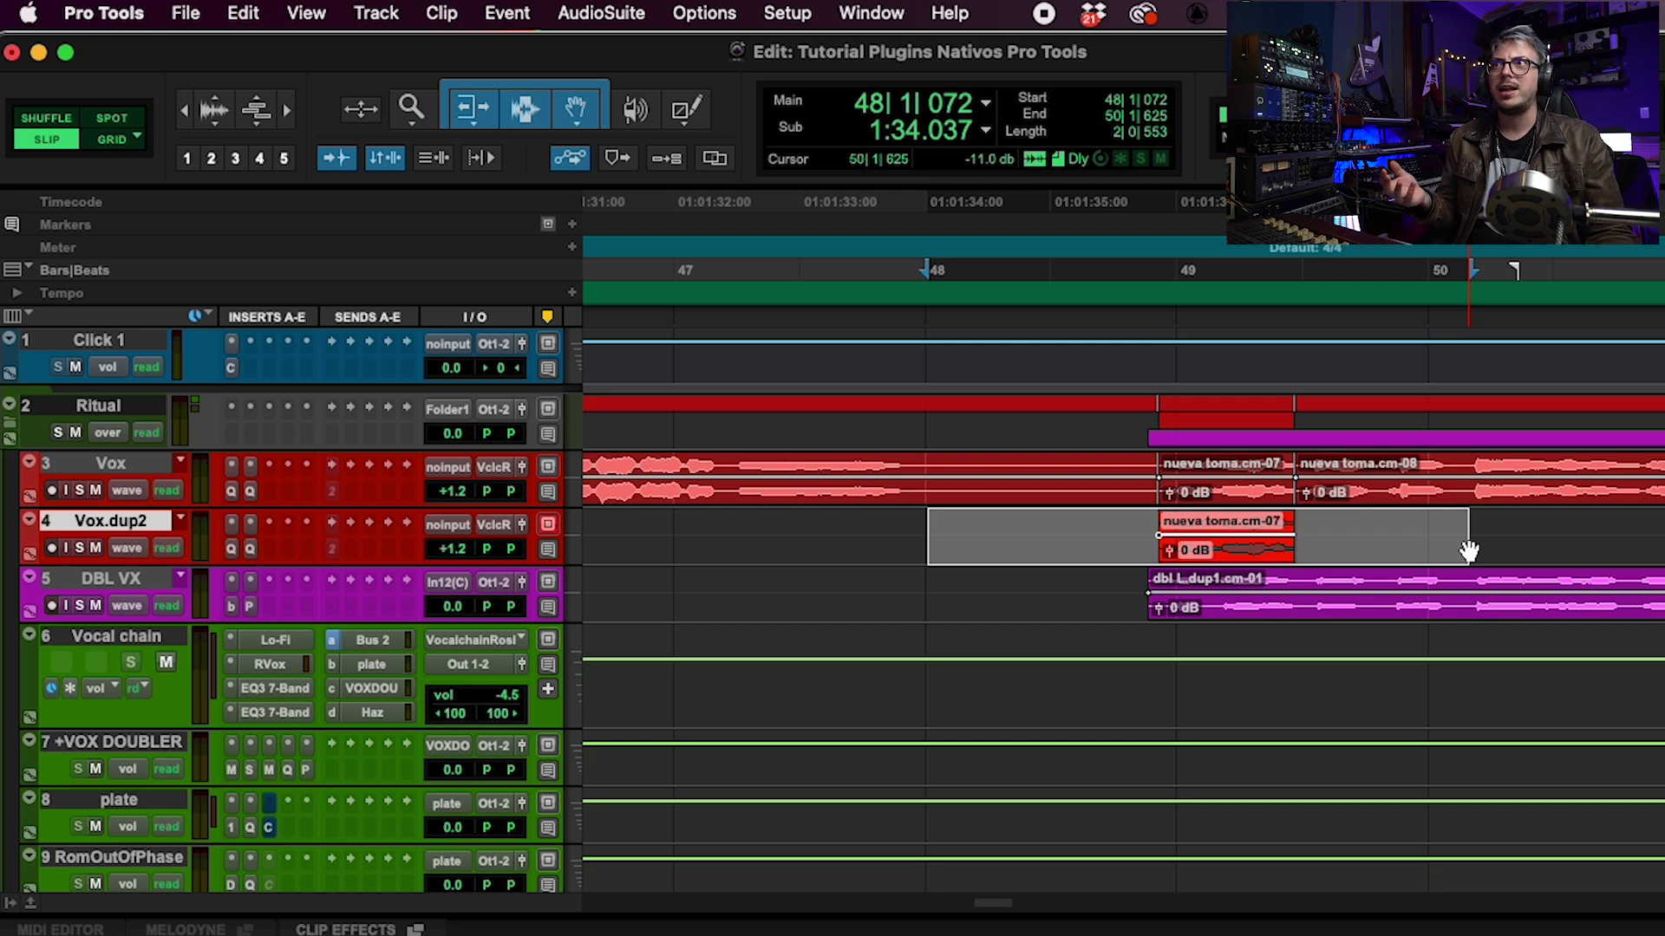
# Open the AudioSuite D-Verb reverb and move its window aside
pyautogui.click(607, 12)
pyautogui.click(980, 402)
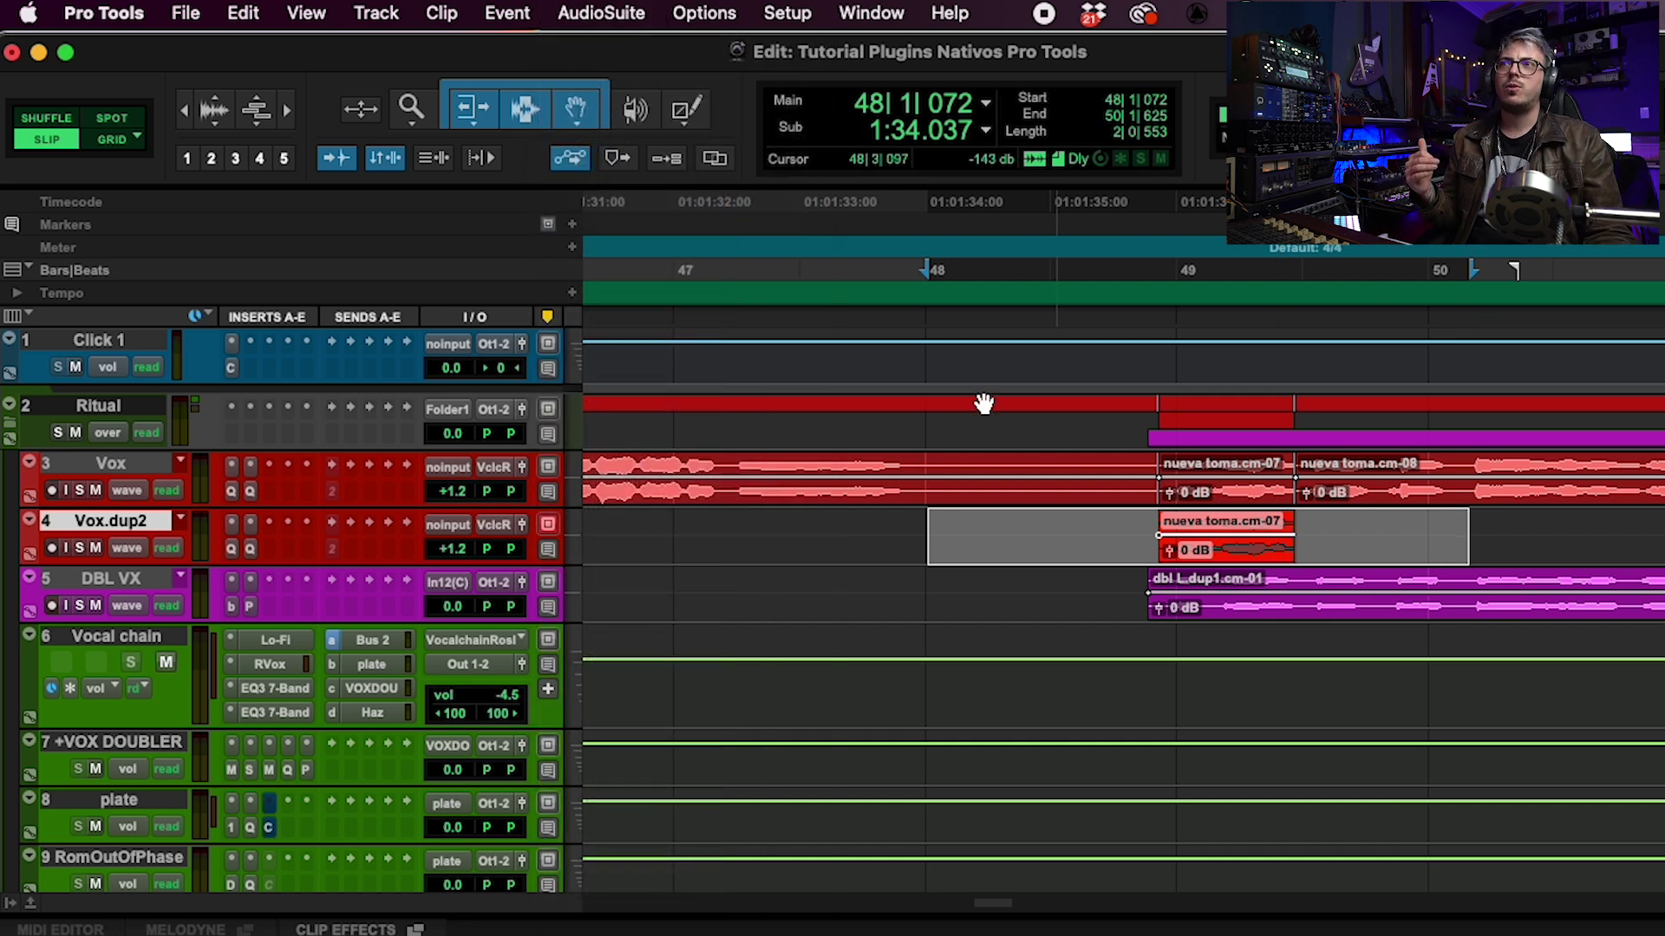
pyautogui.click(635, 15)
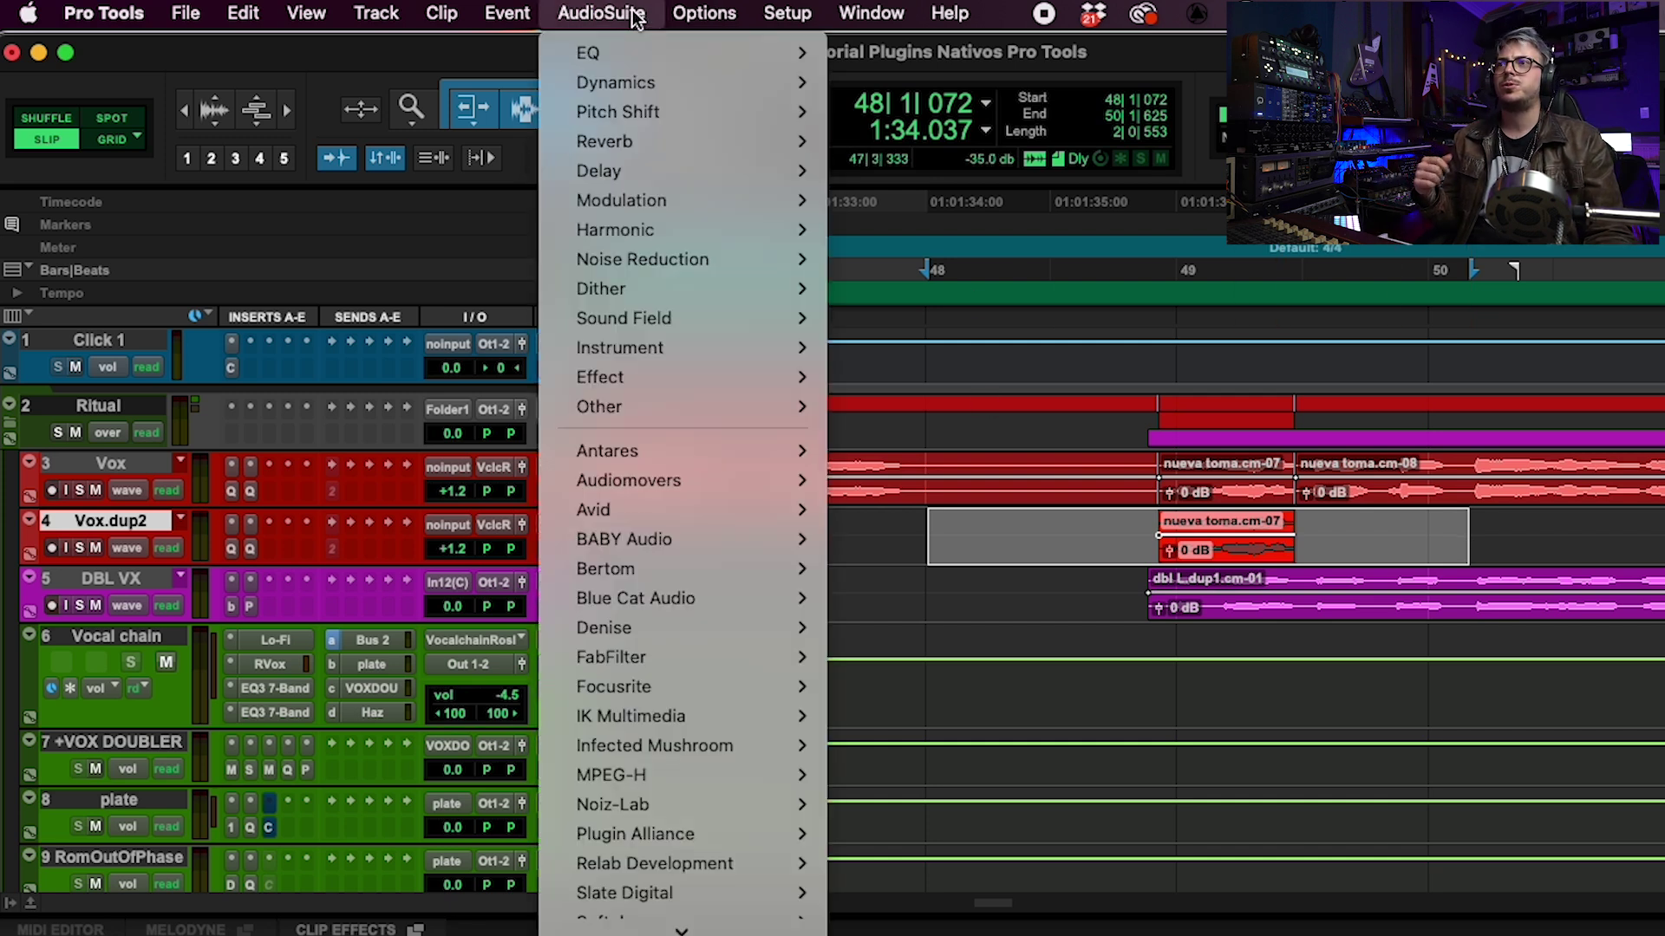
pyautogui.moveTo(654, 205)
pyautogui.moveTo(625, 143)
pyautogui.click(978, 291)
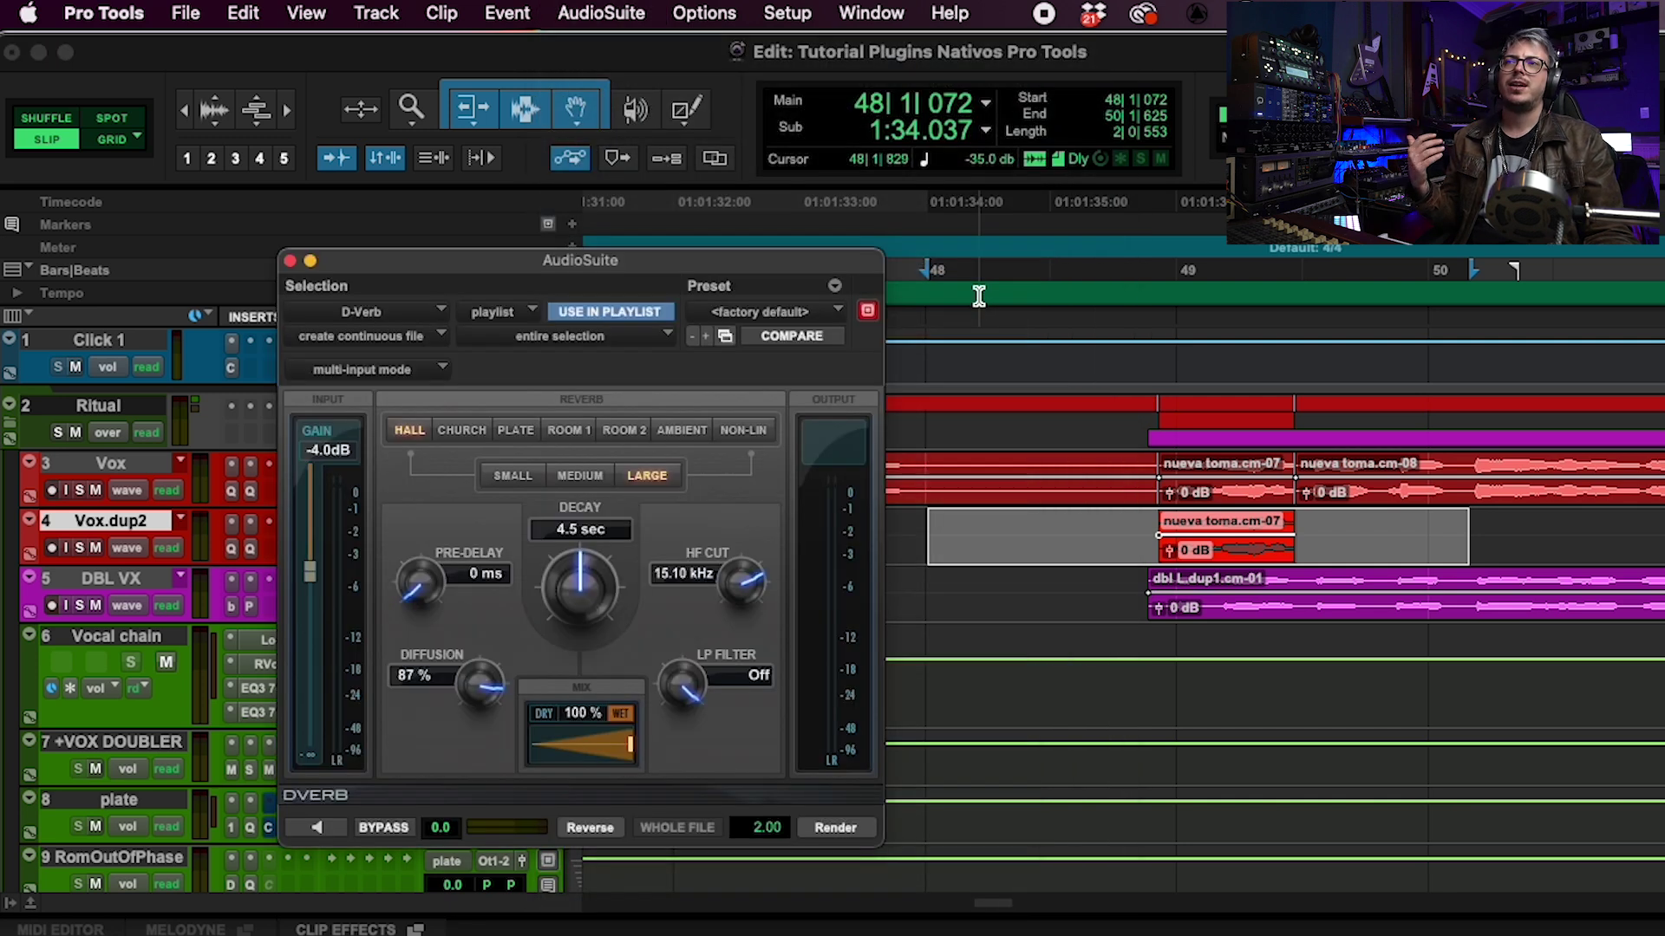
pyautogui.moveTo(844, 252); pyautogui.dragTo(1212, 248)
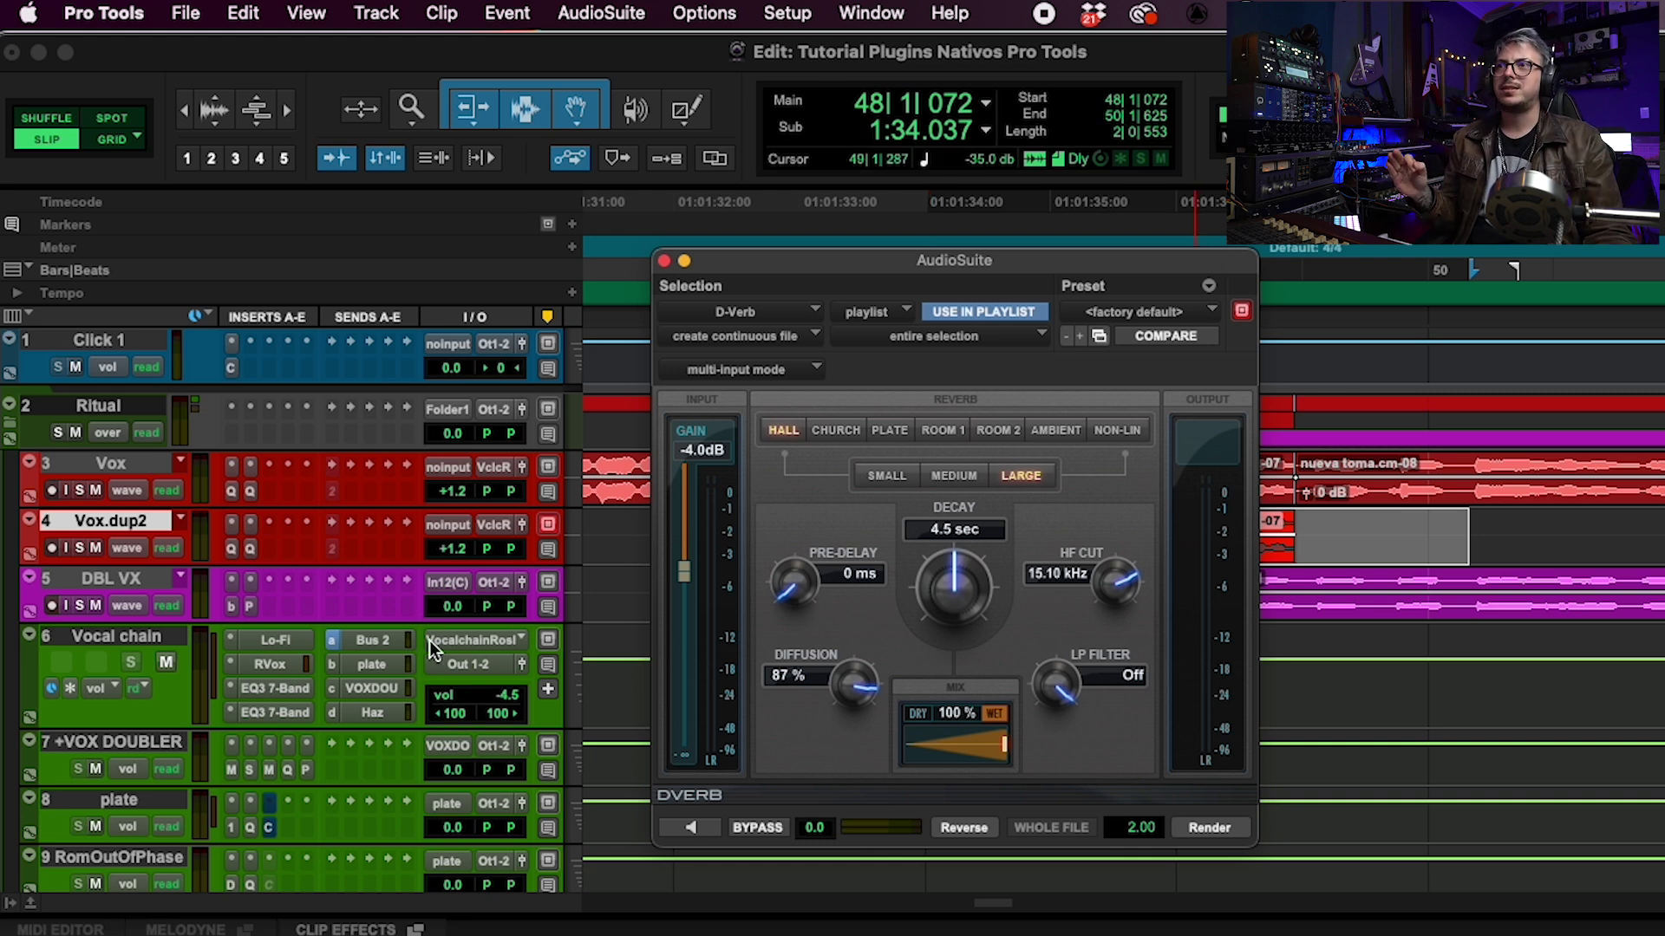
# Set D-Verb to a large Plate with 0 dB input gain and 9.1 sec decay
pyautogui.keyDown('alt'); pyautogui.click(683, 449); pyautogui.keyUp('alt')
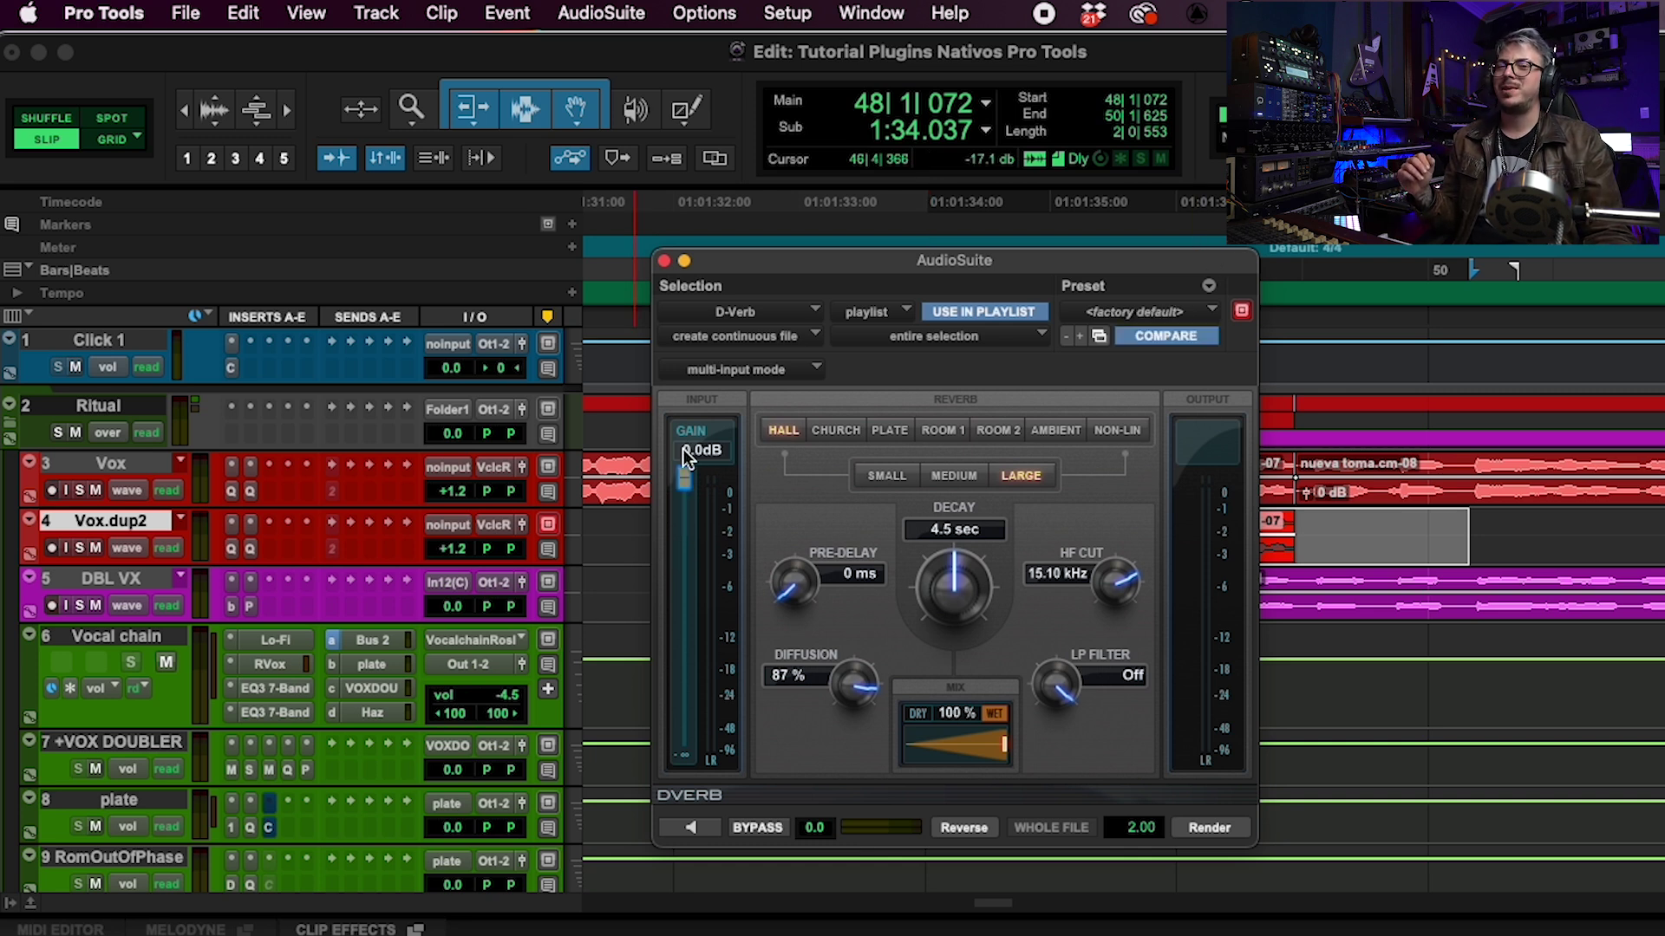
pyautogui.click(933, 432)
pyautogui.moveTo(949, 603); pyautogui.dragTo(1052, 257)
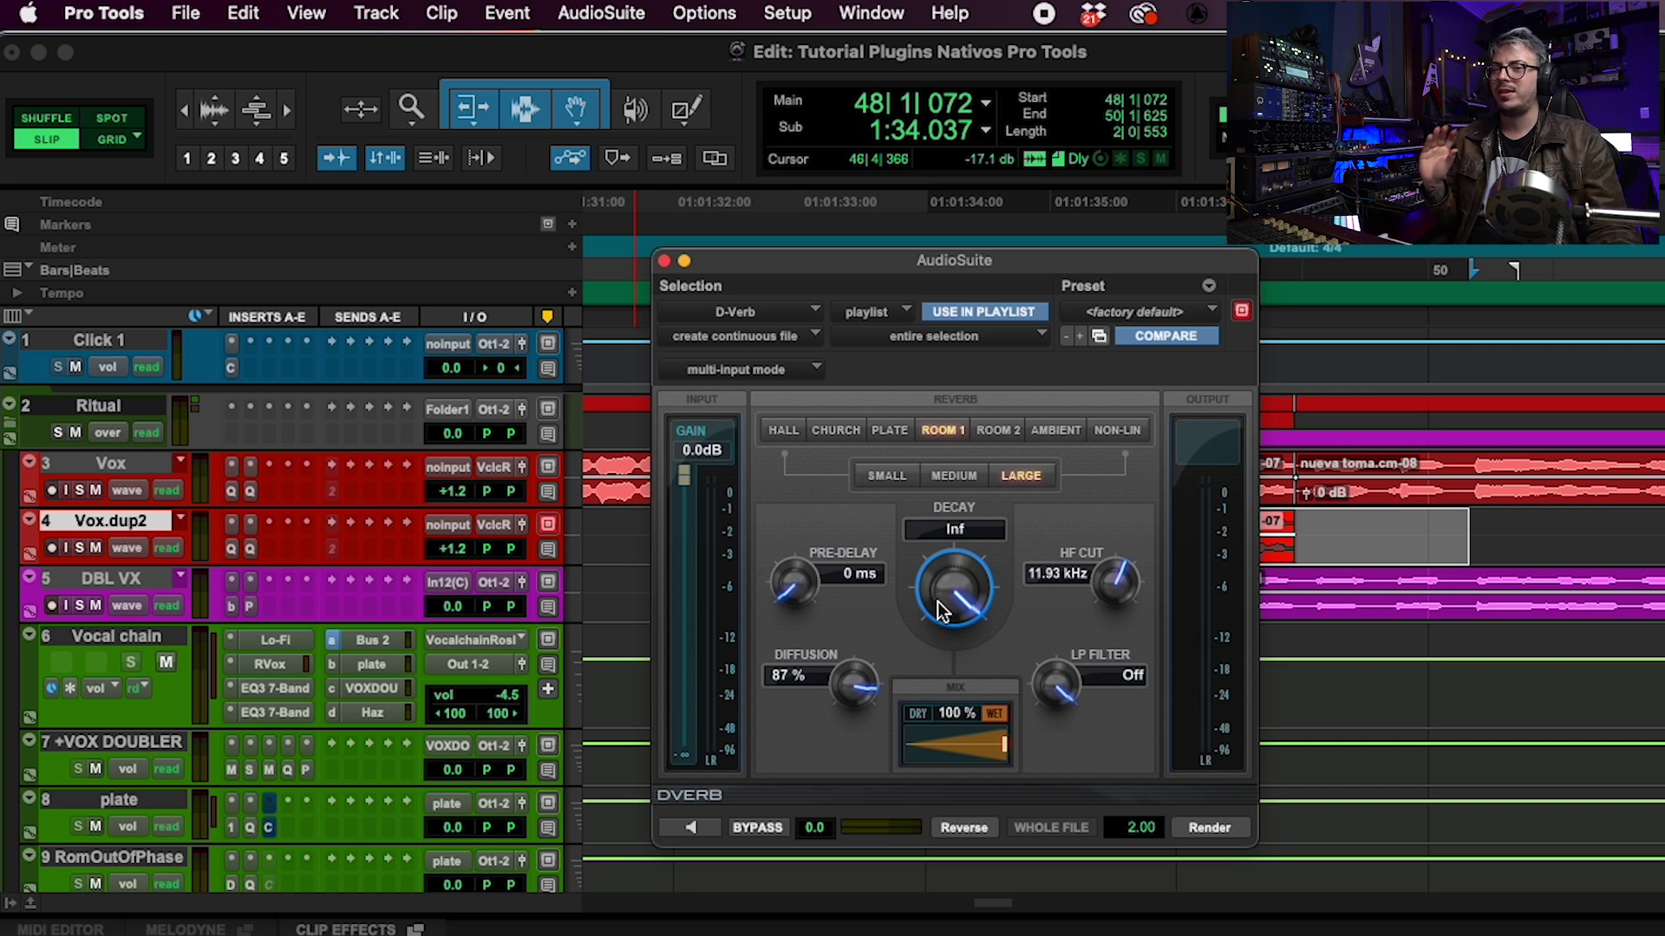
pyautogui.moveTo(941, 612); pyautogui.dragTo(941, 659)
pyautogui.click(836, 430)
pyautogui.click(889, 429)
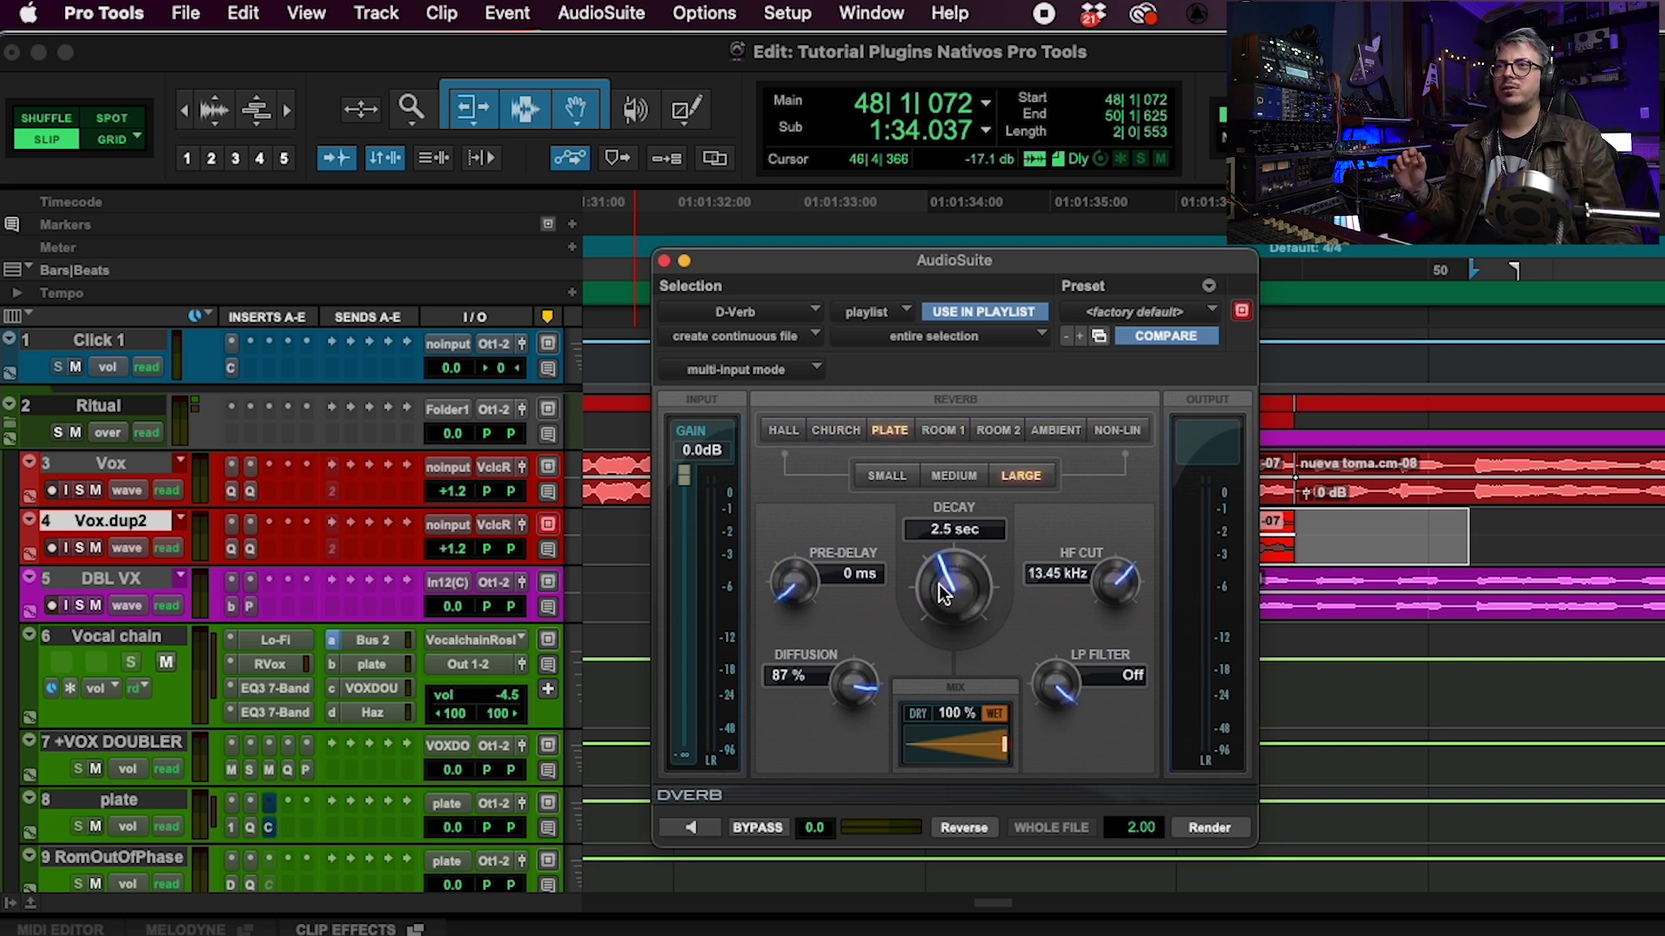
pyautogui.scroll(3, 949, 544)
pyautogui.moveTo(954, 579); pyautogui.dragTo(960, 594)
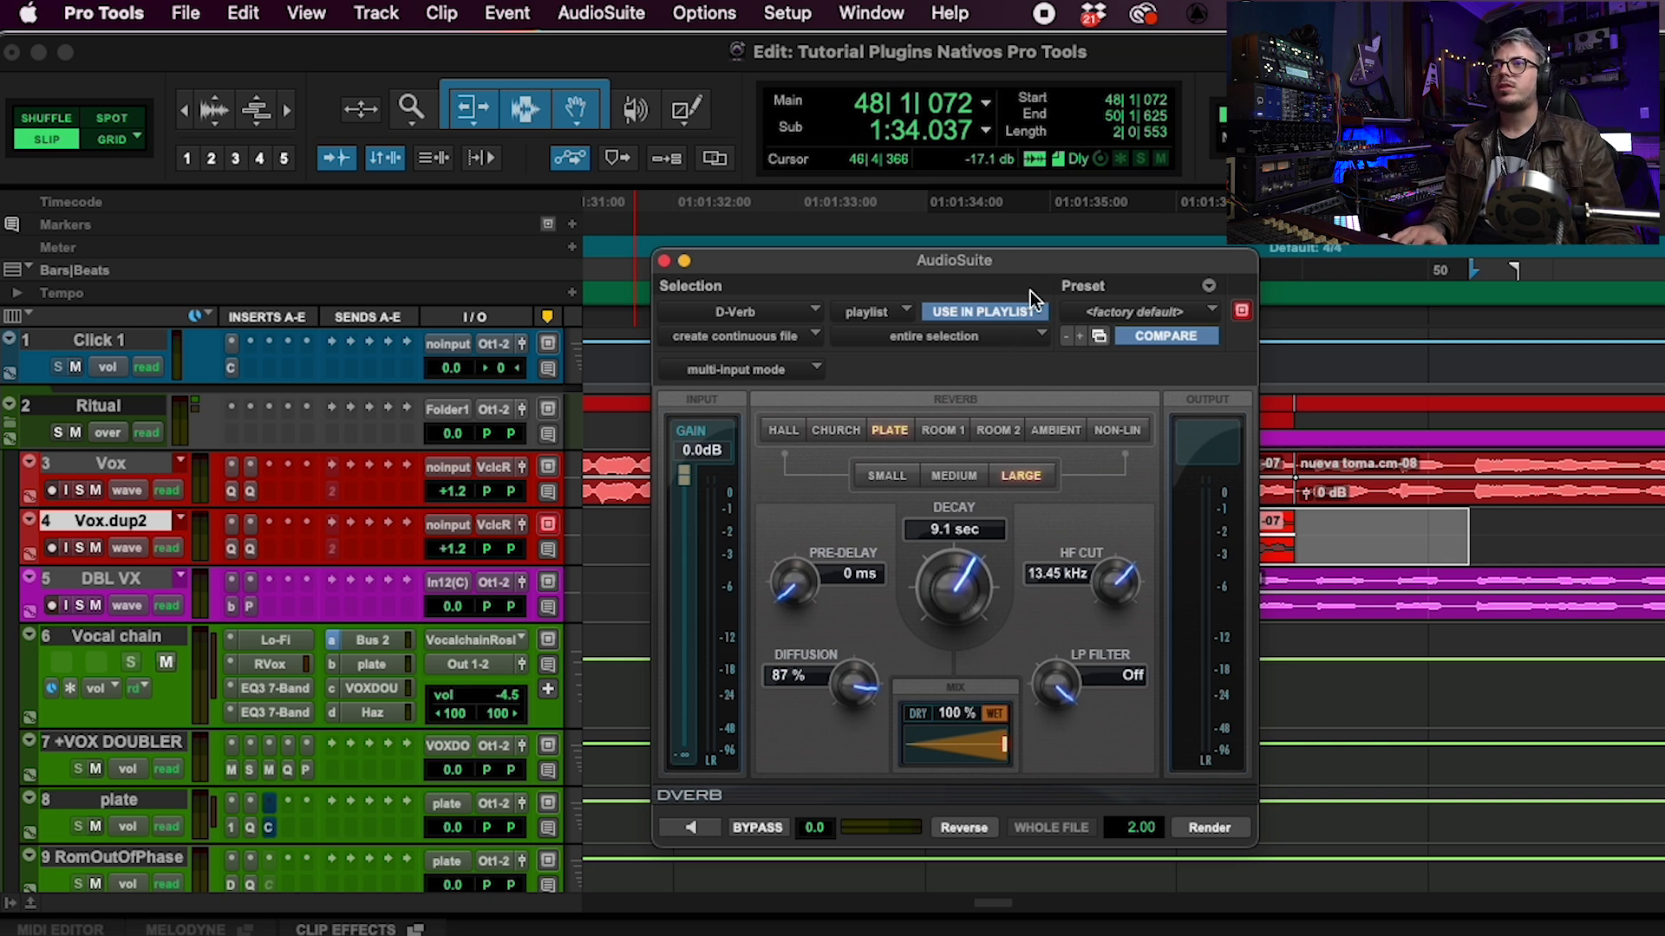
pyautogui.moveTo(1021, 261); pyautogui.dragTo(553, 261)
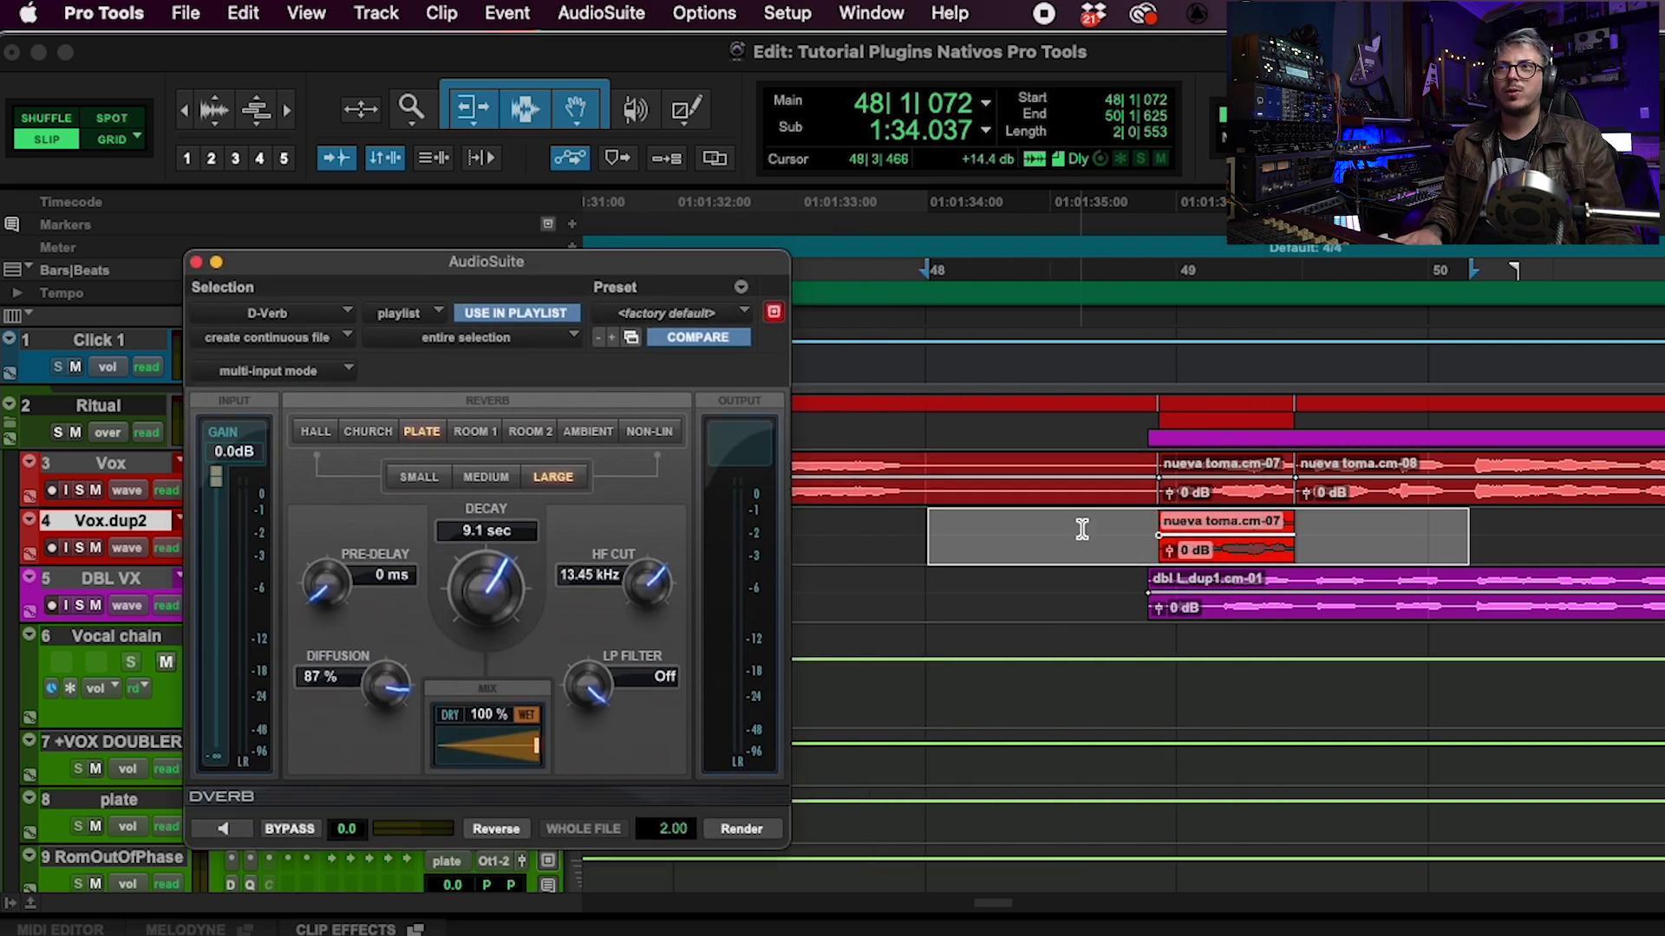
# Render the reversed plate reverb onto Vox.dup2 as nueva toma.cm-Reverse_04 and close D-Verb
pyautogui.moveTo(699, 265); pyautogui.dragTo(955, 158)
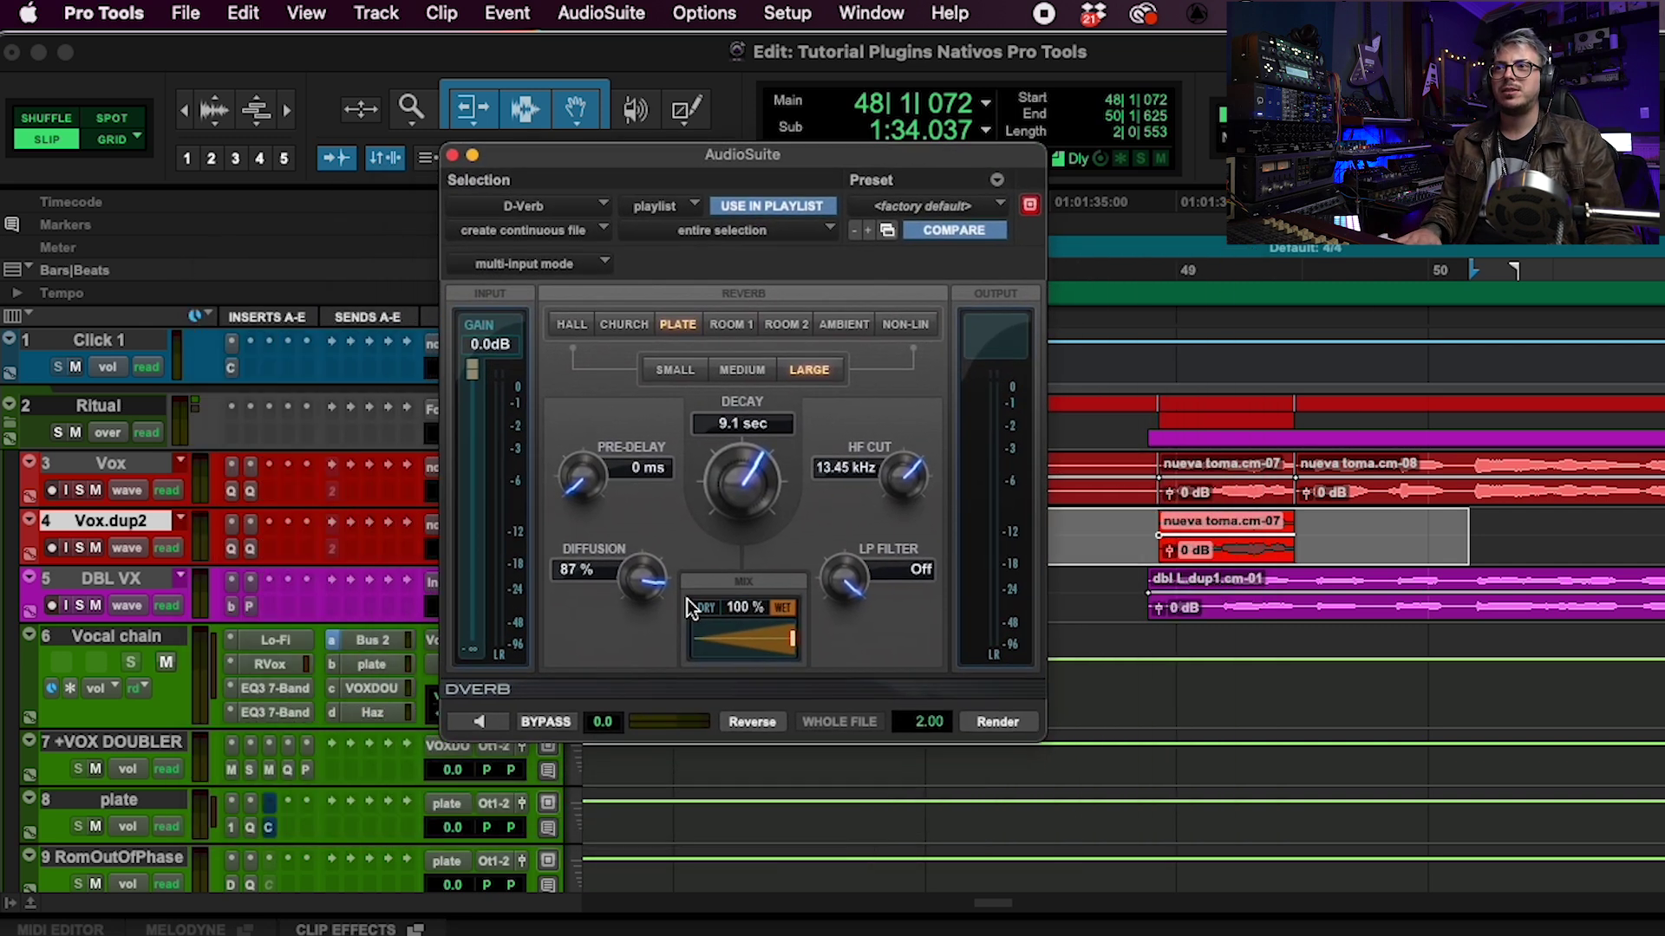
pyautogui.click(750, 724)
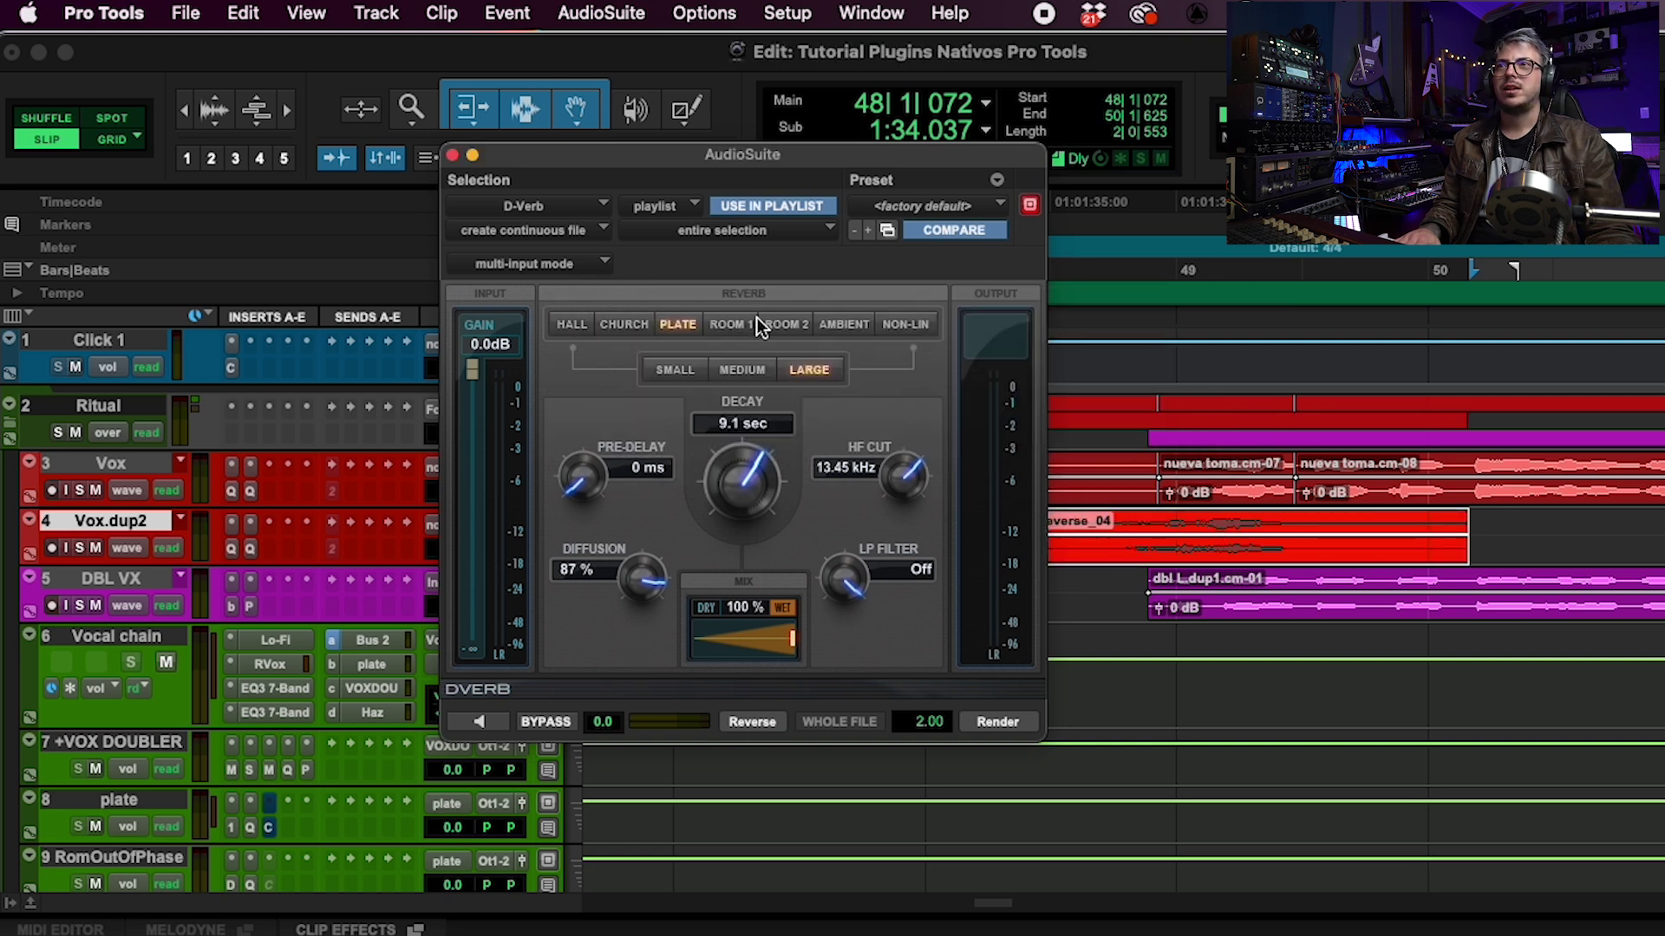
pyautogui.moveTo(774, 163); pyautogui.dragTo(624, 195)
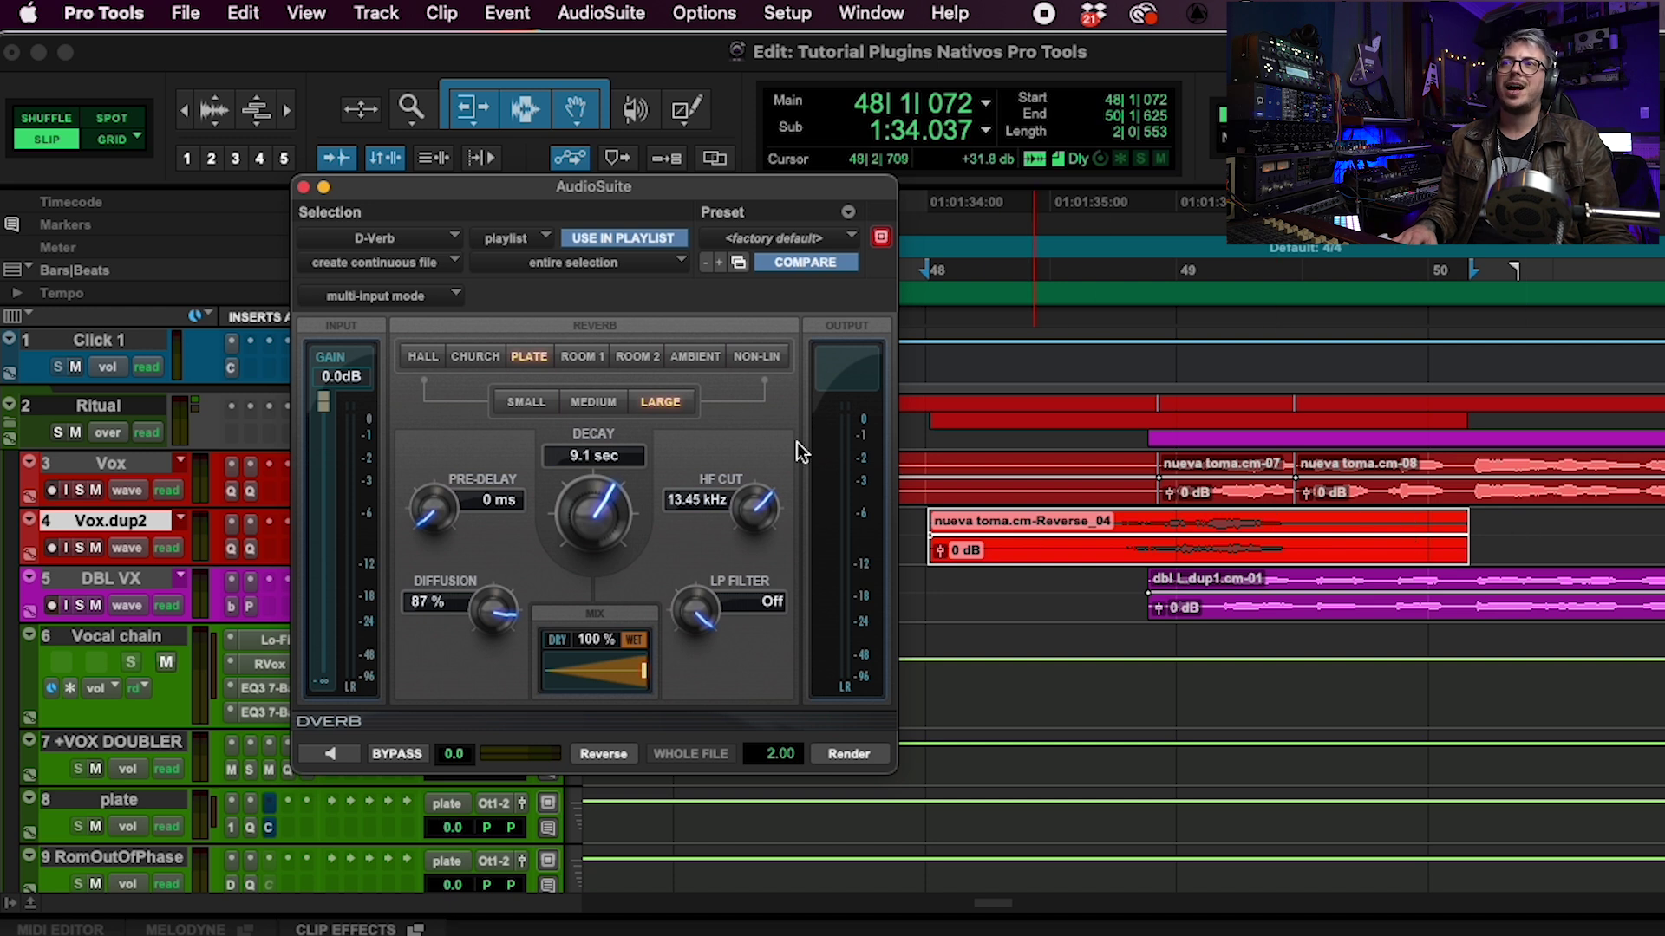
pyautogui.click(304, 187)
# Audition the reversed reverb soloed on Vox.dup2, then with the full mix
pyautogui.click(79, 549)
pyautogui.press('space')
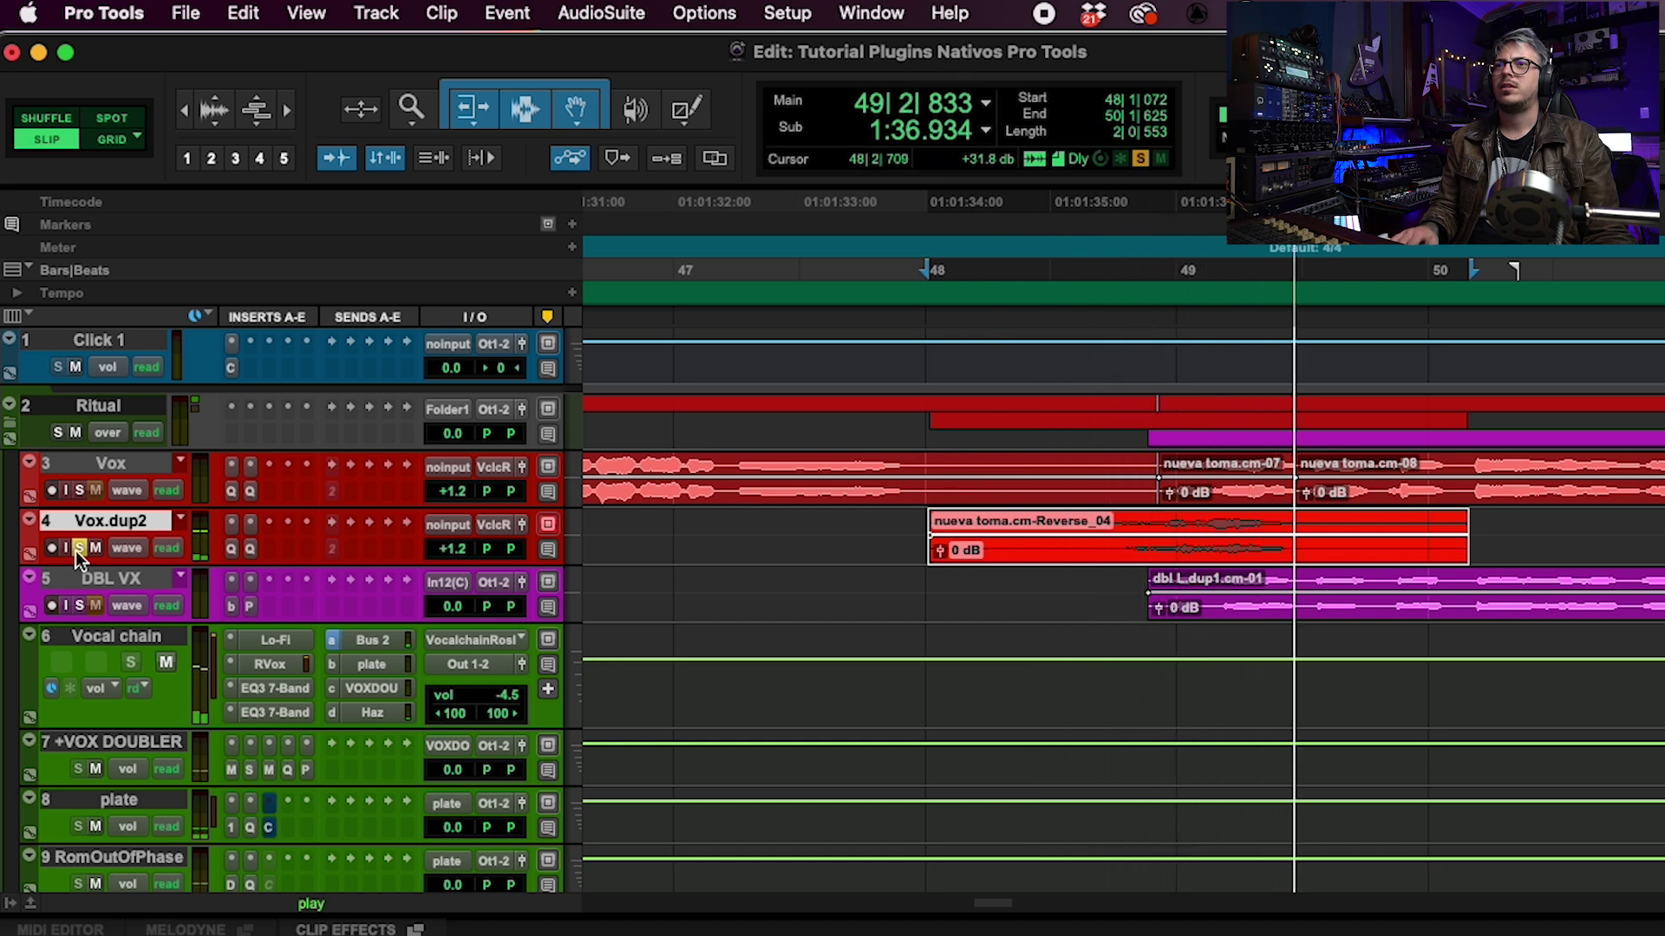
pyautogui.press('space')
pyautogui.click(77, 548)
pyautogui.press('space')
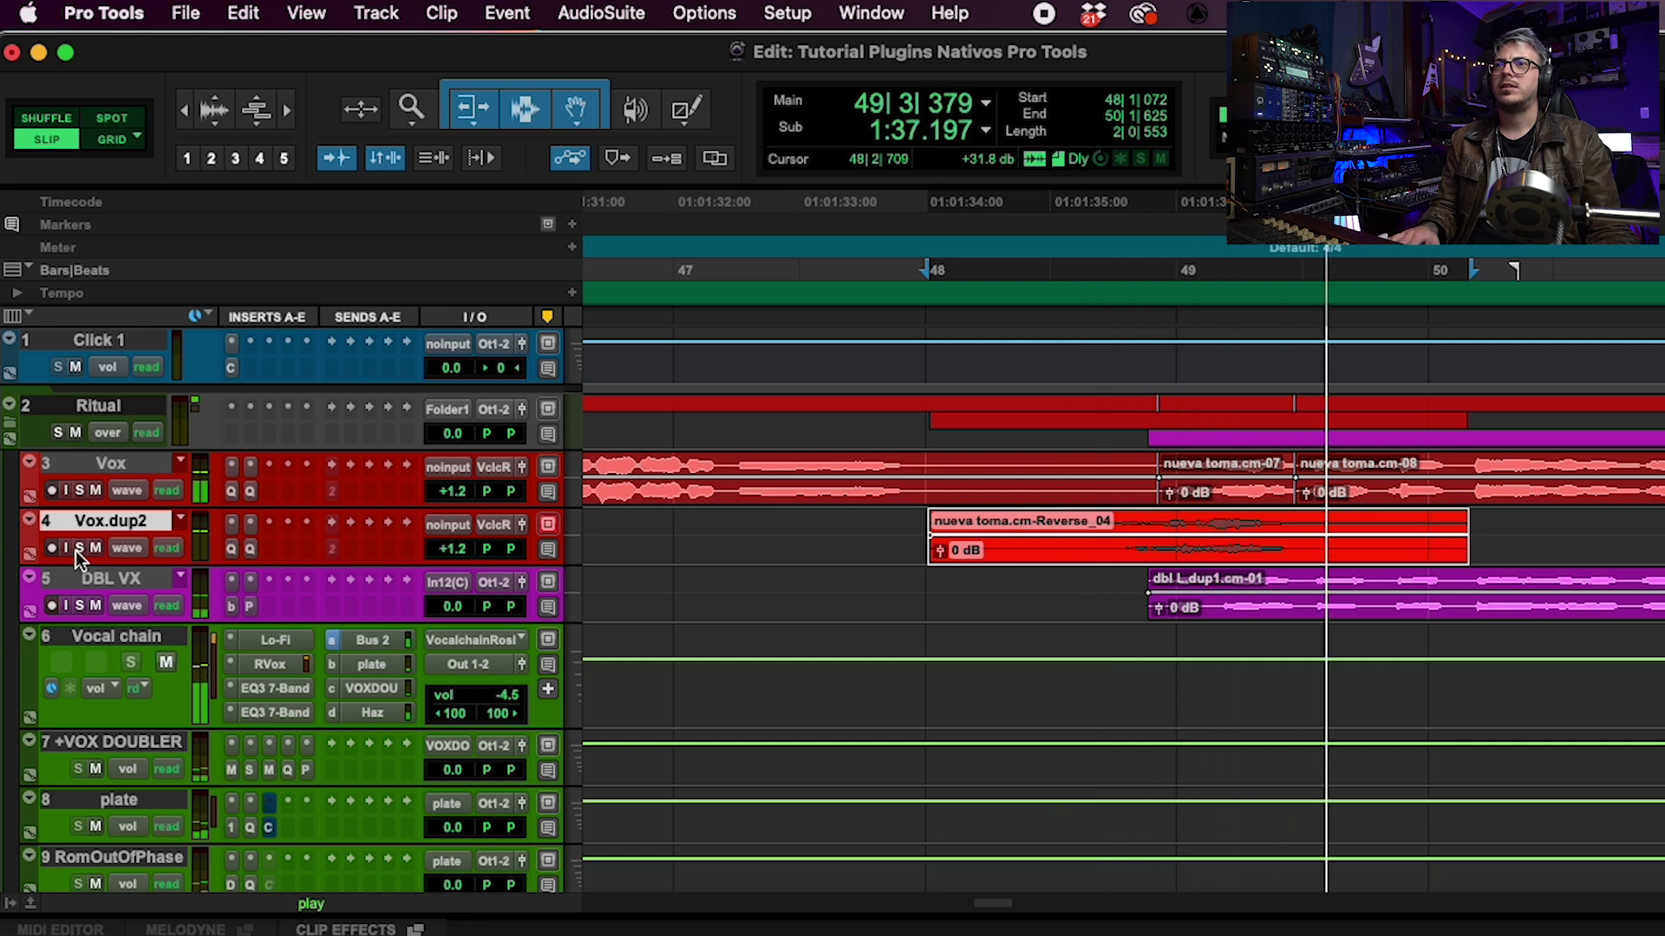
pyautogui.press('space')
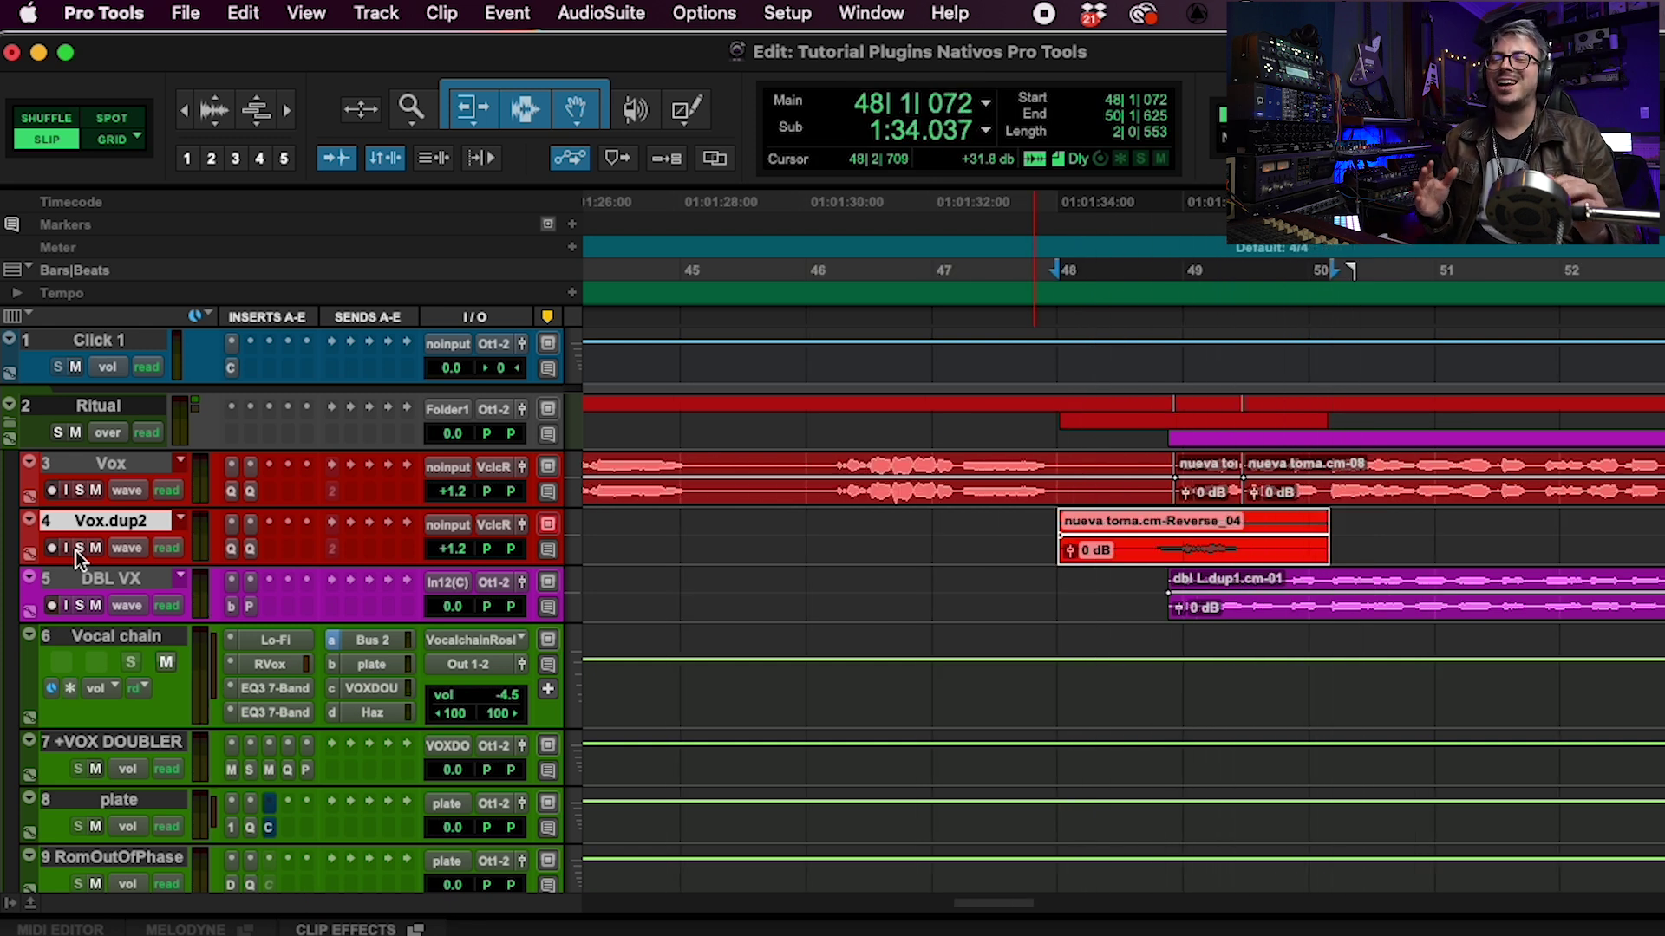